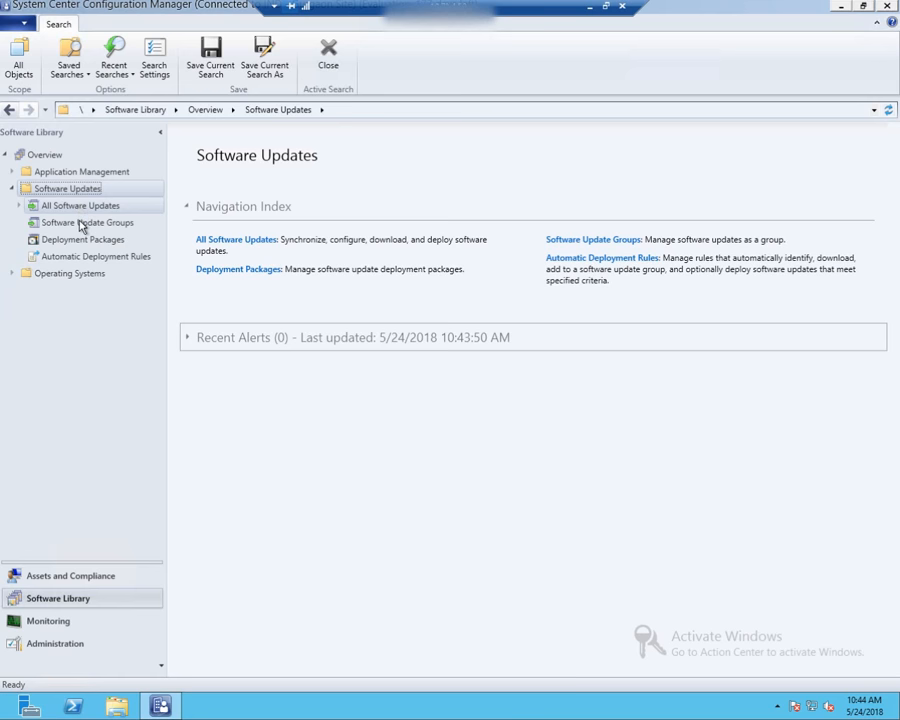
Open the All Software Updates list, slightly widening the Title column and narrowing the Deployed column.
left_click(62, 207)
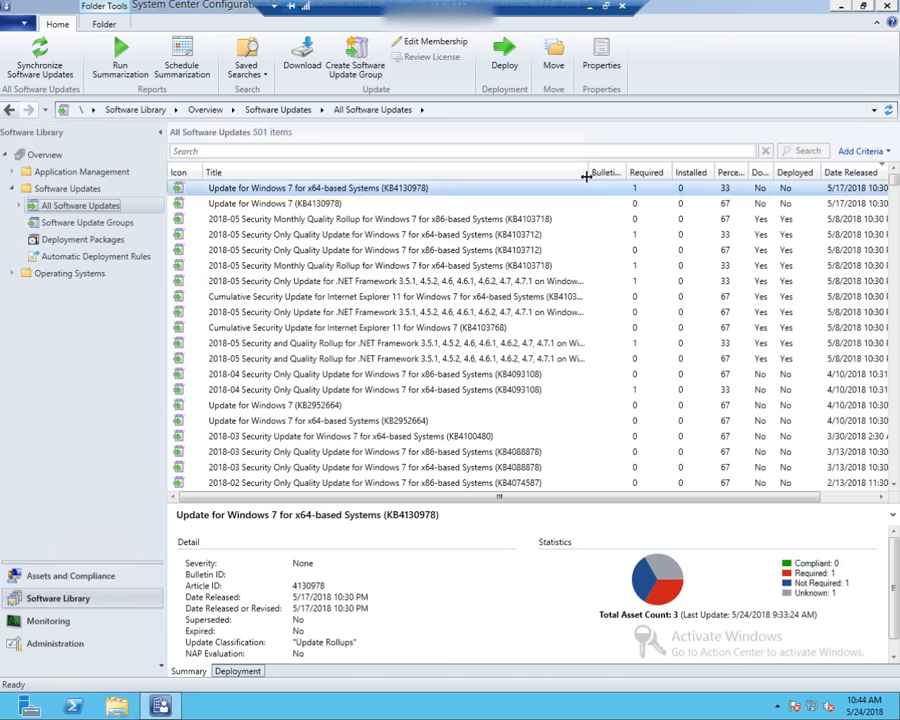
left_click_drag(582, 172, 592, 172)
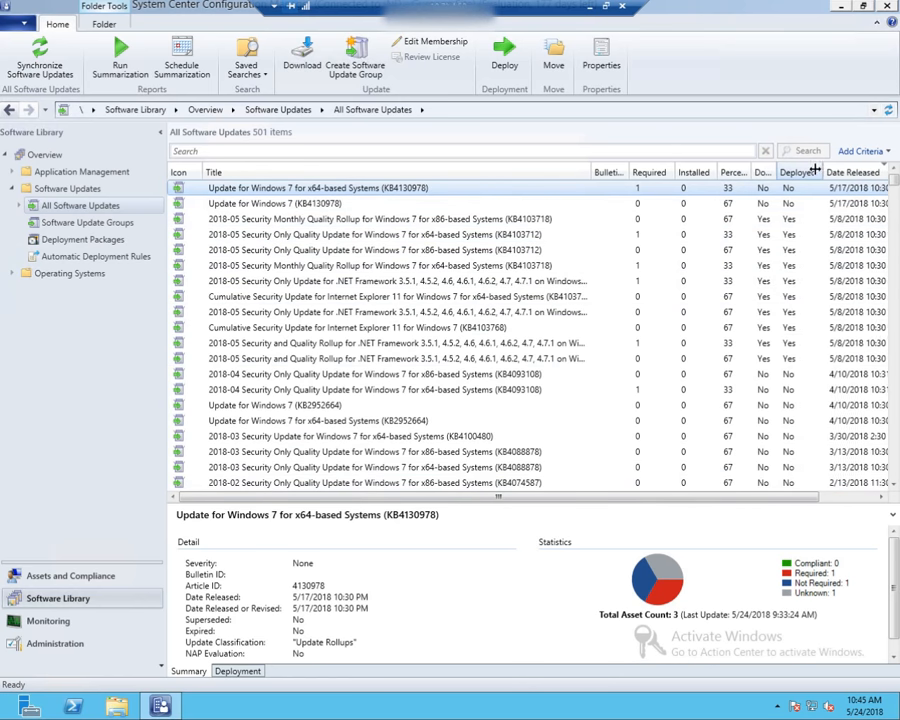
left_click_drag(821, 172, 811, 172)
Examine the updates released on 5/17/2018 and 5/8/2018 one by one, checking their release dates and details.
left_click(820, 203)
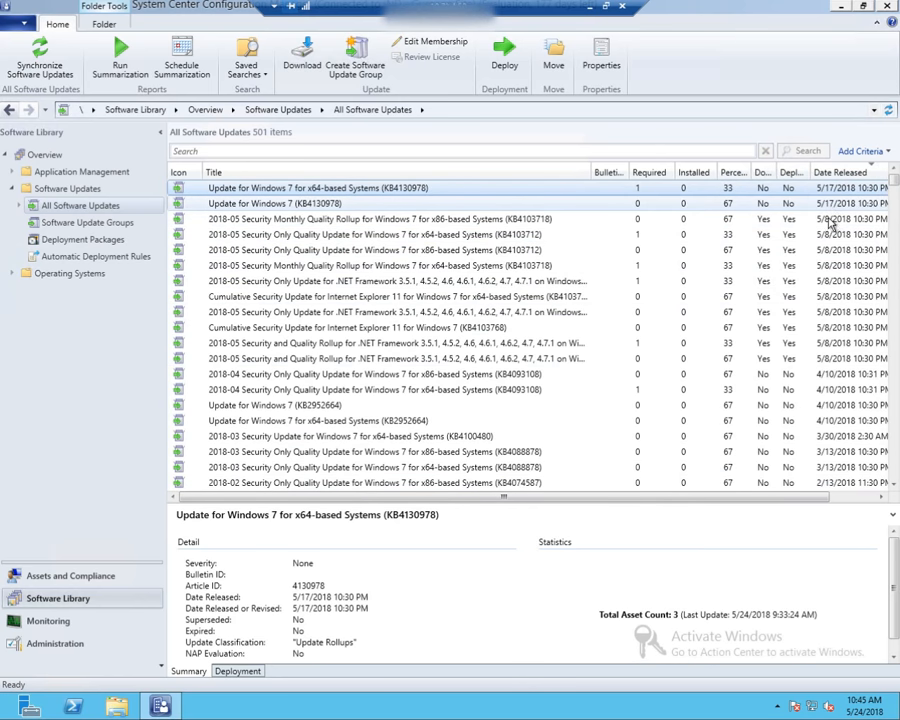
key("Down")
key("Down")
key("Down")
key("Down")
key("Down")
key("Down")
key("Down")
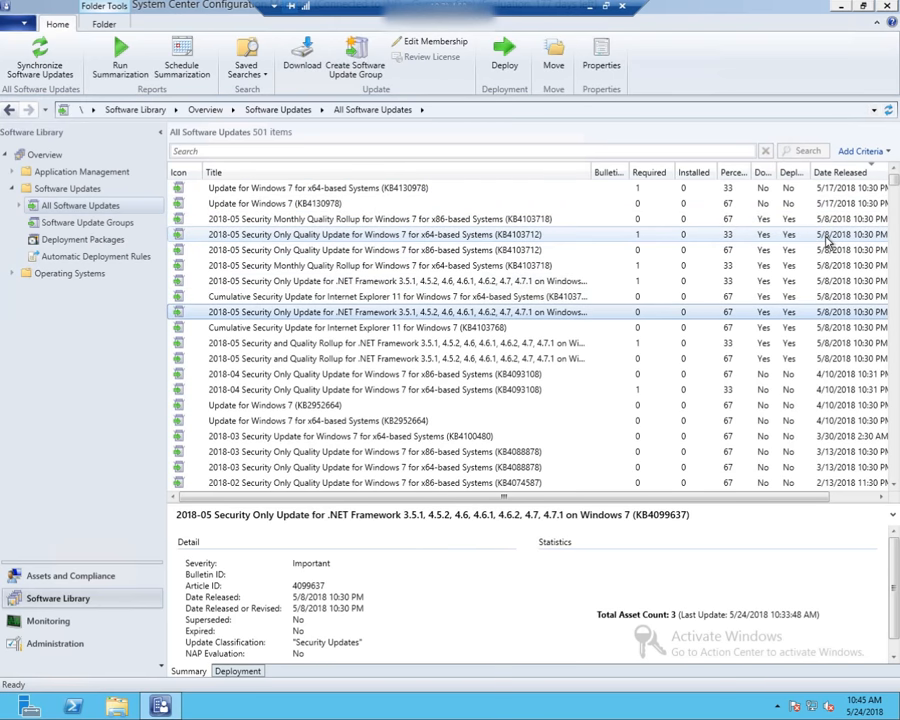
key("Down")
key("Down")
key("Down")
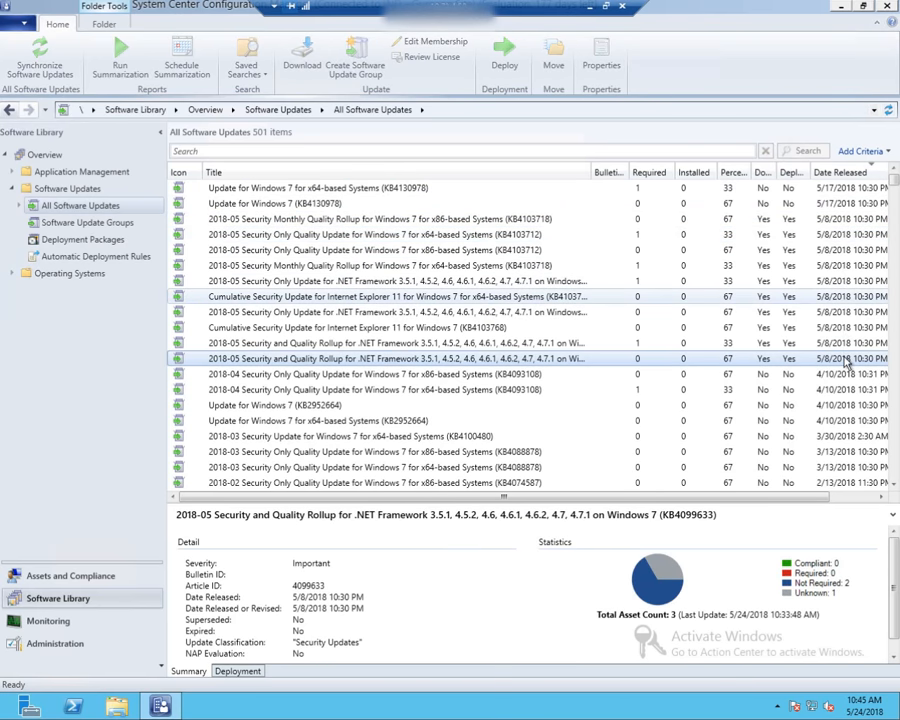
Create a software update group named SUG_April_2018 with description "For Windows 7" from the four updates released on 4/10/2018.
left_click(772, 425)
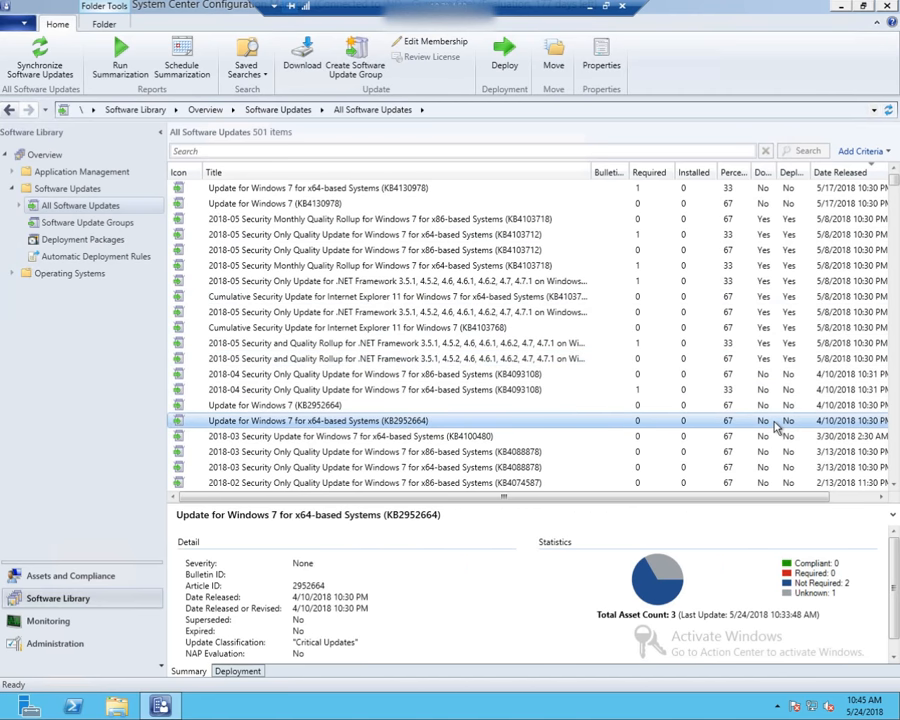
key("shift+Up")
key("shift+Up")
key("shift+Up")
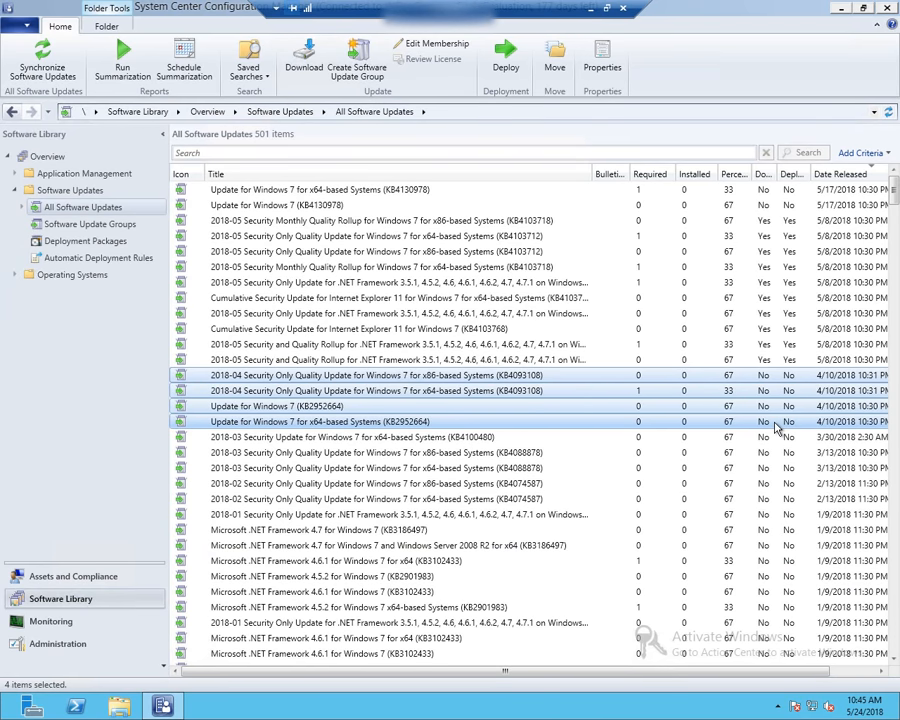
right_click(576, 400)
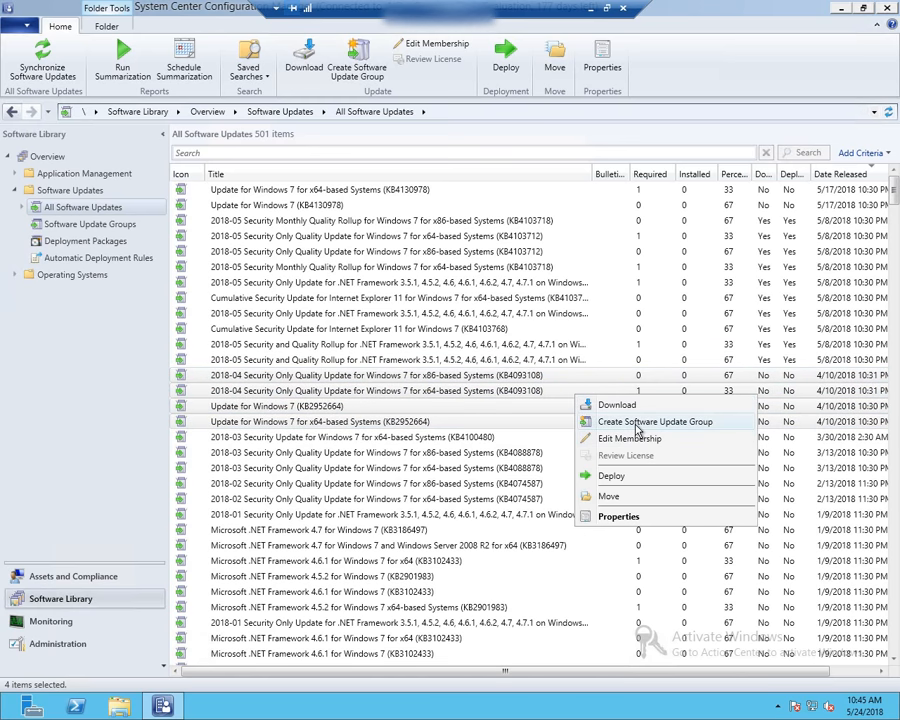
left_click(636, 424)
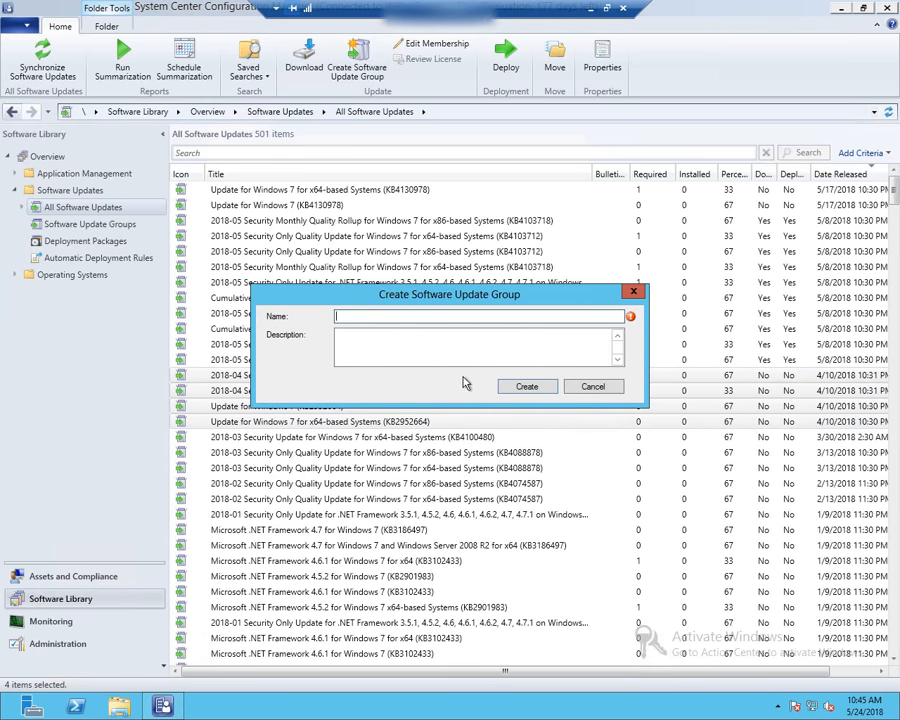
type("SUG_April_2018")
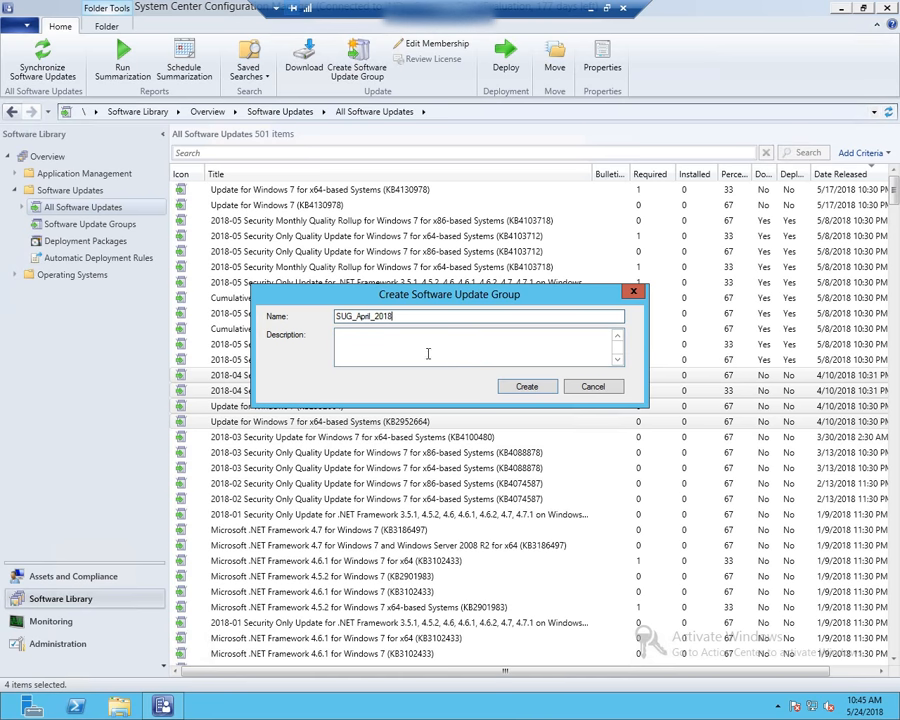
left_click(403, 337)
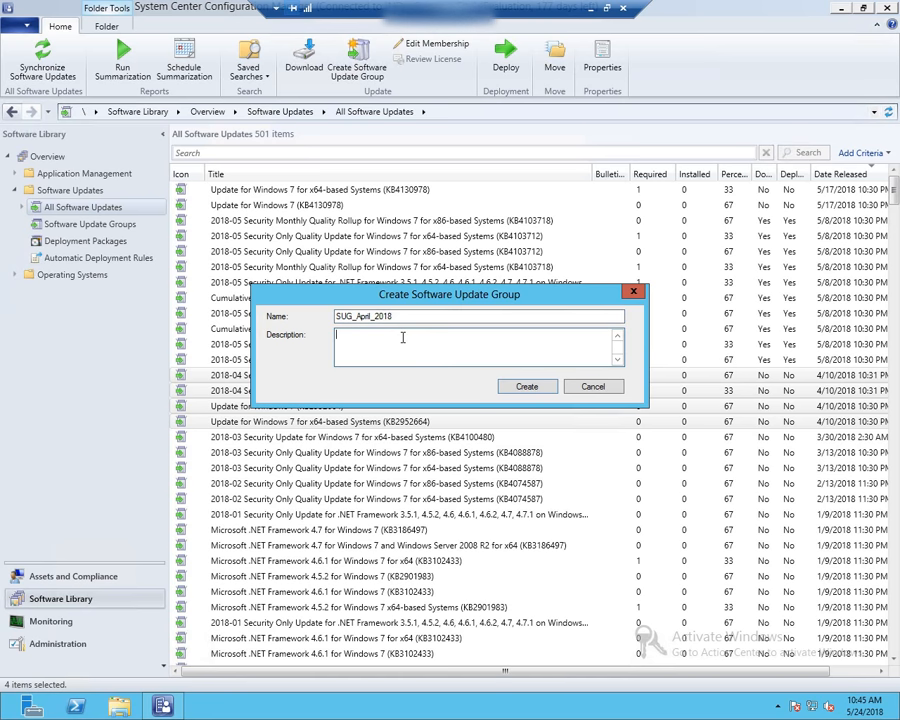
type("For Windows 7")
left_click(535, 393)
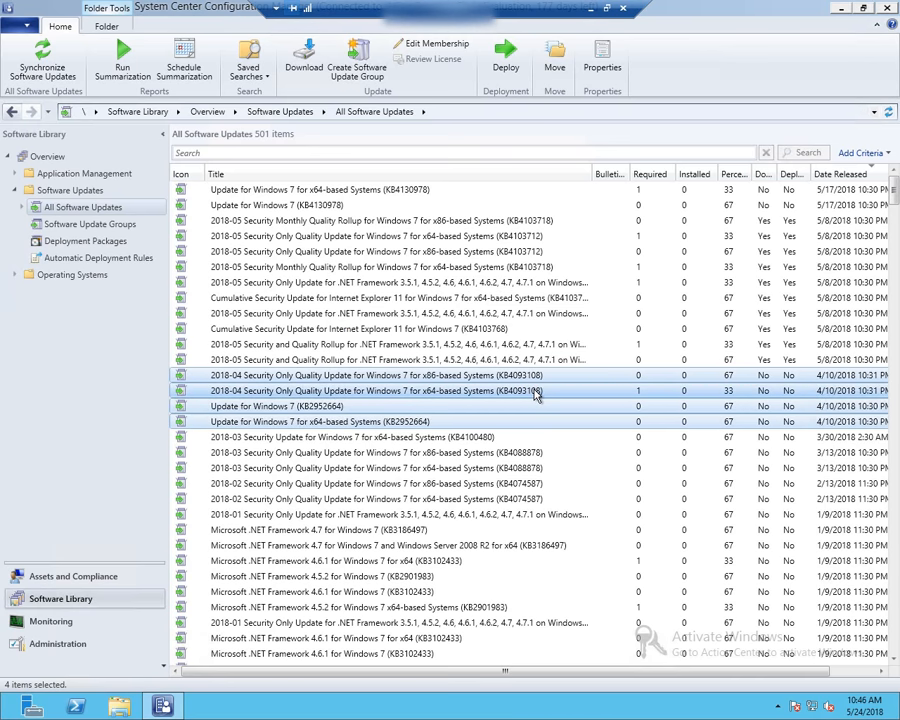
Refresh the software updates view and check the SUG_April_2018 entry among the software update groups.
left_click(22, 208)
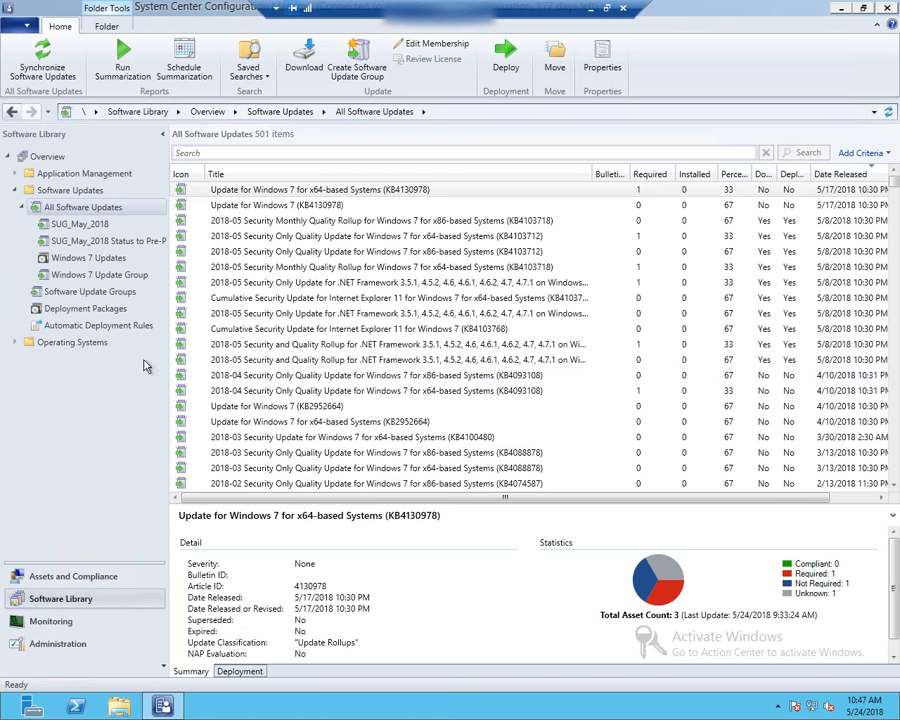
left_click(95, 209)
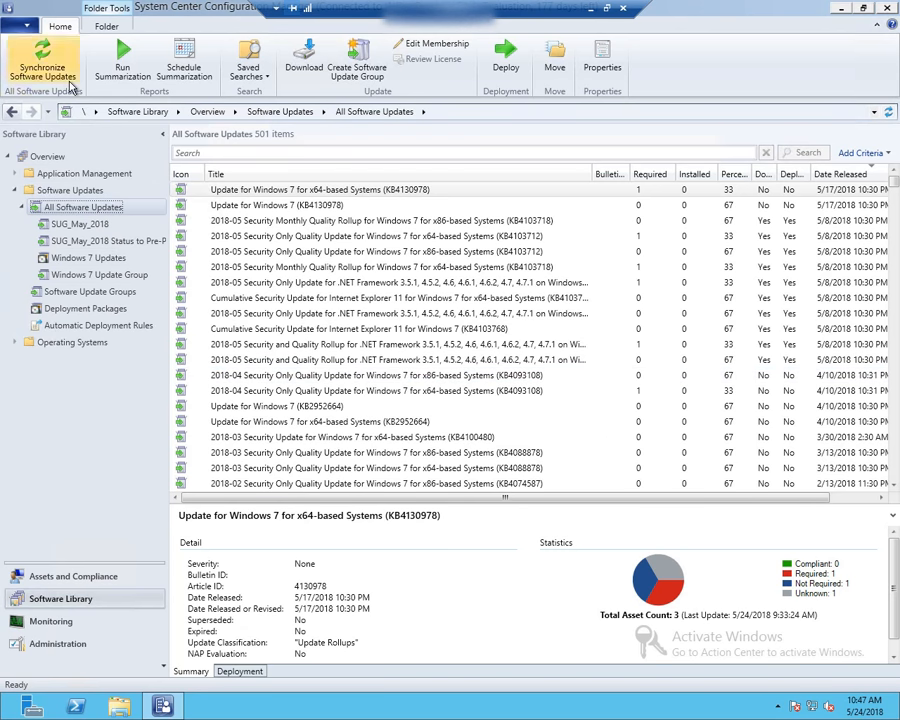
left_click(889, 113)
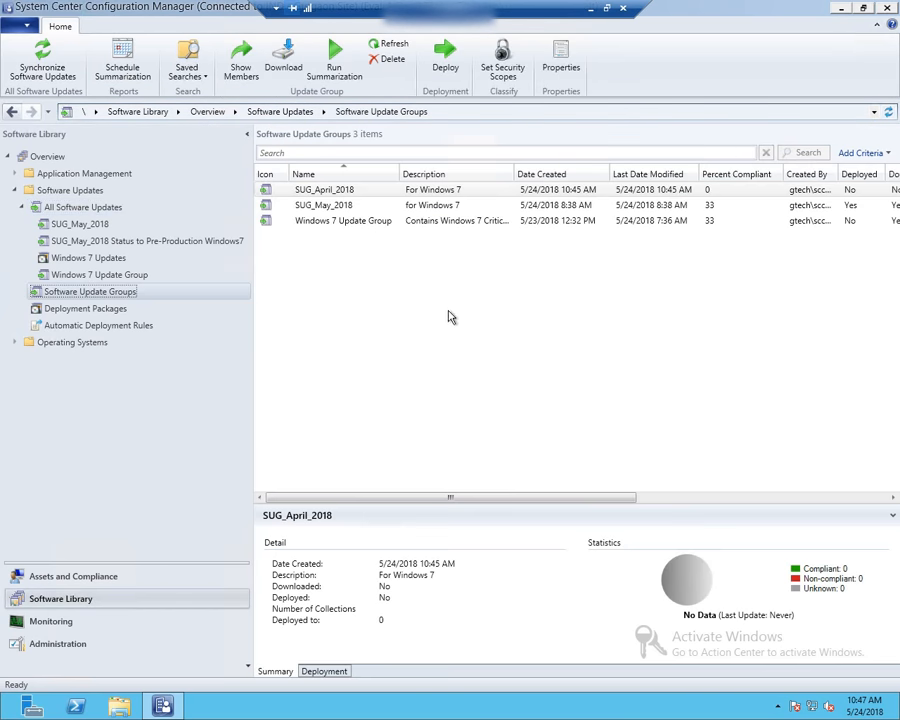
left_click(308, 193)
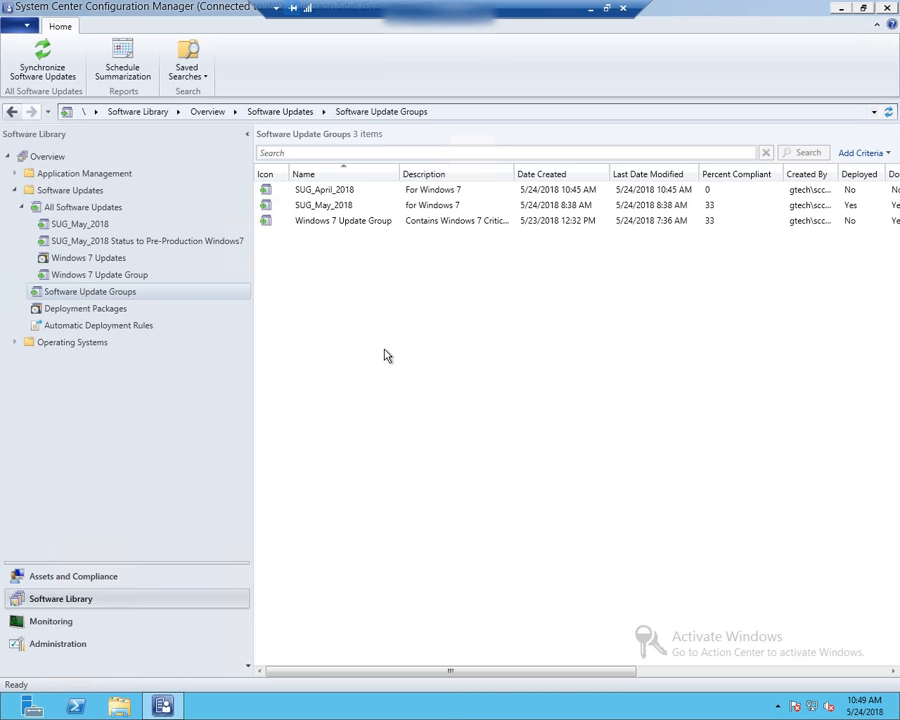
Open the device collections in Assets and Compliance and review the Pre-Production Windows7 and Production Windows 7 collections.
left_click(88, 580)
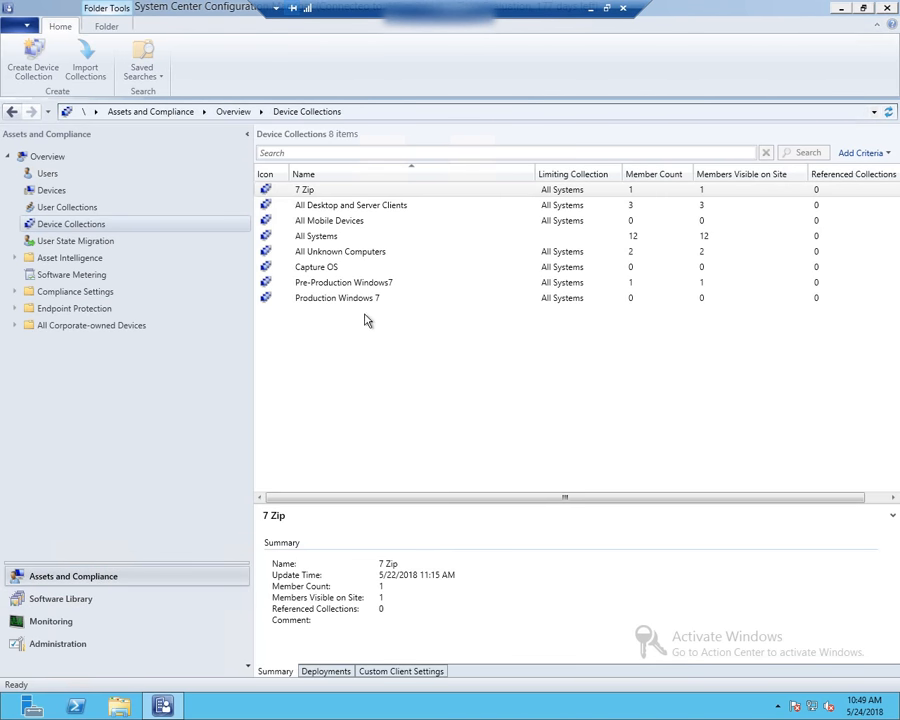
left_click(361, 284)
left_click(358, 299)
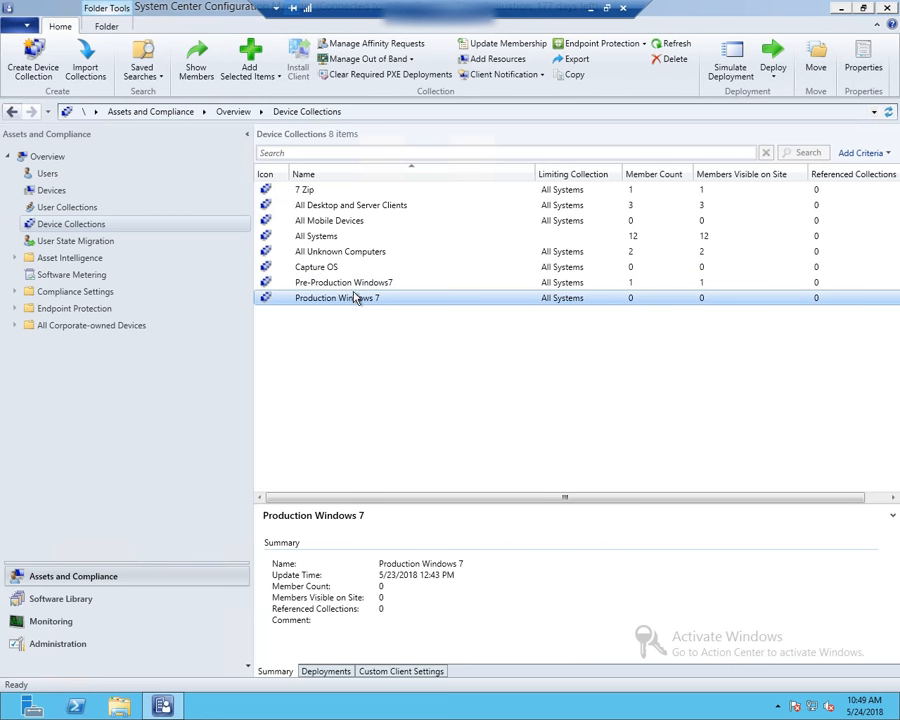
left_click(355, 287)
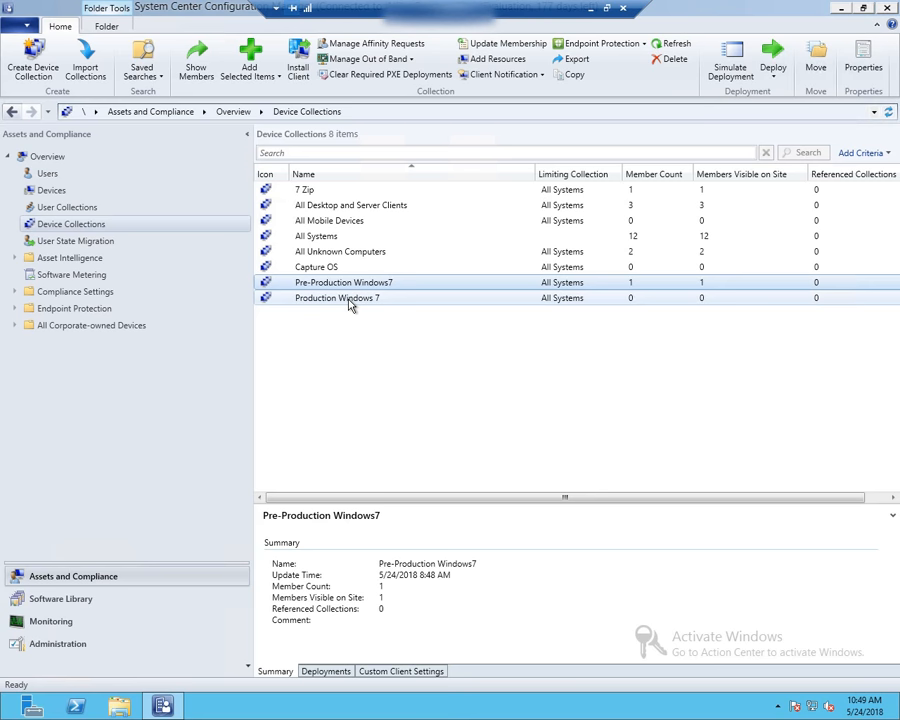
Open the membership rules in the properties of the Pre-Production Windows7 collection.
right_click(410, 287)
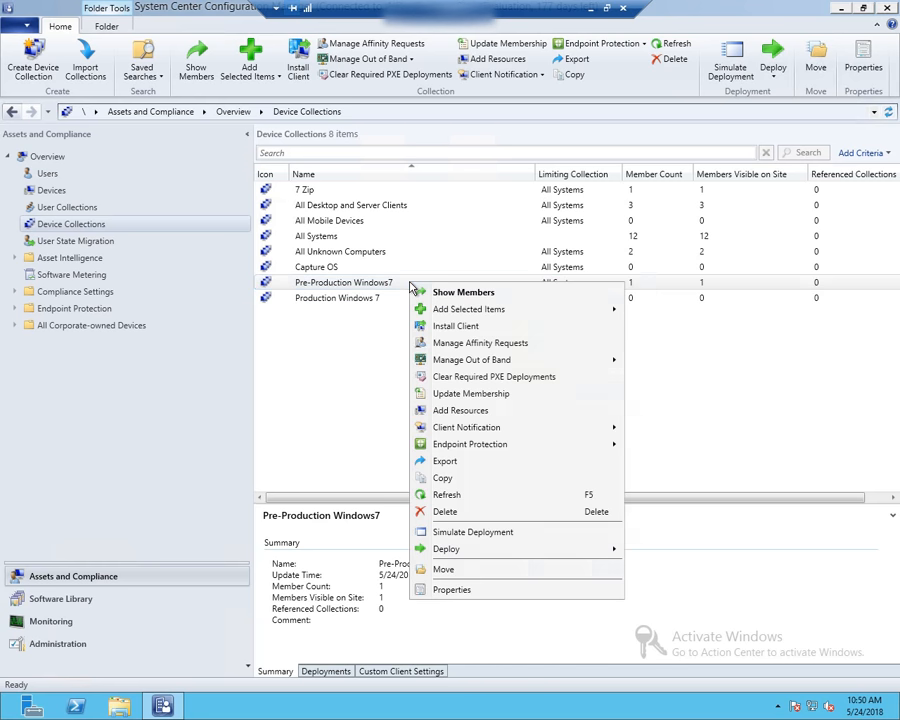
left_click(451, 590)
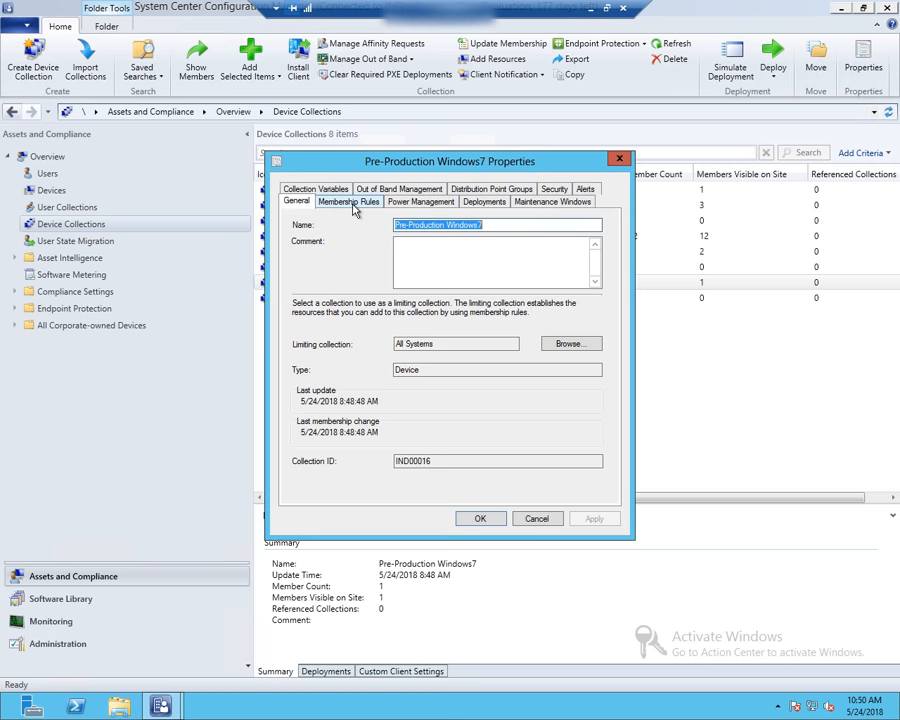
left_click(350, 203)
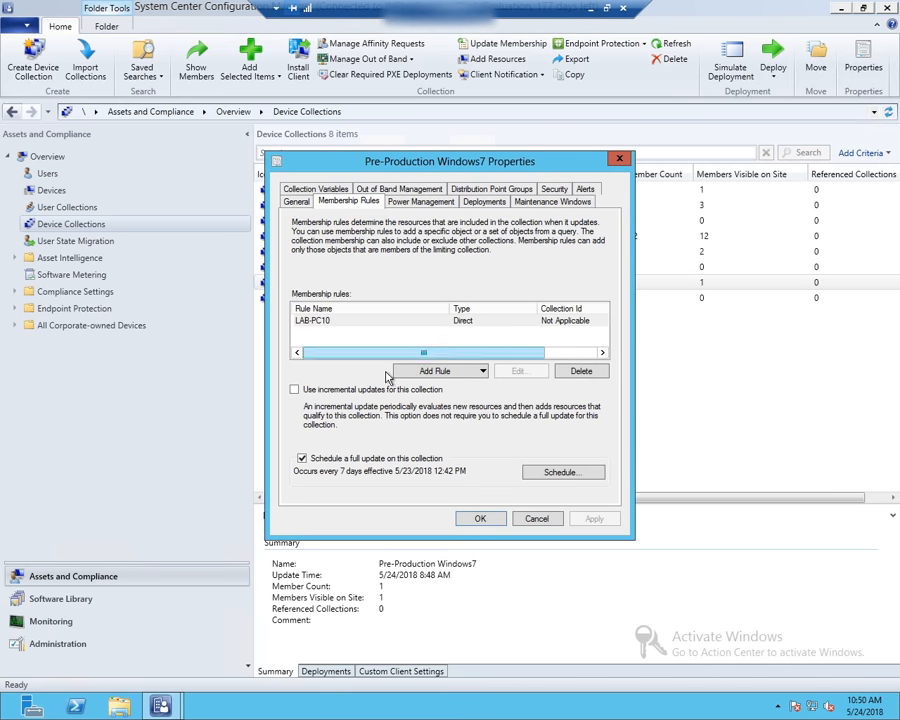
Start a direct membership rule and search for System Resource objects whose Name matches the wildcard %.
left_click(460, 375)
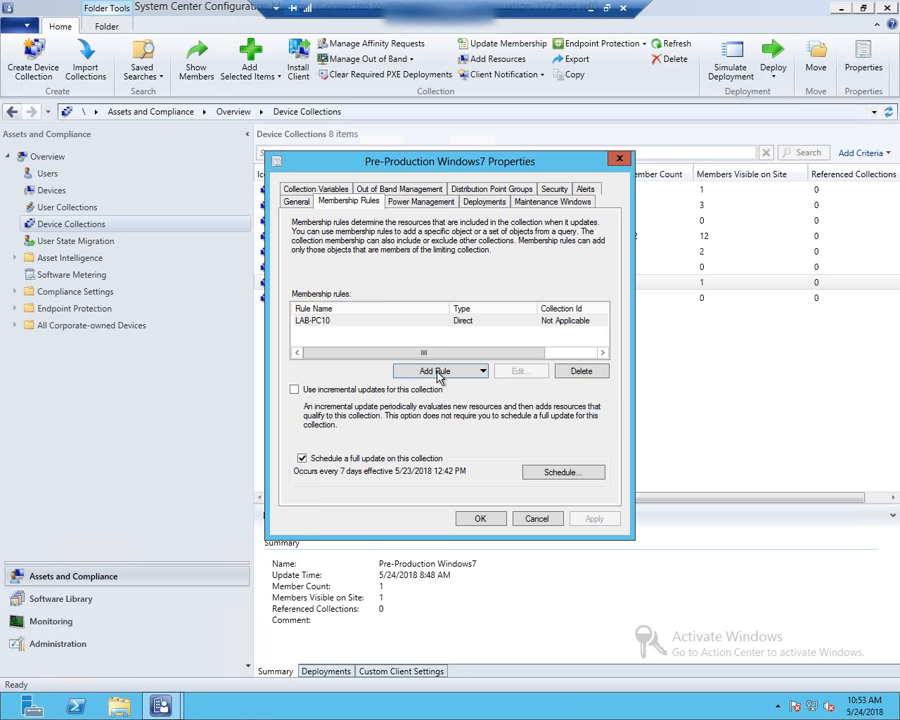
left_click(437, 372)
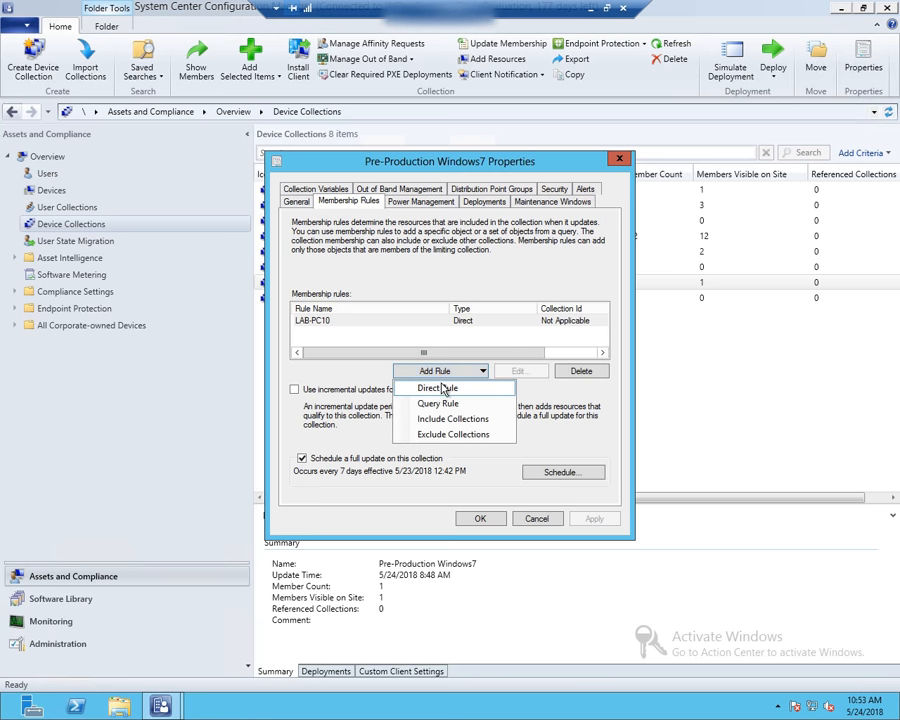
left_click(437, 372)
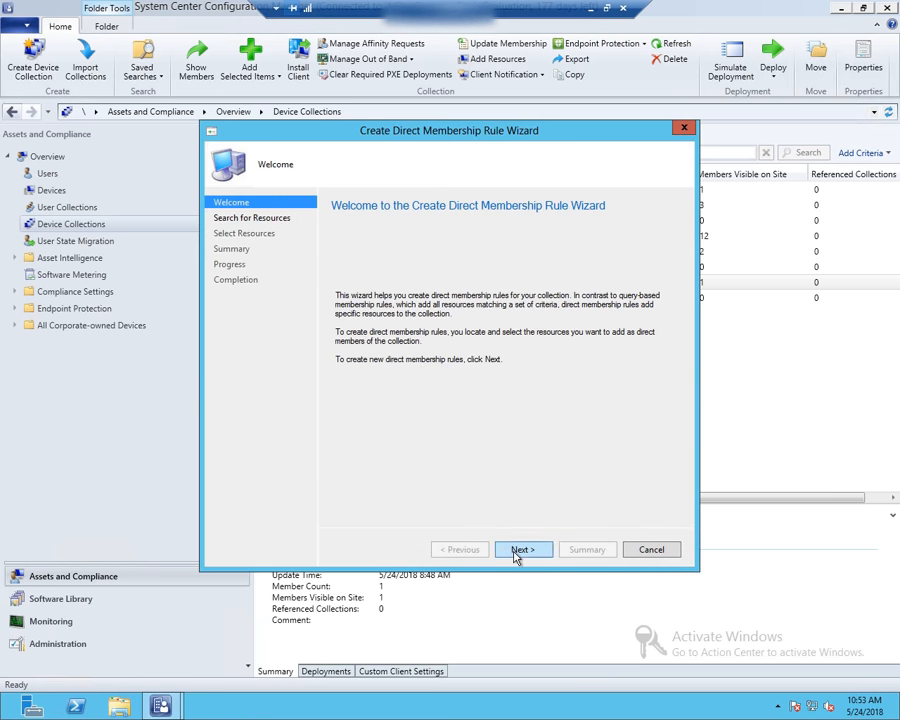
left_click(518, 550)
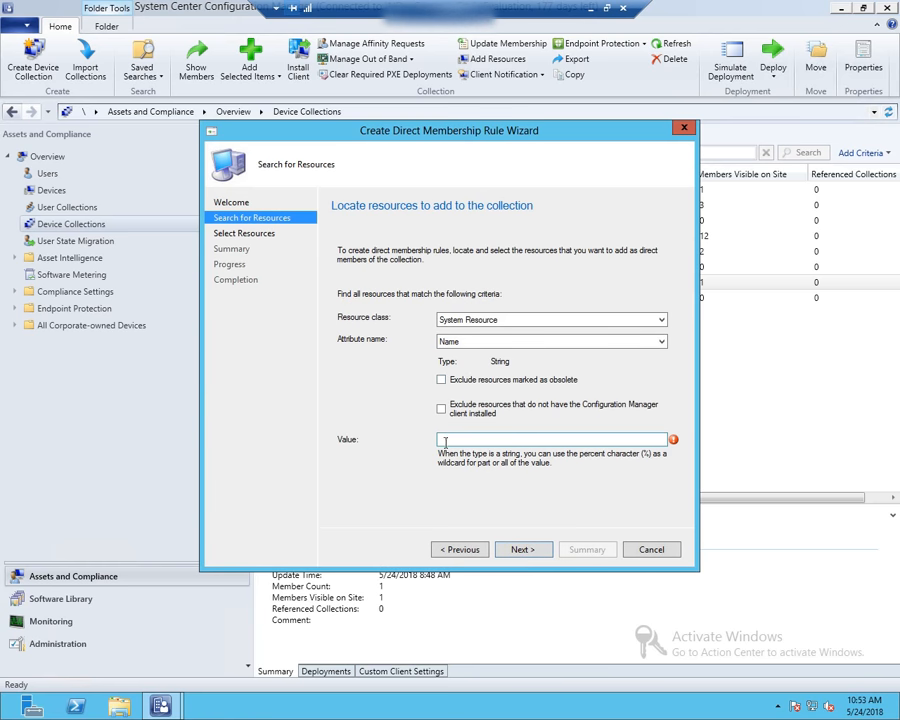
left_click(455, 440)
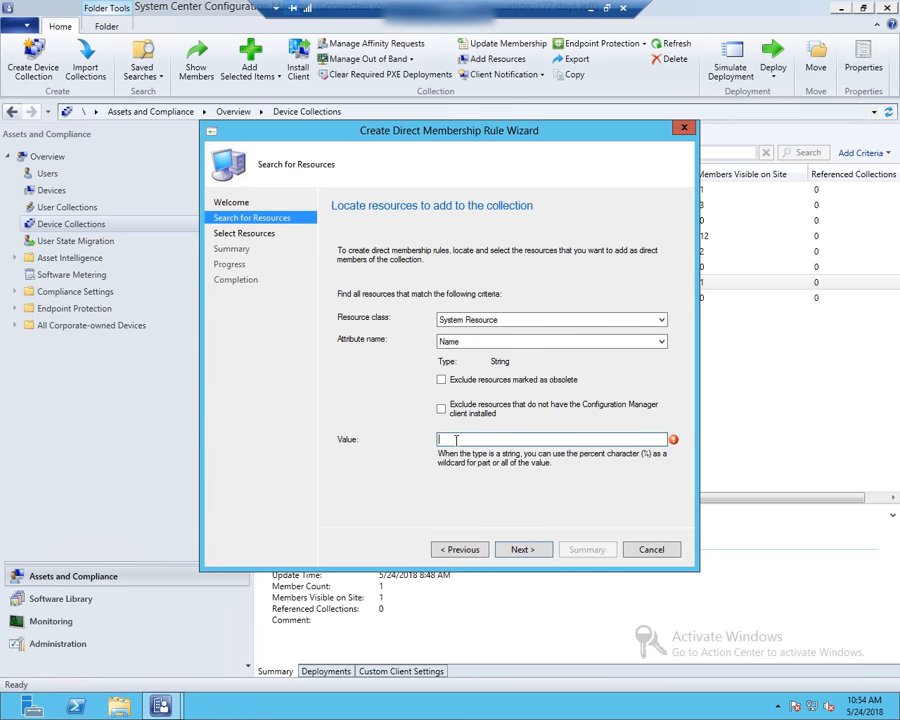
type("%")
left_click(522, 551)
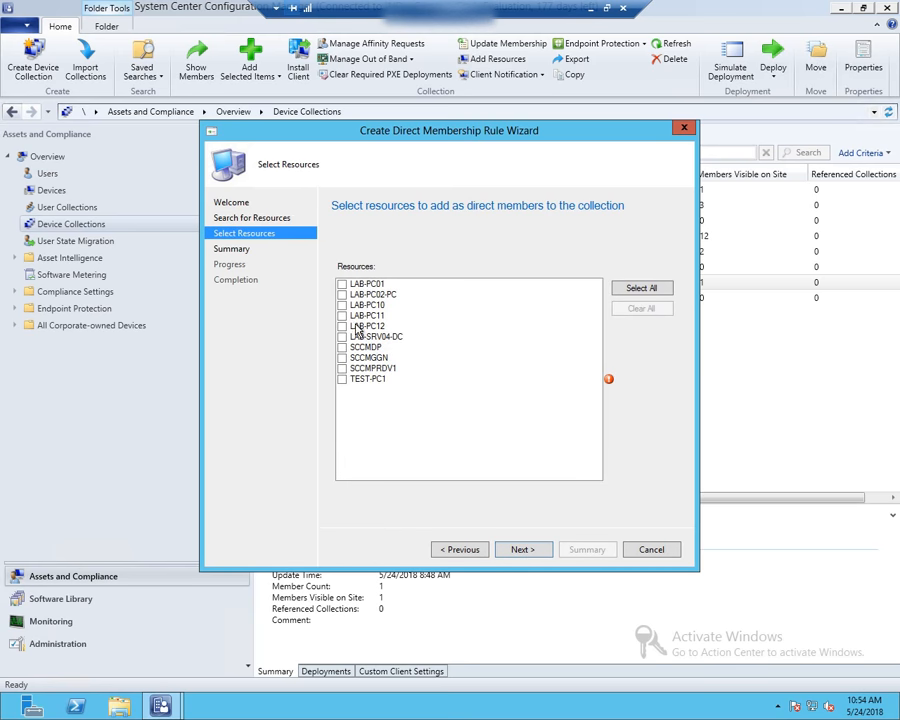
Add LAB-PC11 as a direct member of the Pre-Production Windows7 collection and refresh the device collections list.
left_click(342, 316)
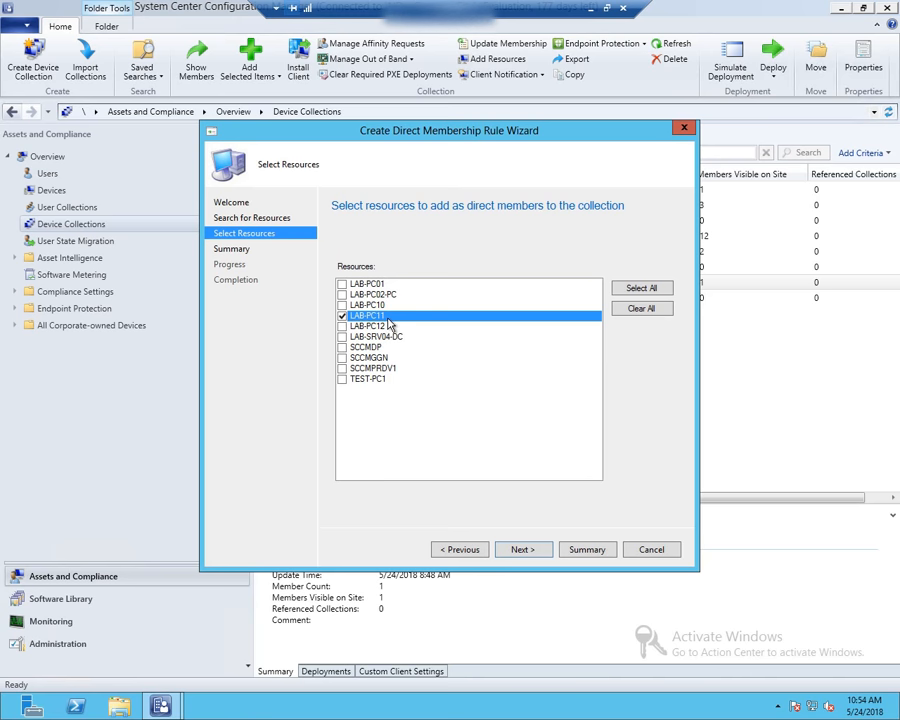
left_click(522, 549)
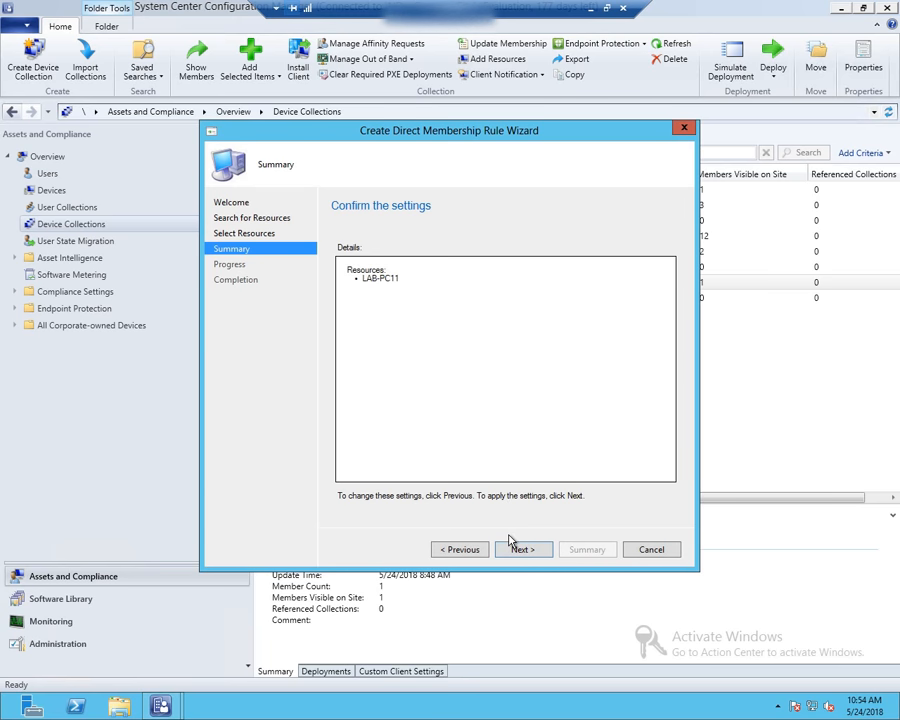
left_click(515, 552)
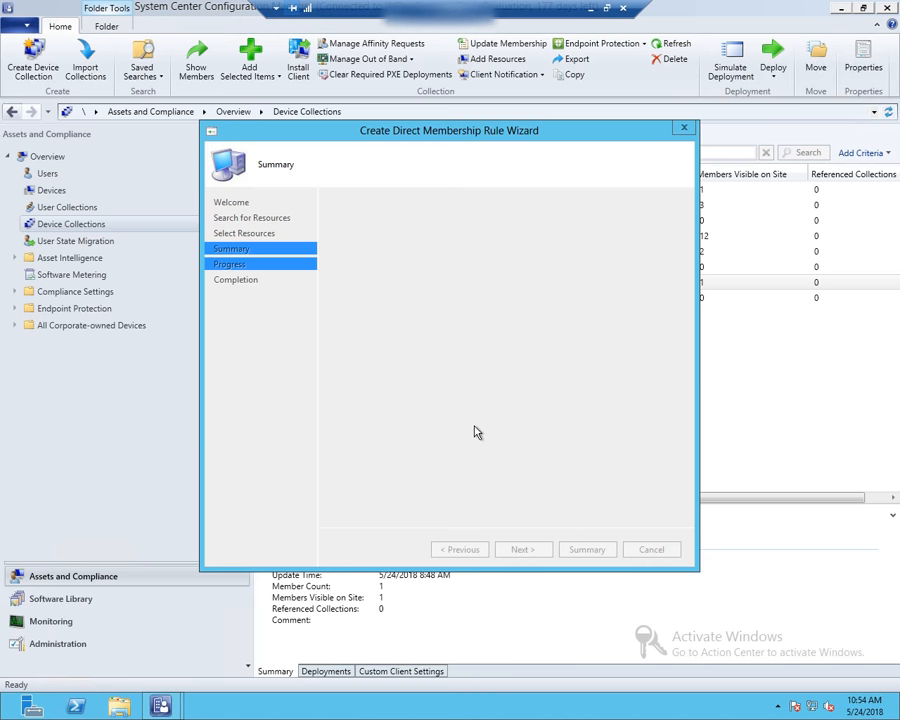
left_click(636, 549)
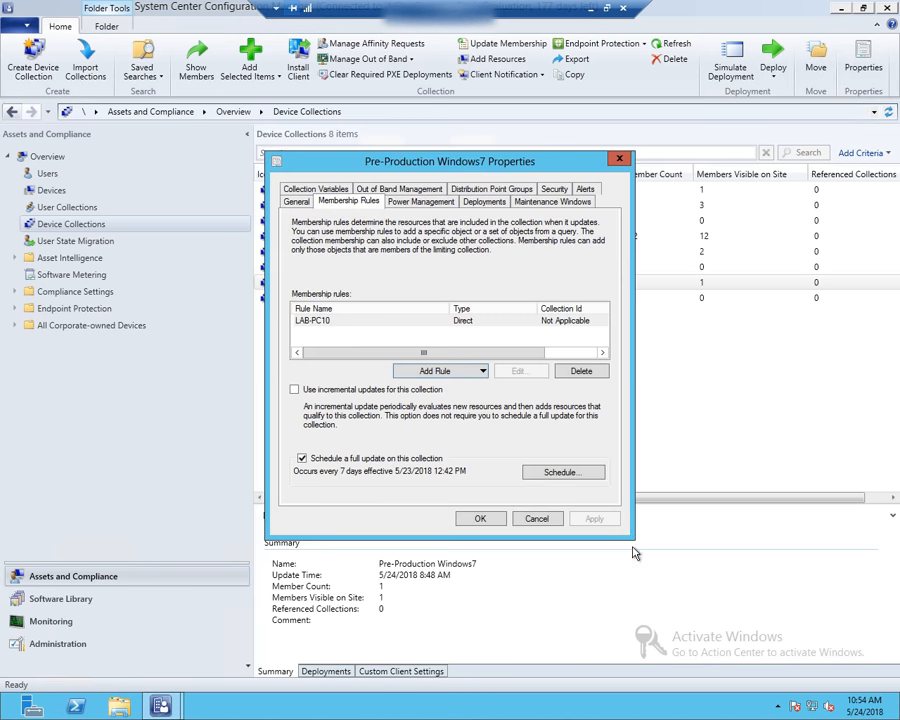
left_click(489, 527)
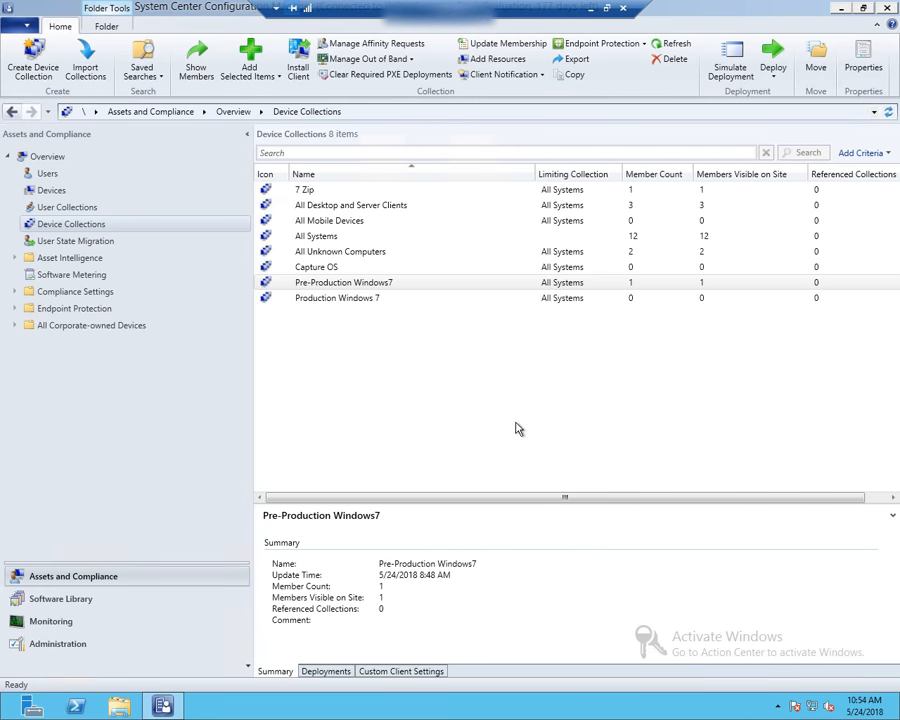
left_click(373, 285)
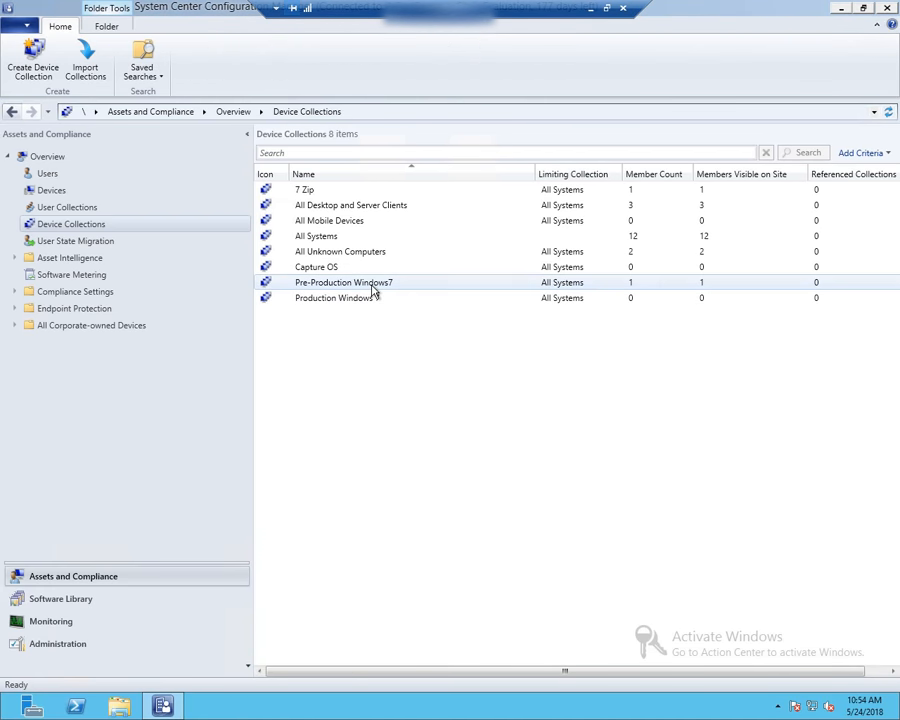
left_click(890, 112)
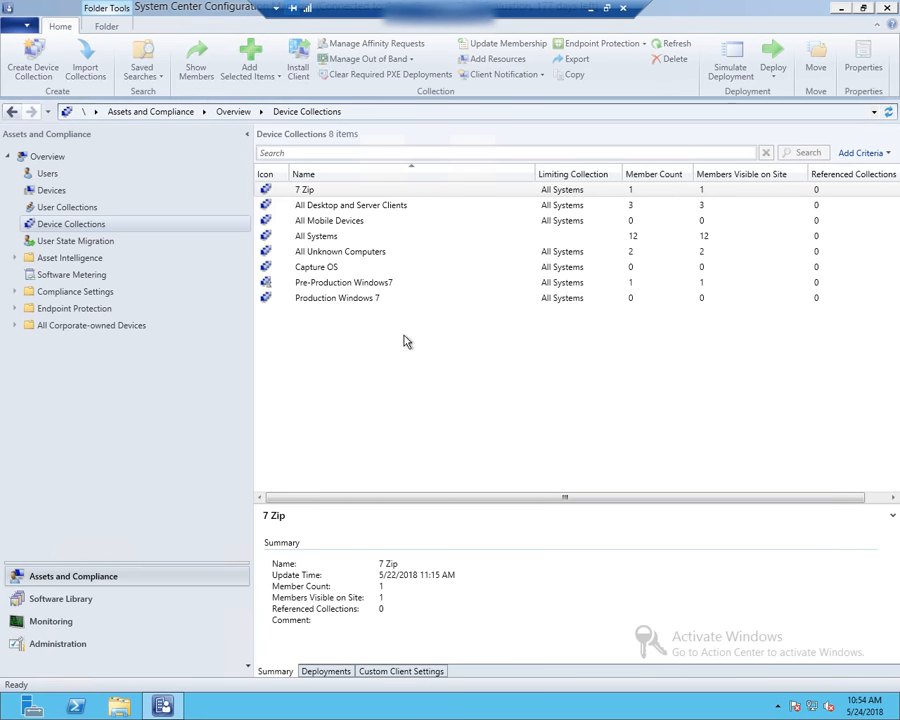
Refresh the device collections list and check the member count of the Pre-Production Windows7 collection.
left_click(358, 284)
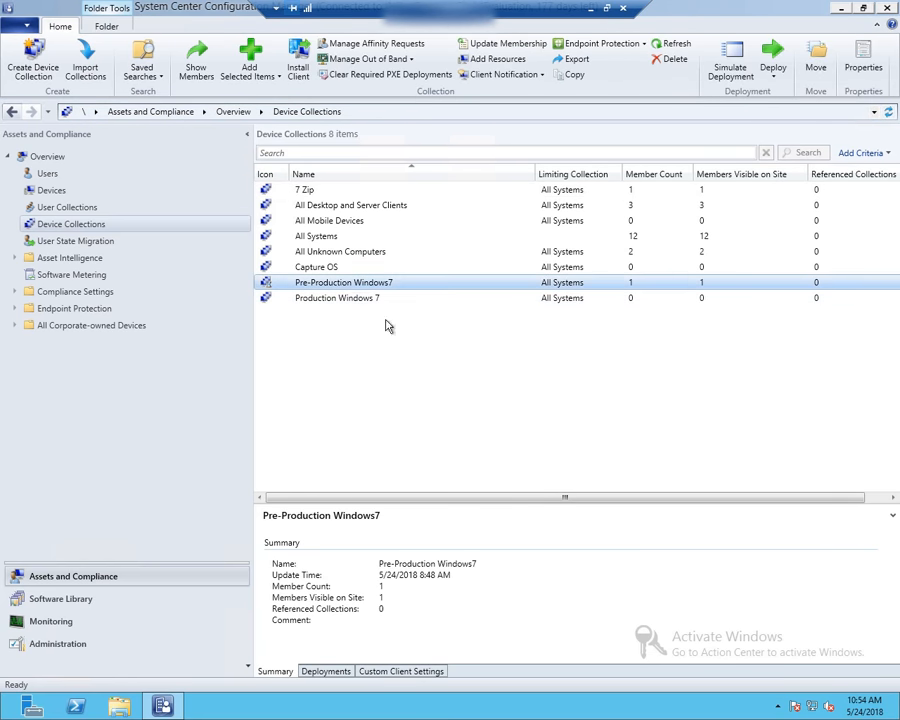
left_click(889, 112)
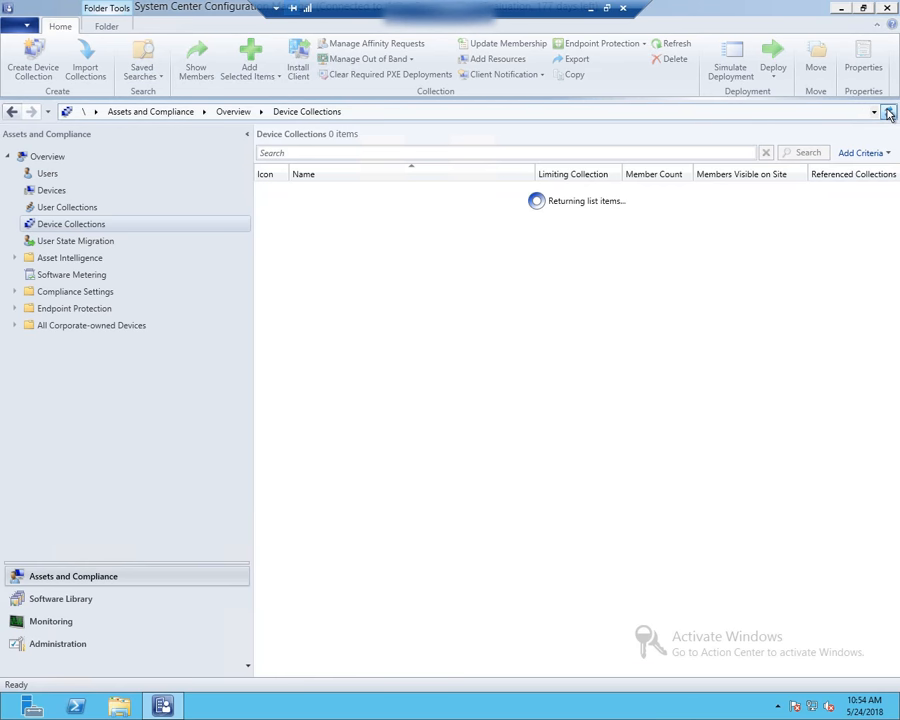
left_click(402, 287)
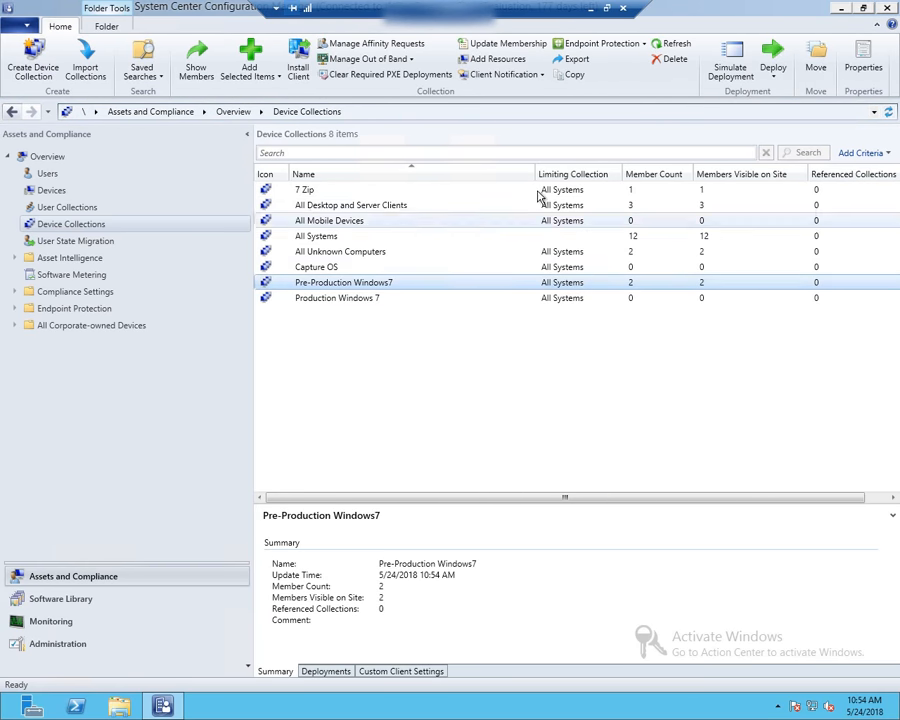
left_click_drag(531, 170, 509, 171)
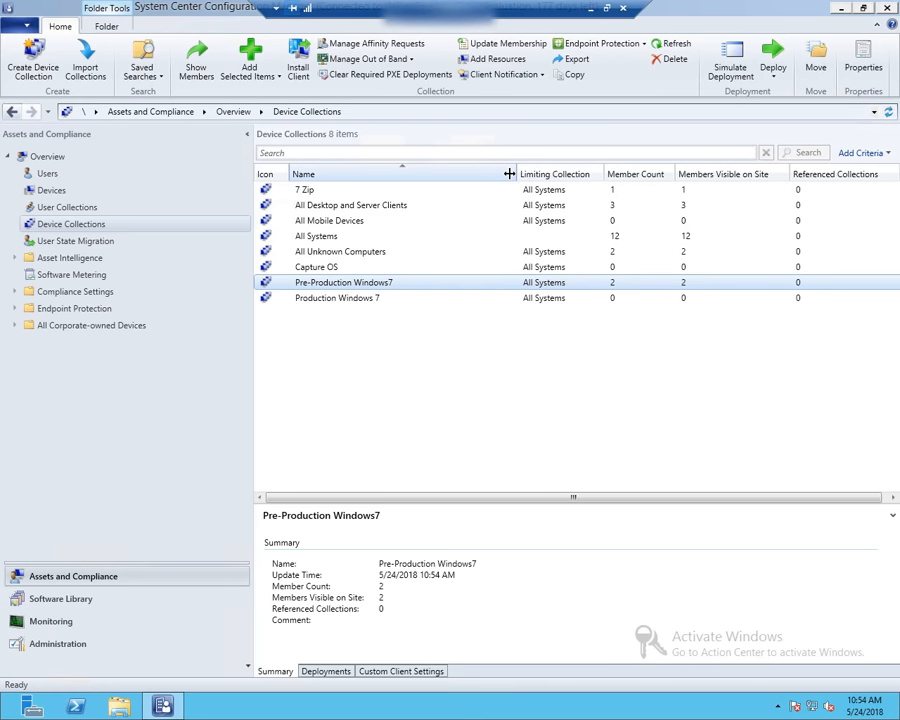
left_click(392, 426)
Open the Software Update Groups in the Software Library and start a deployment of SUG_April_2018.
left_click(74, 598)
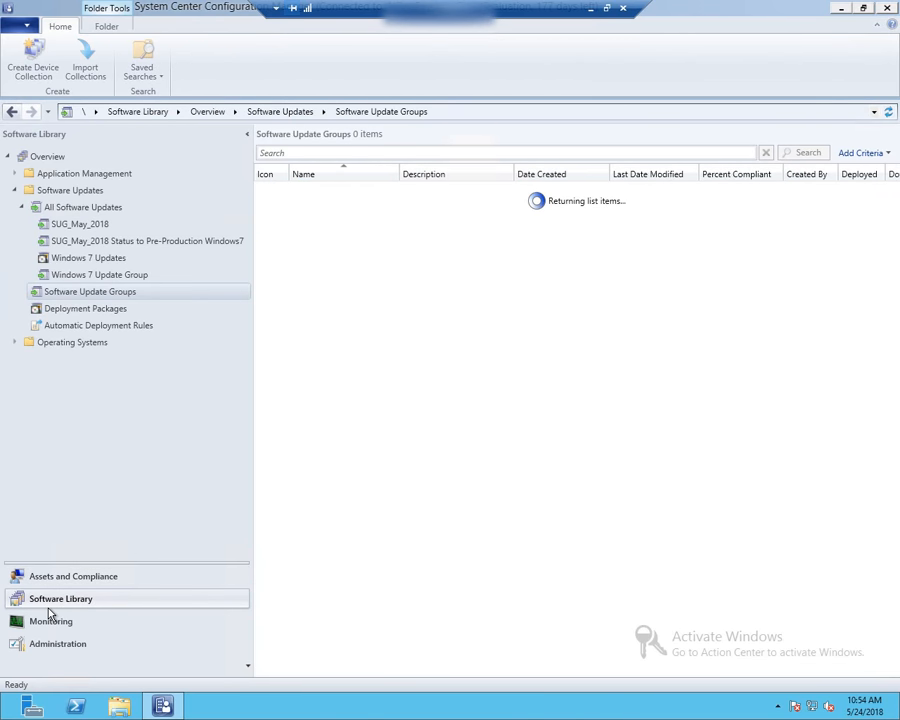
left_click(41, 292)
left_click(350, 191)
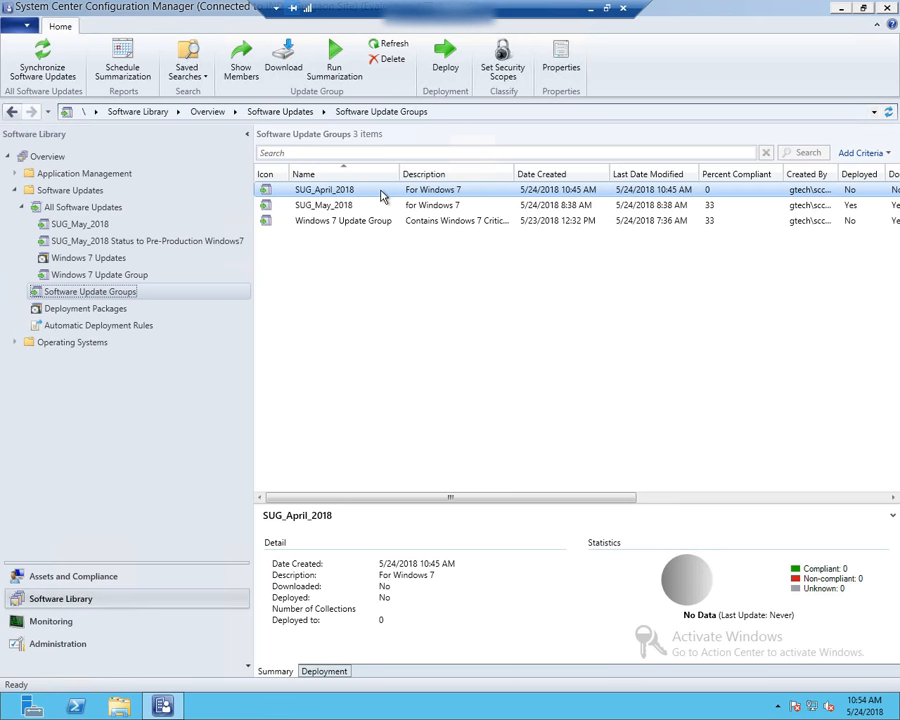
right_click(382, 196)
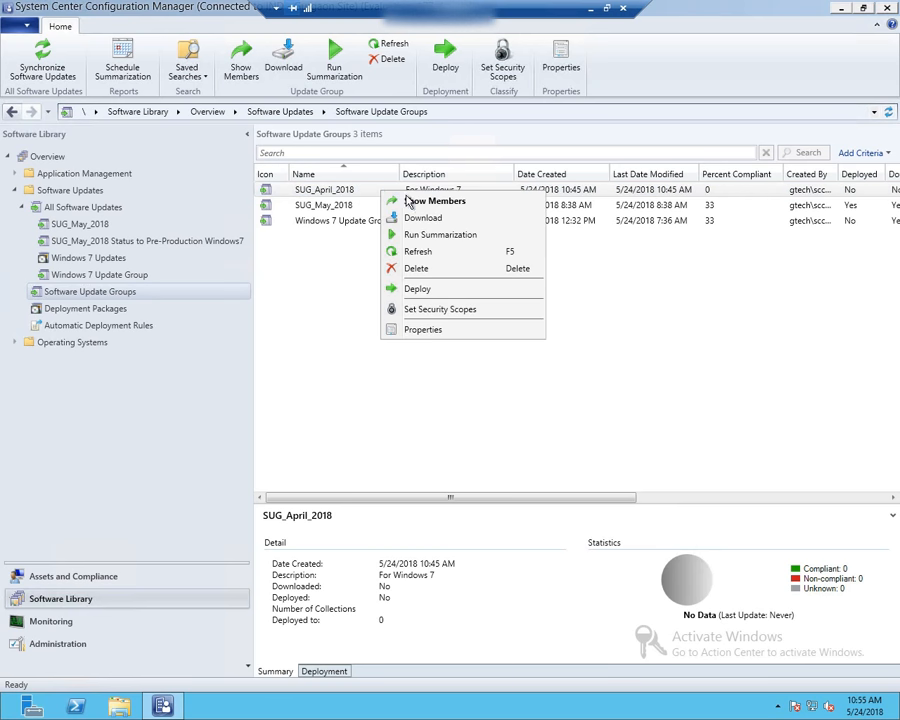
left_click(418, 290)
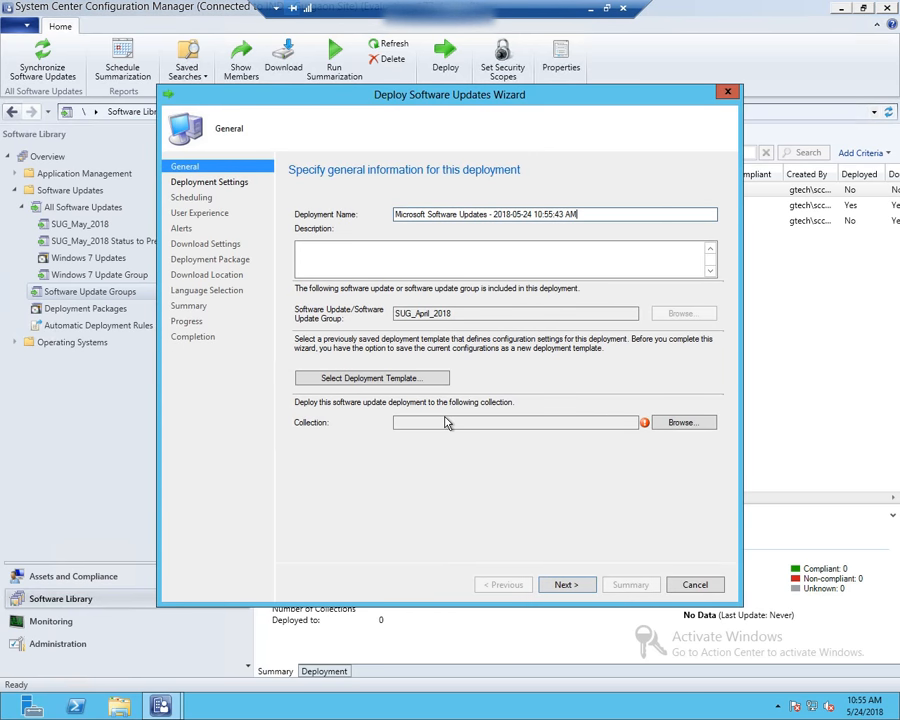
Choose the Pre-Production Windows7 device collection as the target of the deployment and continue to the deployment settings.
left_click(437, 426)
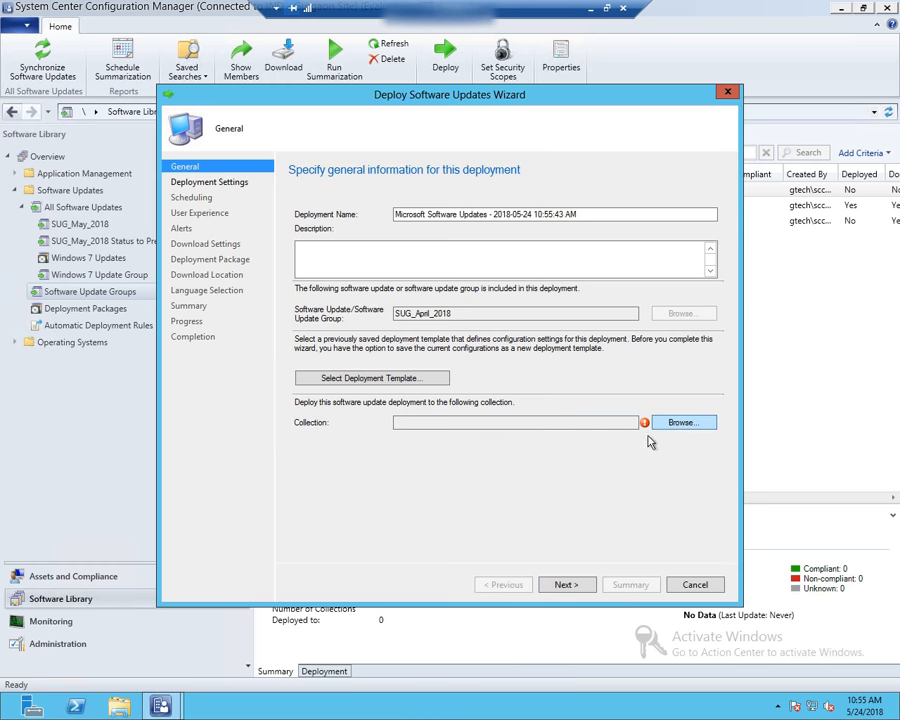
left_click(680, 424)
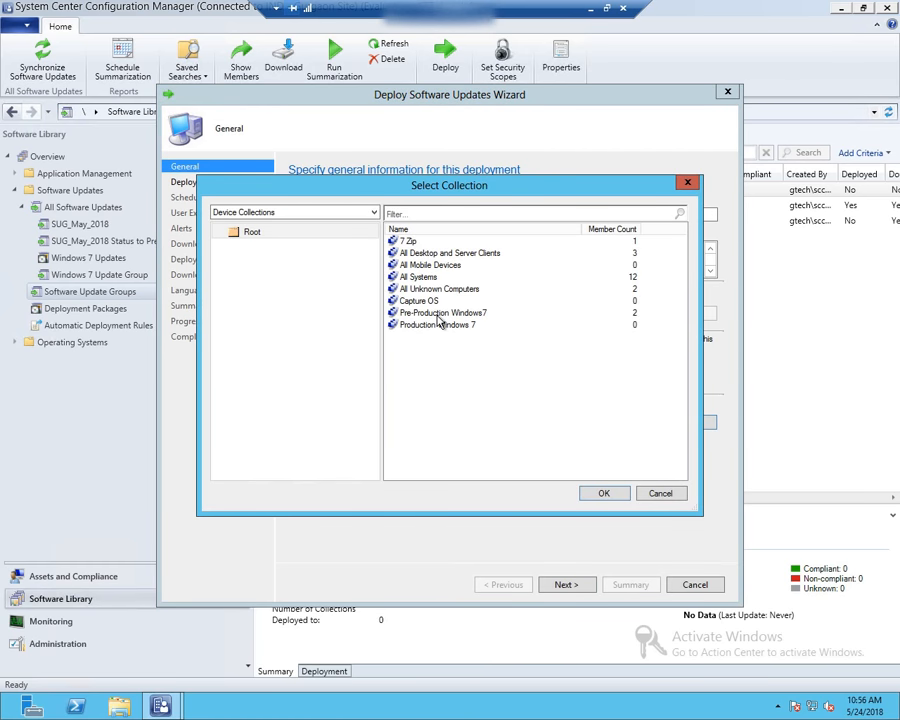
left_click(438, 314)
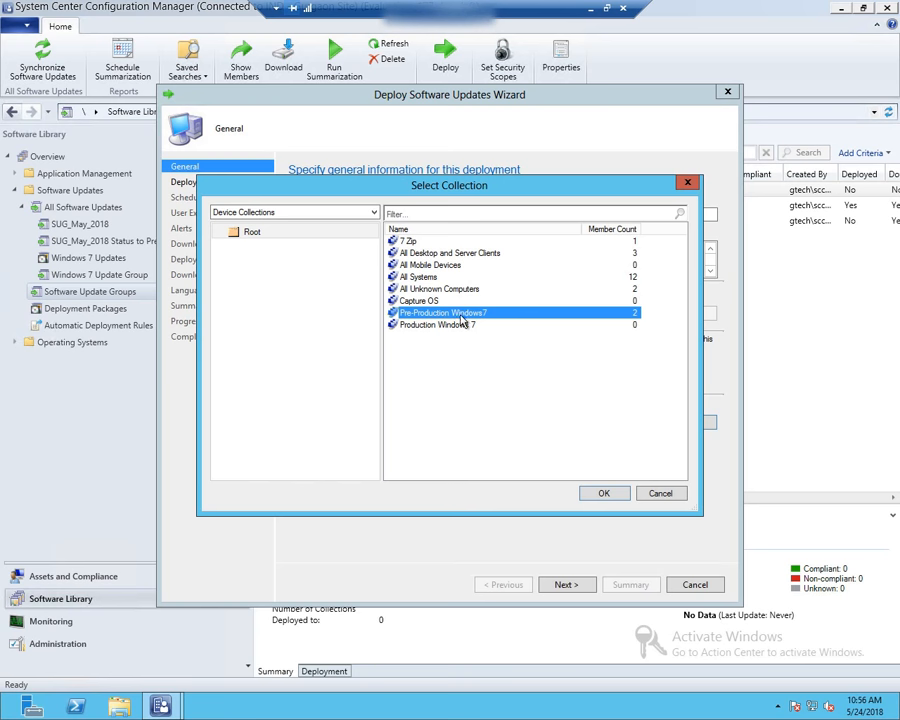
left_click(604, 496)
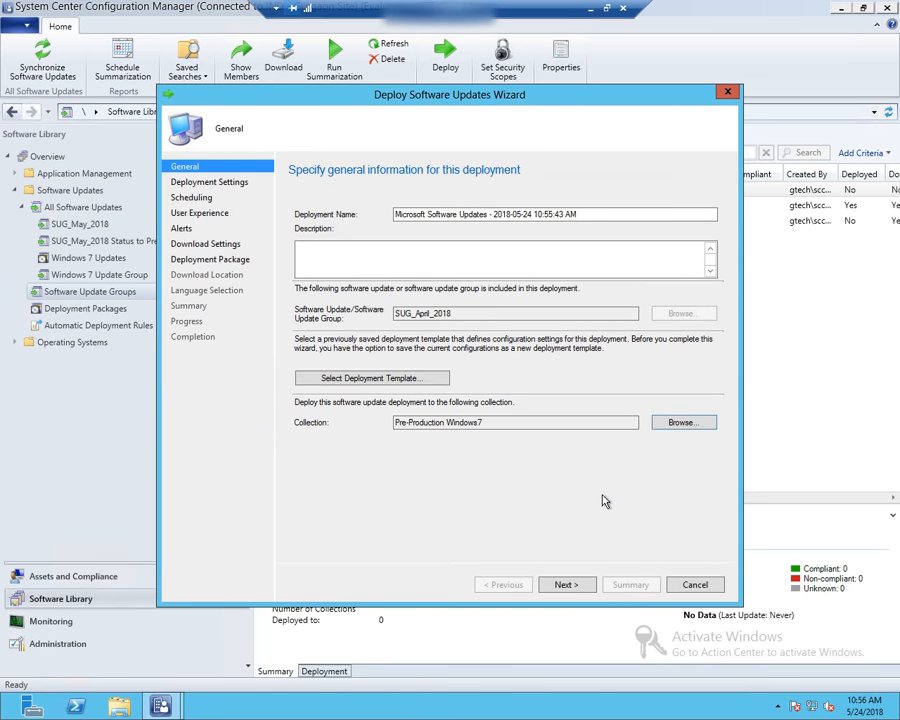
left_click(566, 585)
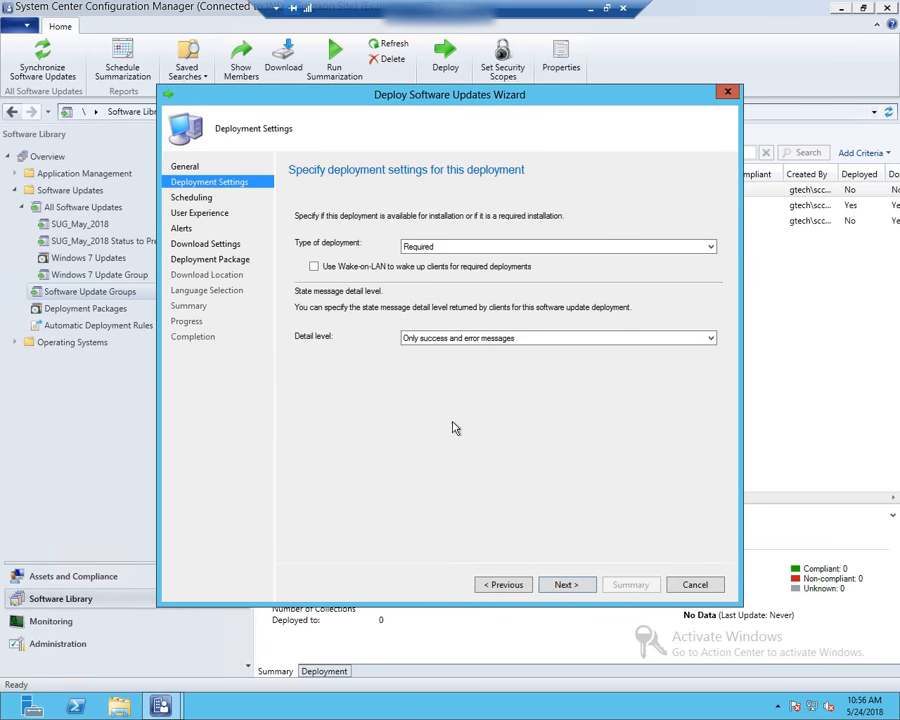
Keep the deployment type as Required and schedule the installation deadline as soon as possible, based on client local time.
left_click(450, 248)
left_click(450, 248)
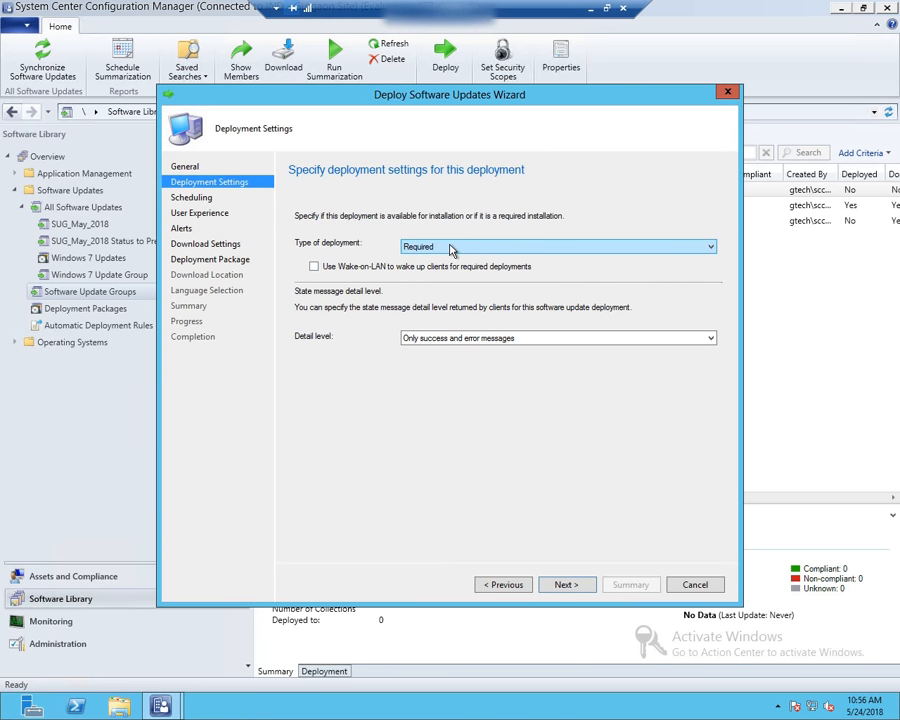
left_click(552, 586)
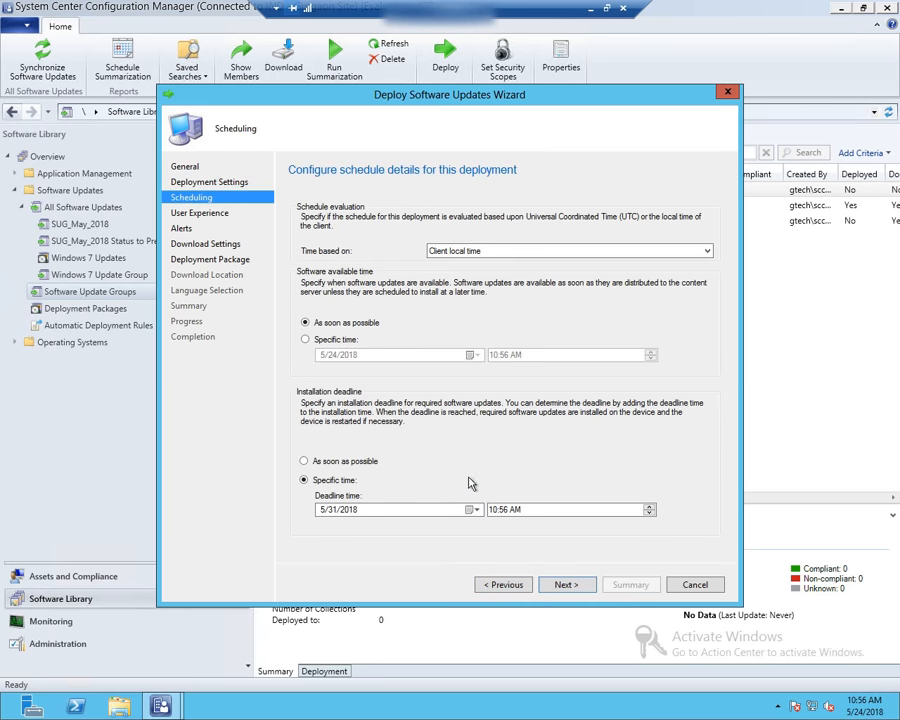
left_click(476, 252)
left_click(478, 255)
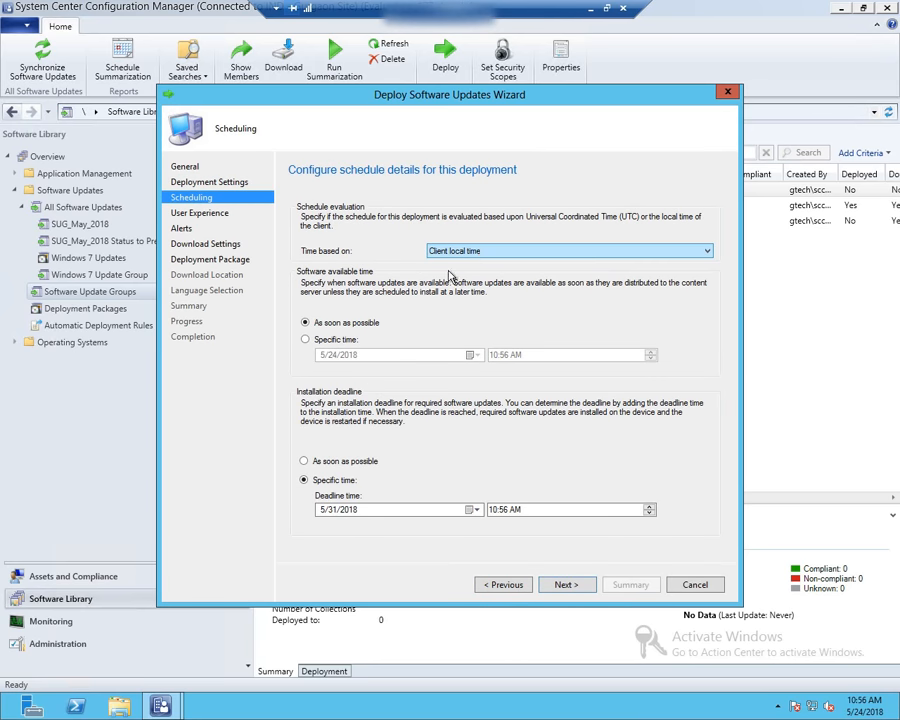
left_click(330, 461)
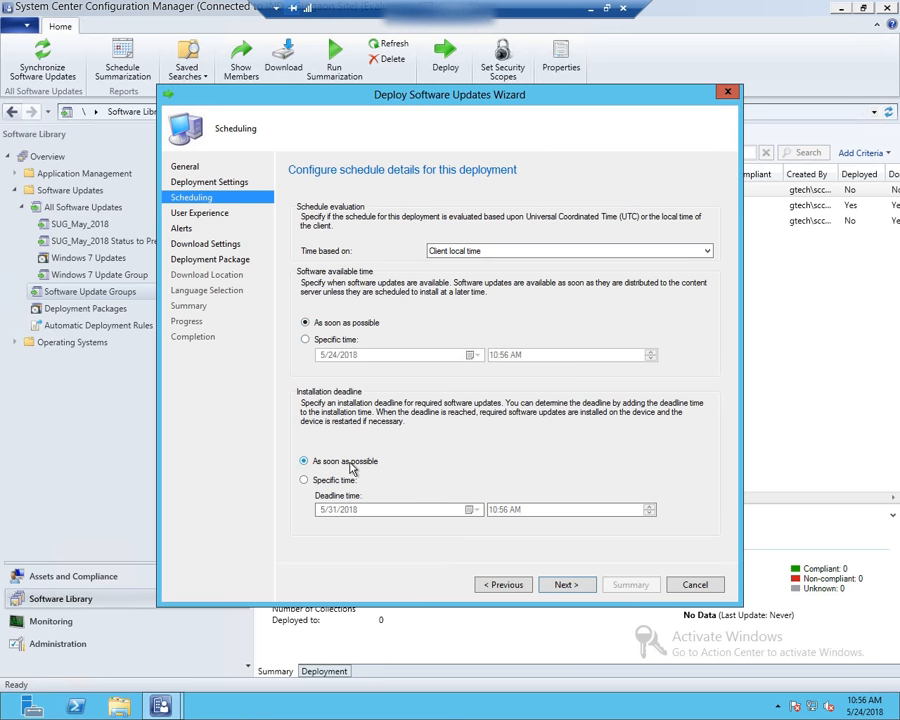
left_click(574, 590)
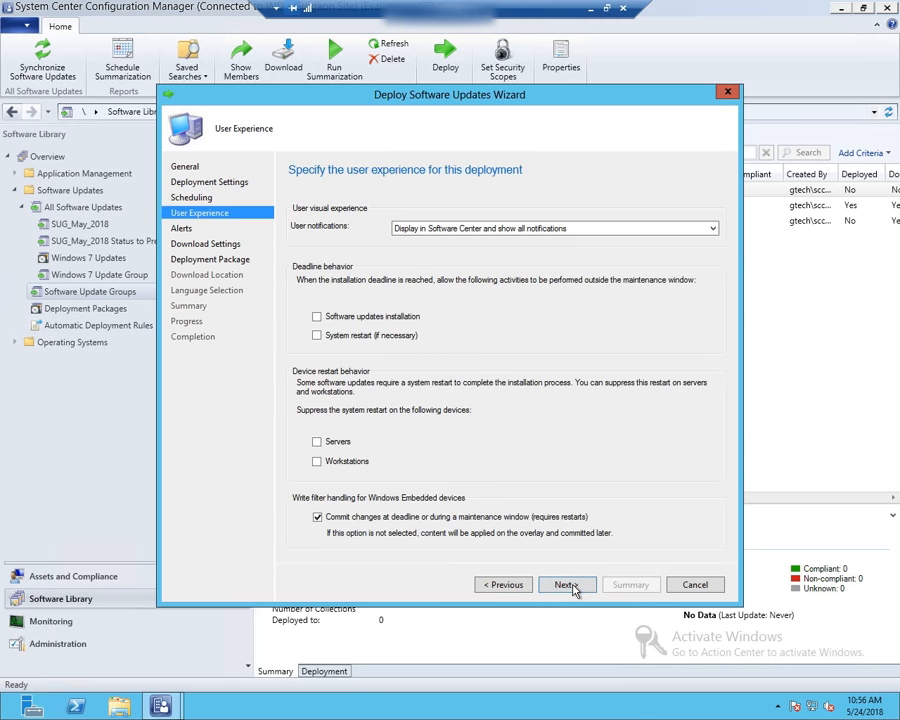
Set user notifications to display in Software Center and show all notifications, and suppress the system restart on workstations.
left_click(446, 229)
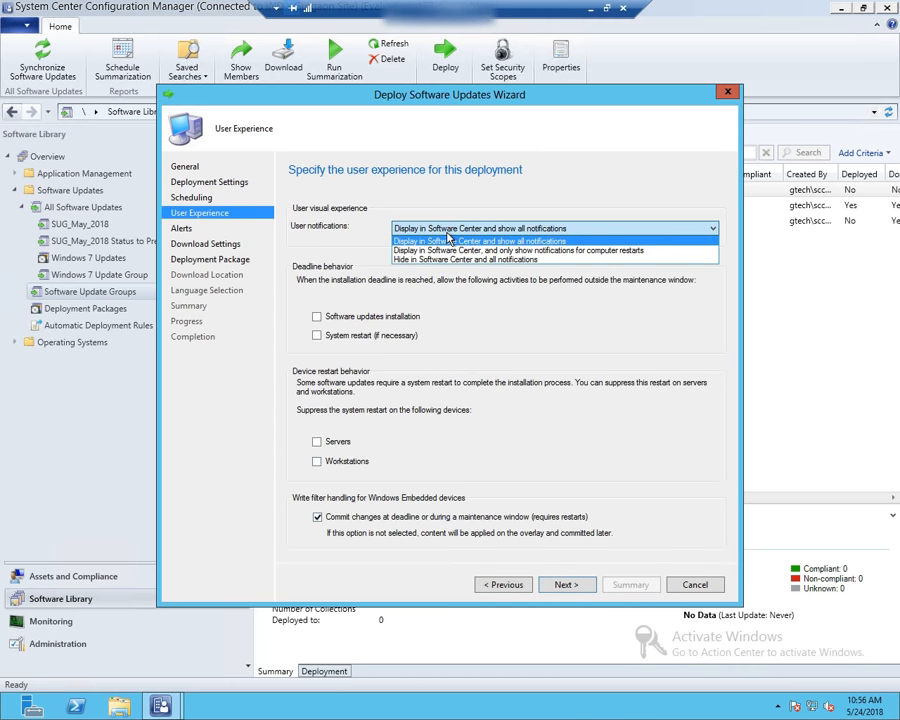
left_click(575, 243)
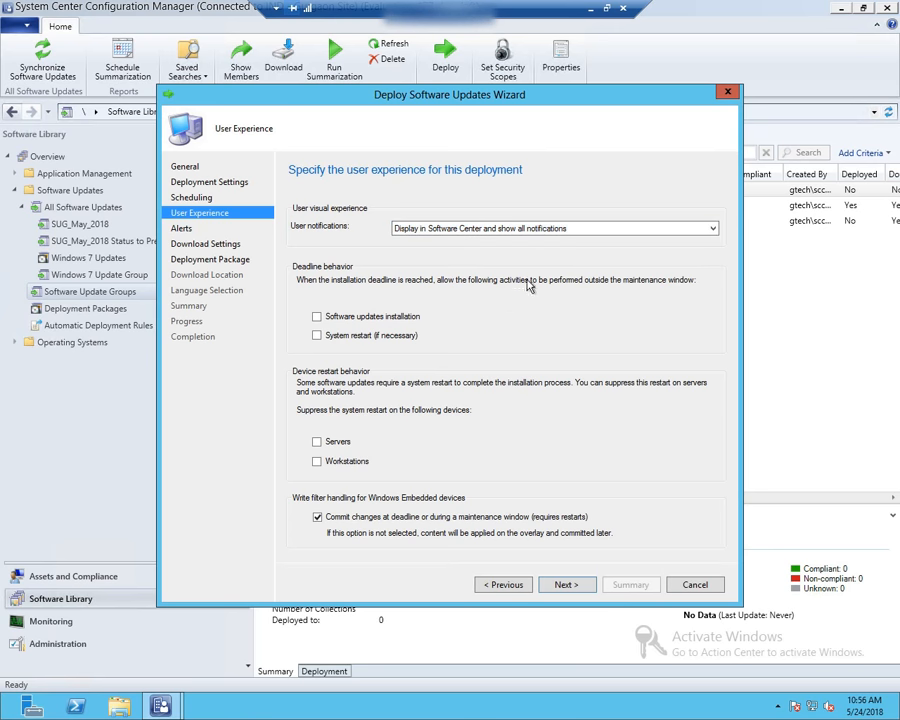
left_click(318, 462)
left_click(565, 587)
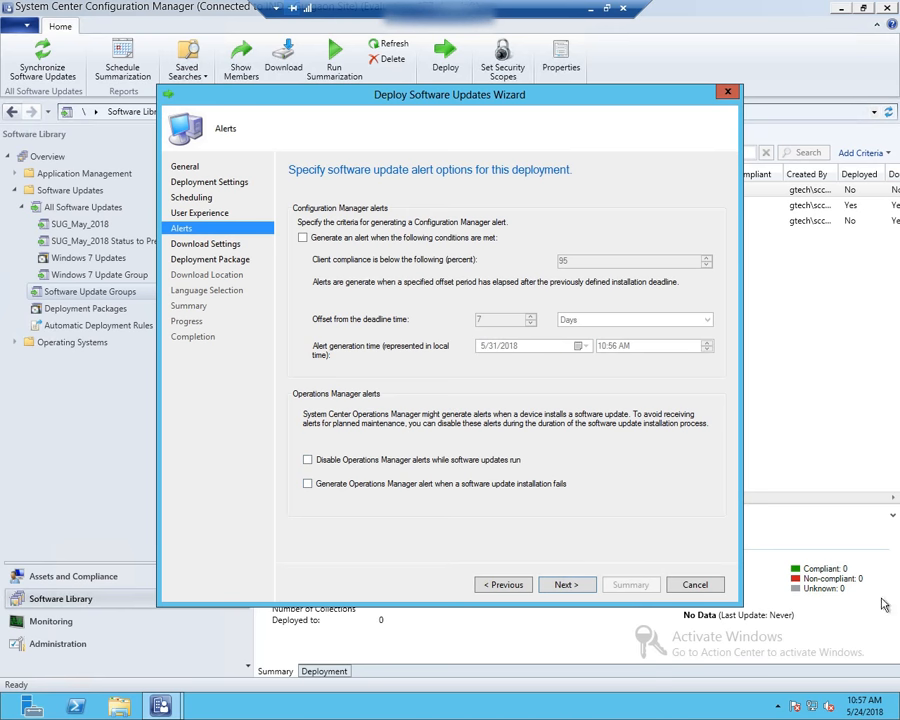
Leave the alerts disabled and let clients on slow or unreliable network boundaries download software updates from the distribution point and install.
left_click(563, 585)
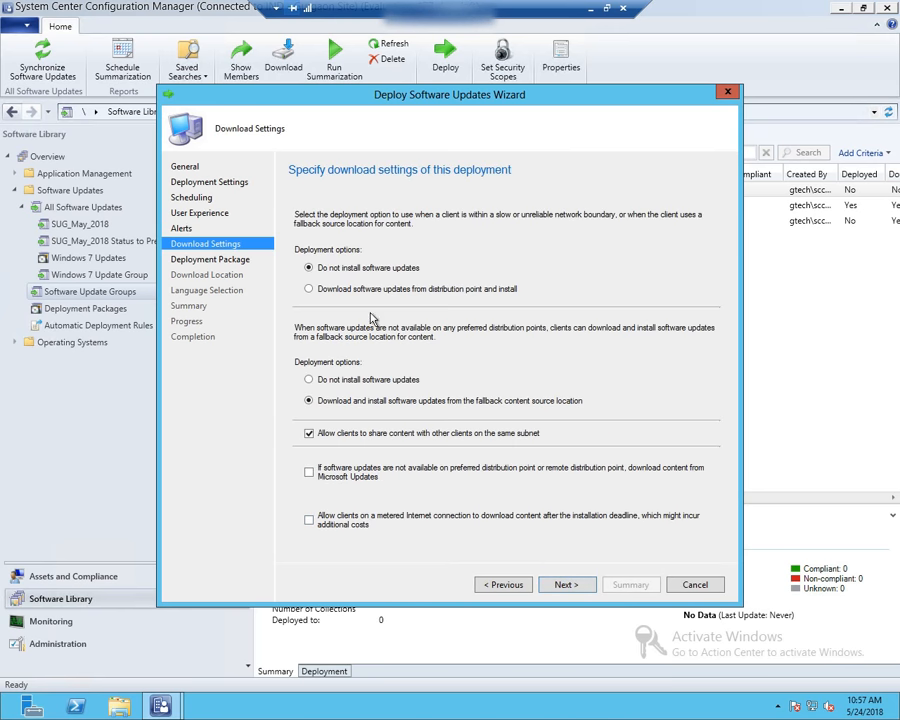
left_click(340, 289)
left_click(565, 586)
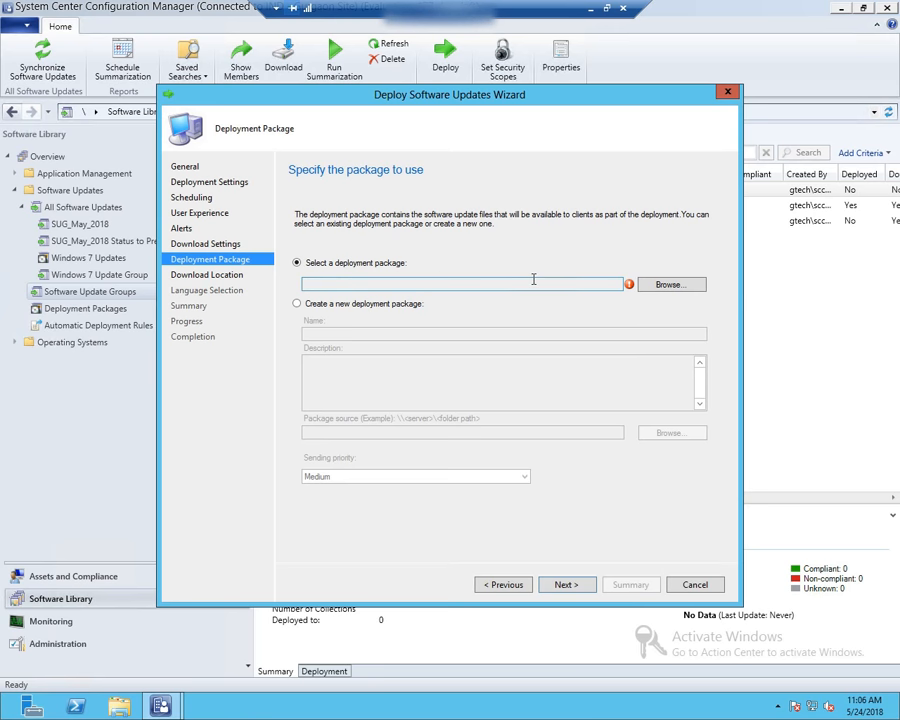
Select the existing Windows 7 Updates deployment package for the deployment.
left_click(670, 284)
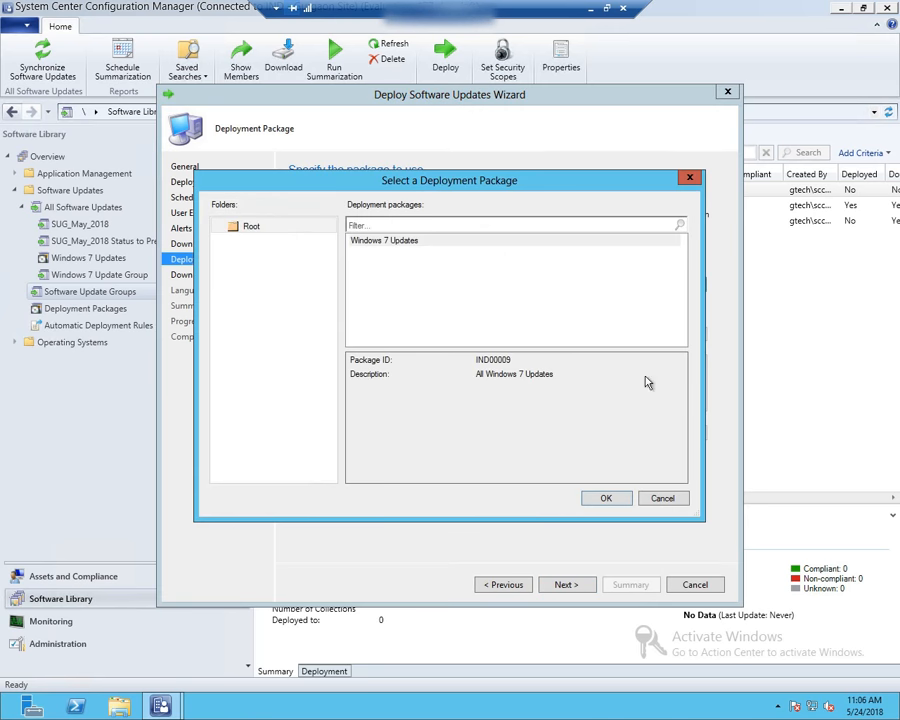
left_click(395, 243)
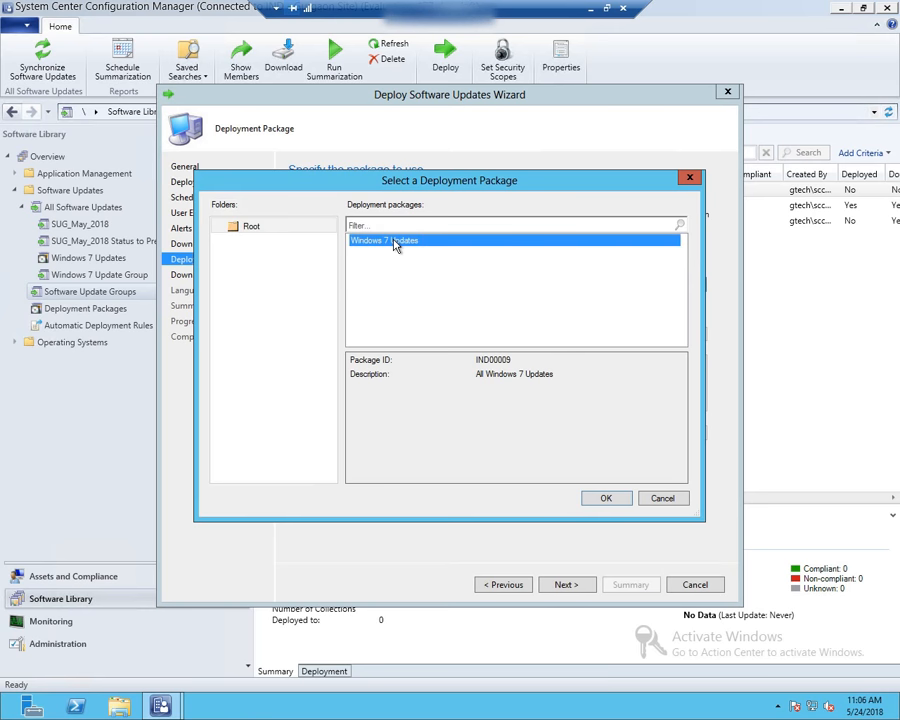
left_click(604, 497)
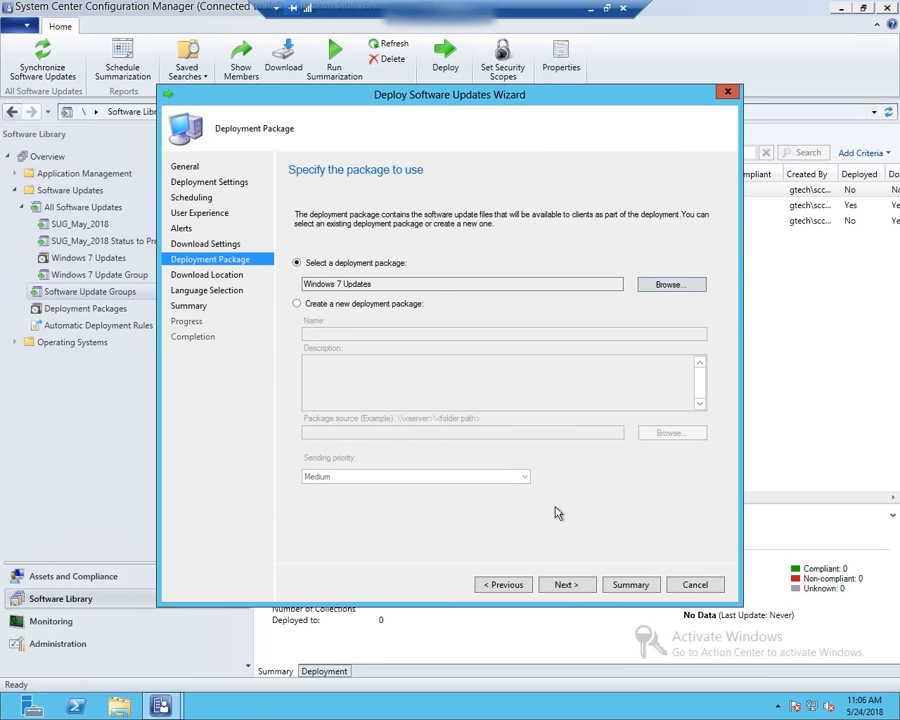
left_click(563, 586)
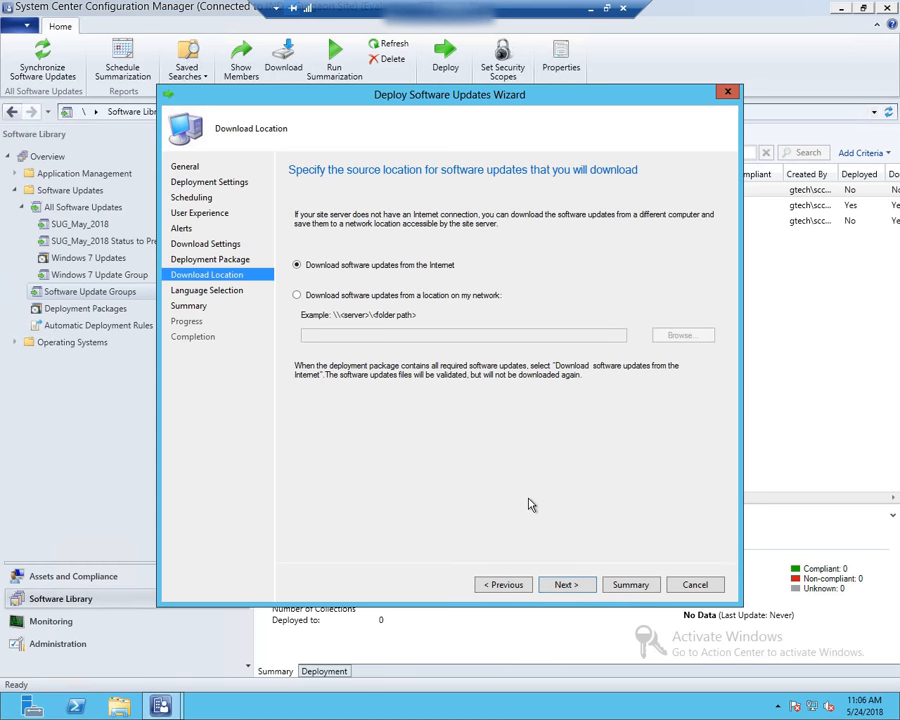
Finish the deployment wizard with Internet download and English update files, review the completion details and close it.
left_click(563, 584)
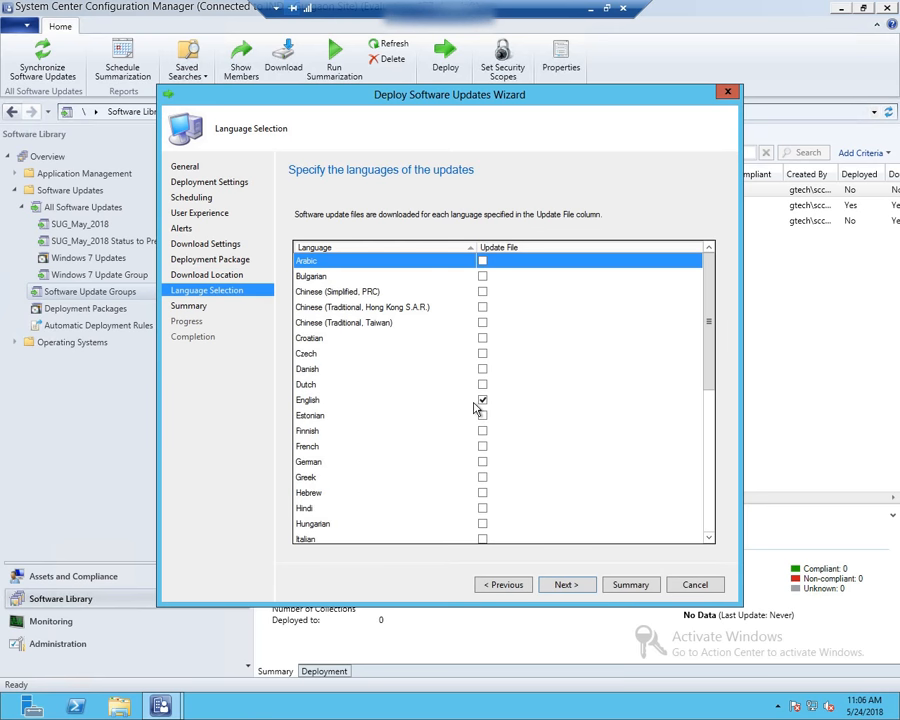
left_click(566, 586)
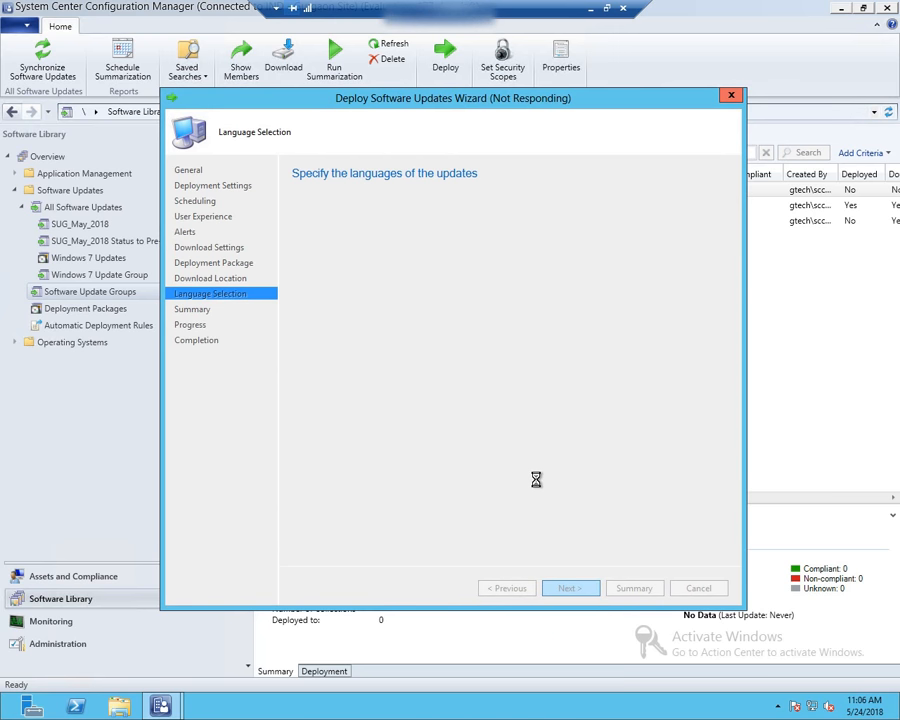
left_click(567, 585)
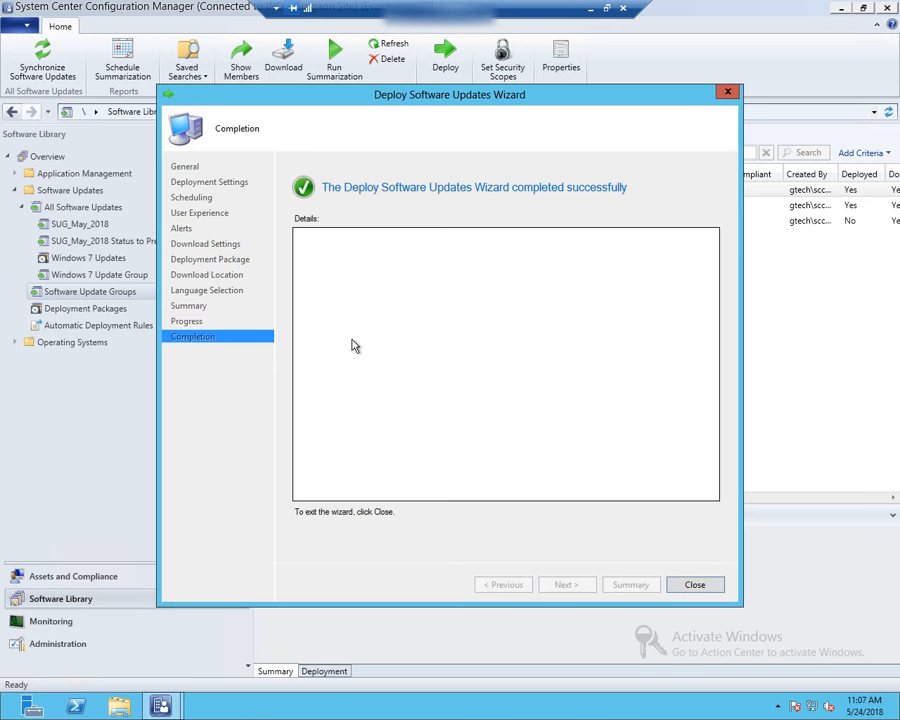
left_click_drag(713, 412, 713, 495)
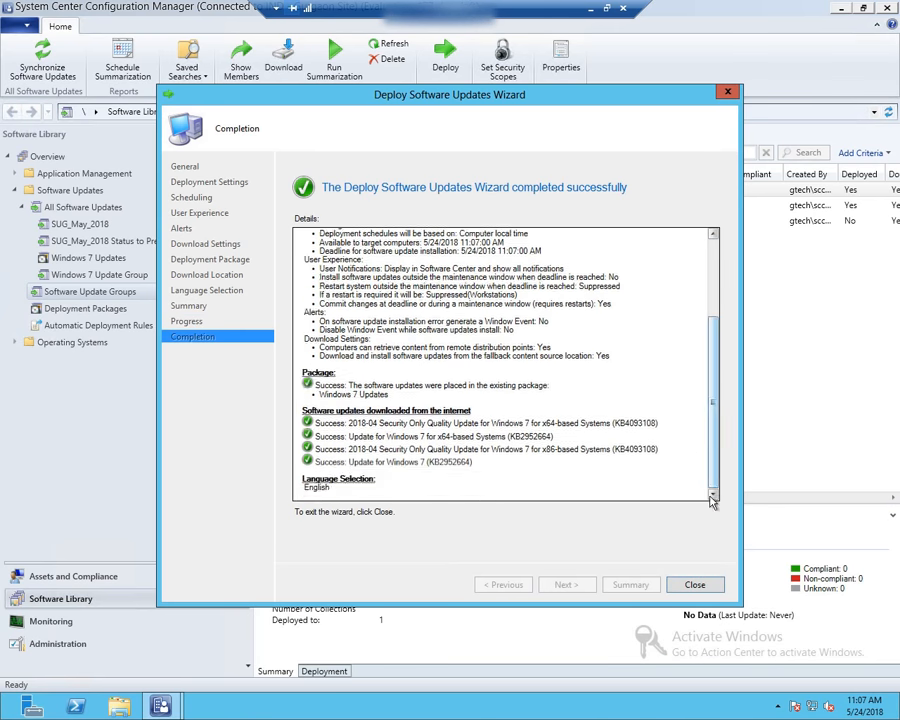
left_click(695, 586)
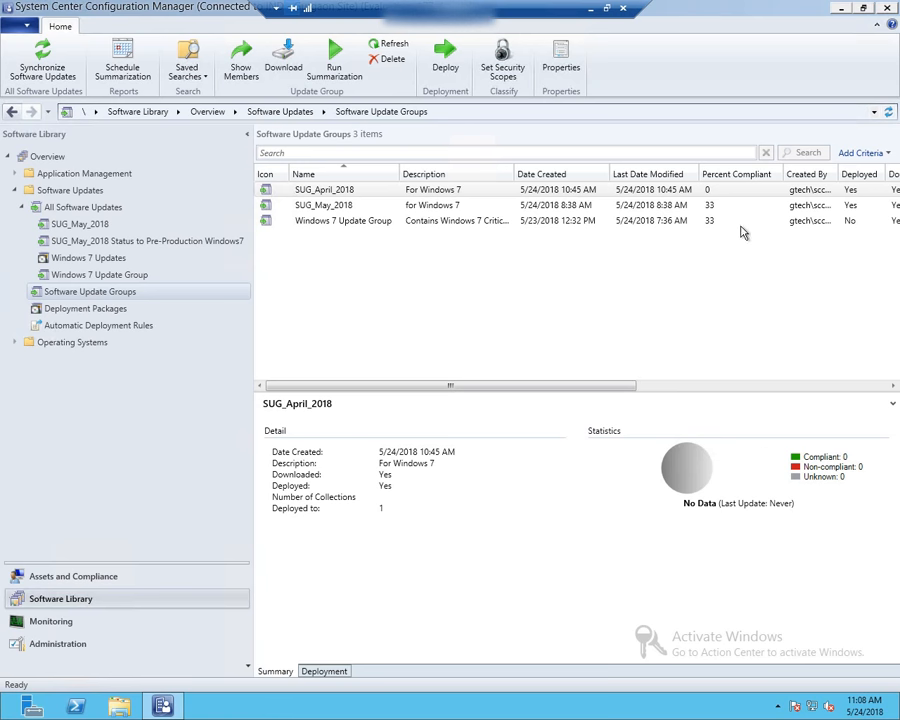
Review the compliance statistics and the deployment details of SUG_April_2018.
left_click(720, 192)
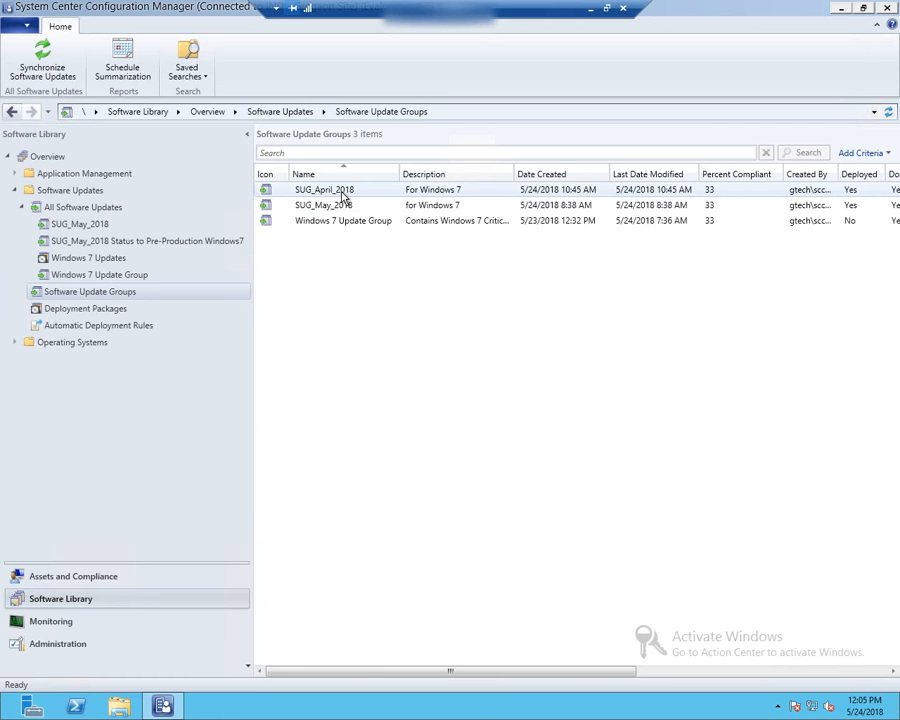
left_click(344, 192)
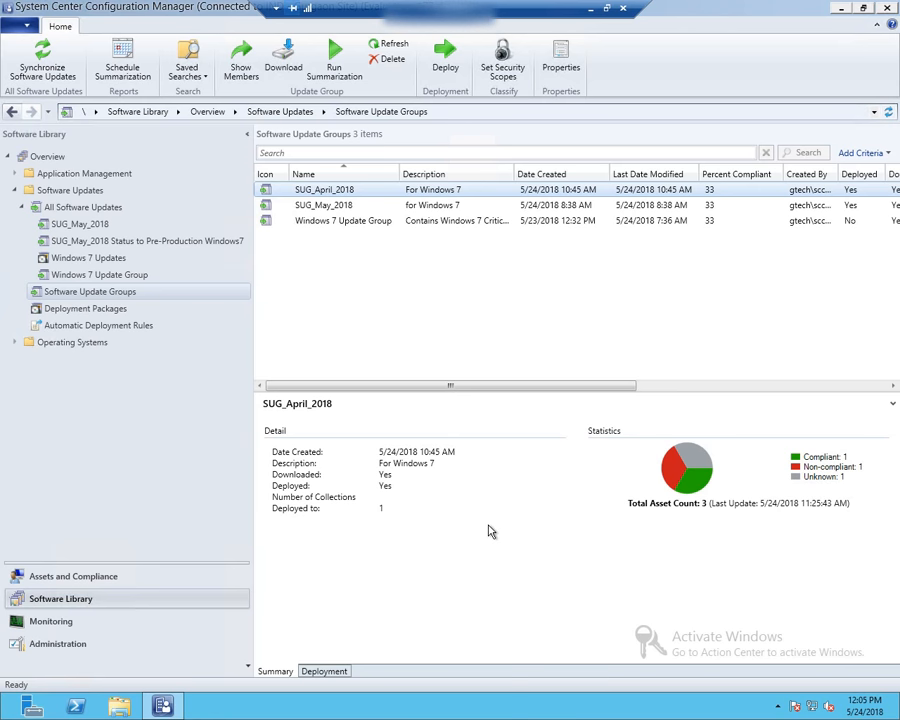
left_click(320, 670)
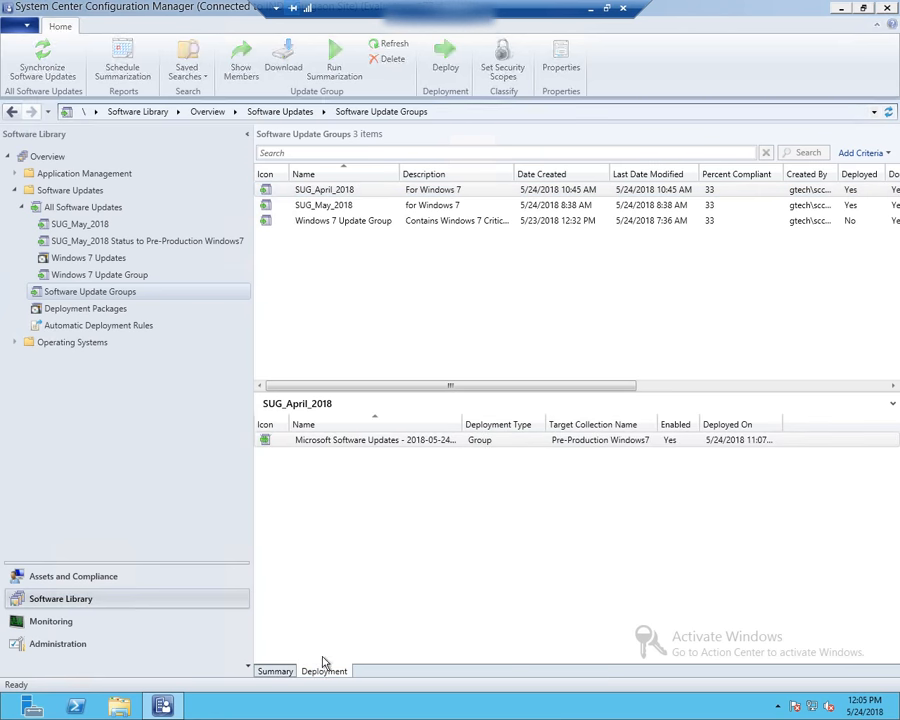
Check the general properties of the SUG_April_2018 deployment, and refresh its completion statistics among the monitored deployments.
left_click(404, 442)
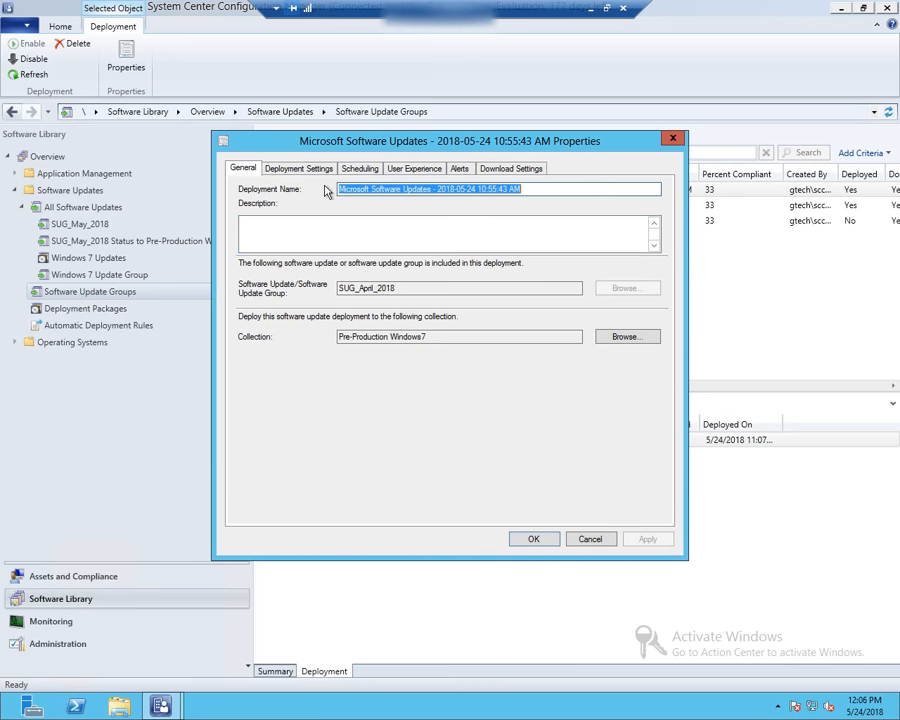
left_click(588, 539)
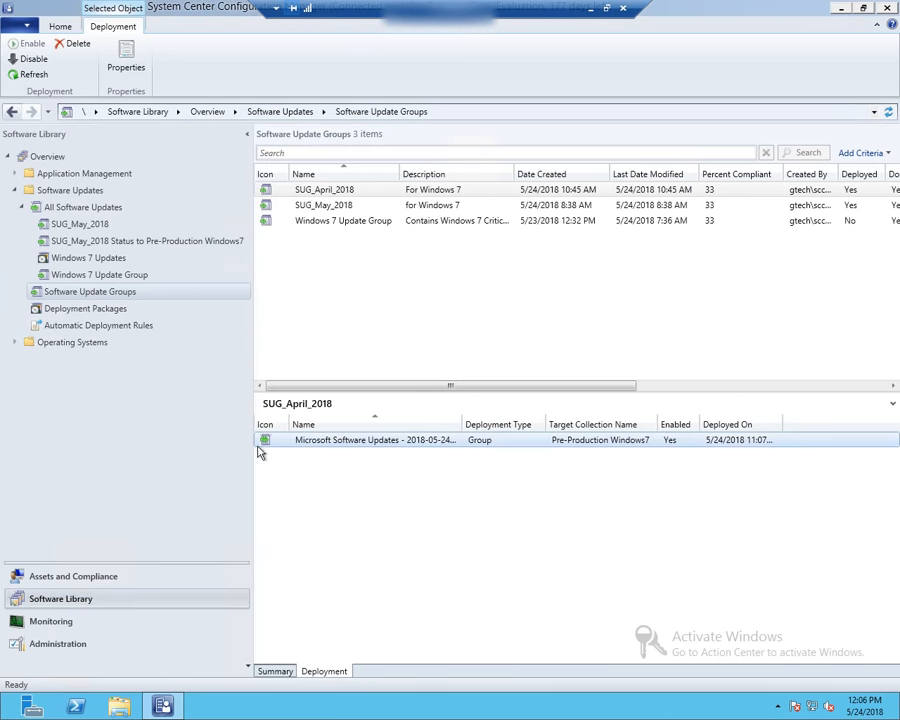
left_click(22, 625)
left_click(50, 257)
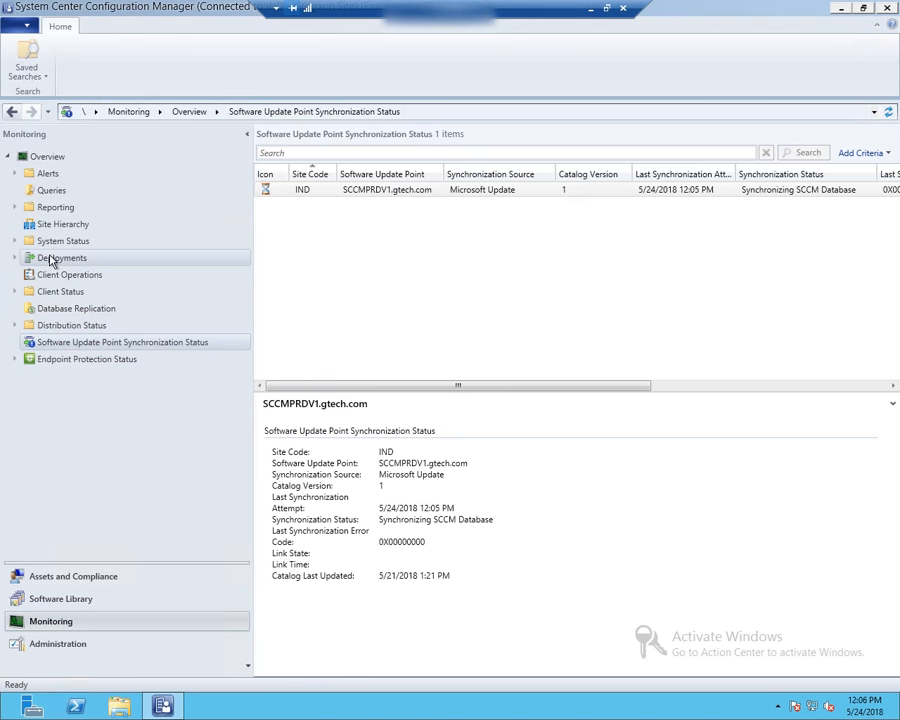
left_click(14, 260)
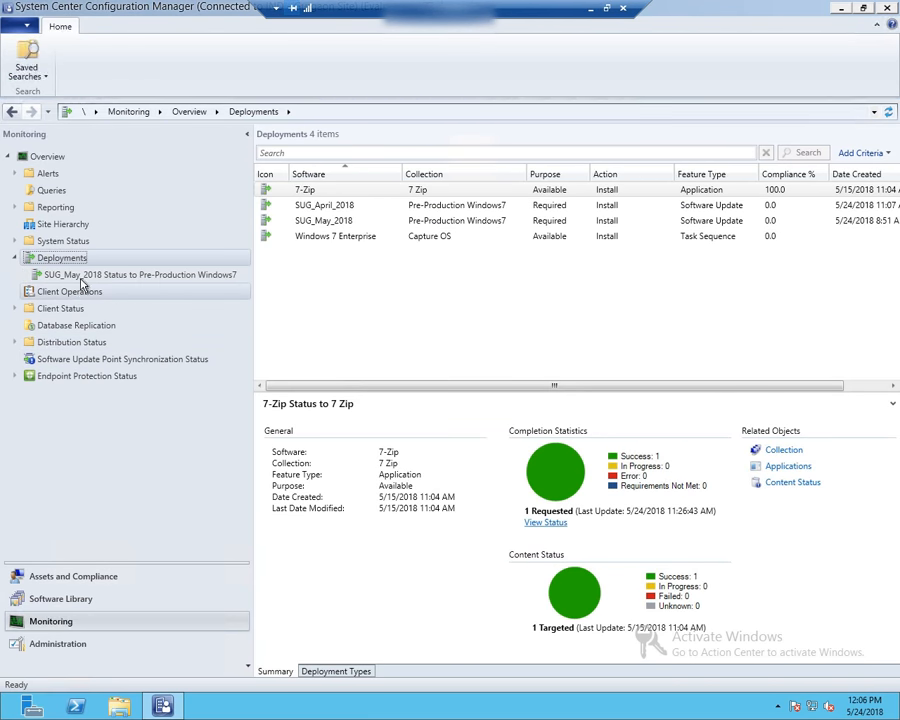
left_click(349, 209)
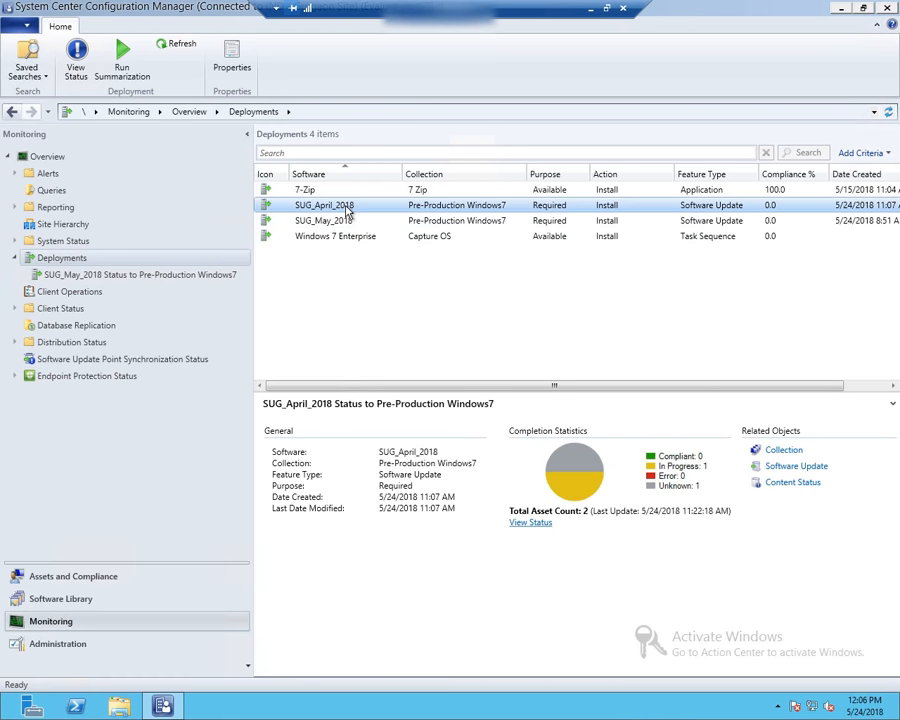
left_click(888, 111)
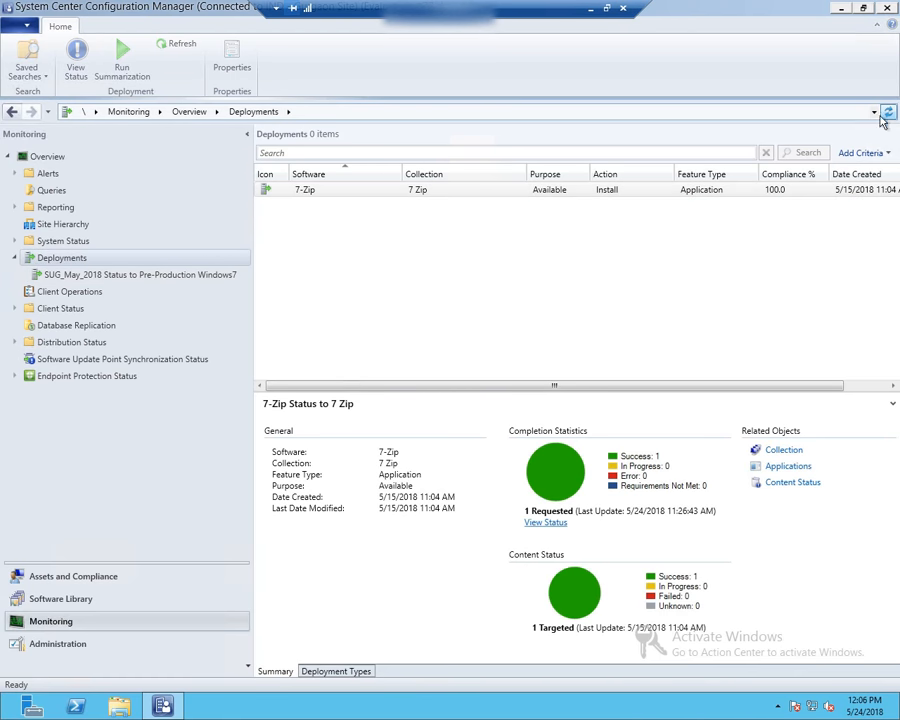
left_click(351, 205)
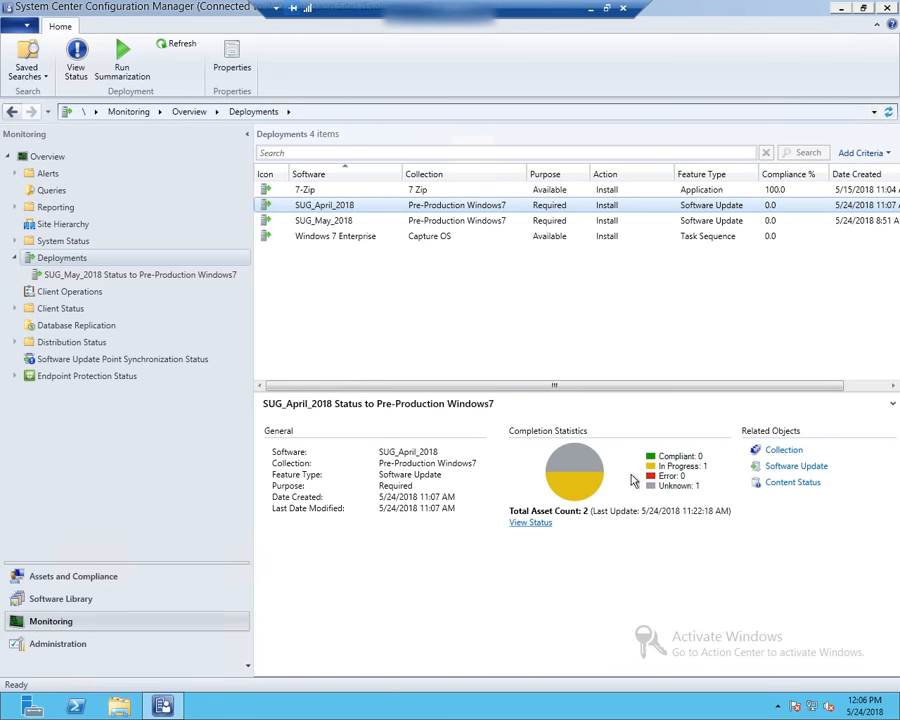
Review the in-progress and error details of the SUG_April_2018 deployment status and run its summarization.
left_click(530, 524)
left_click(355, 215)
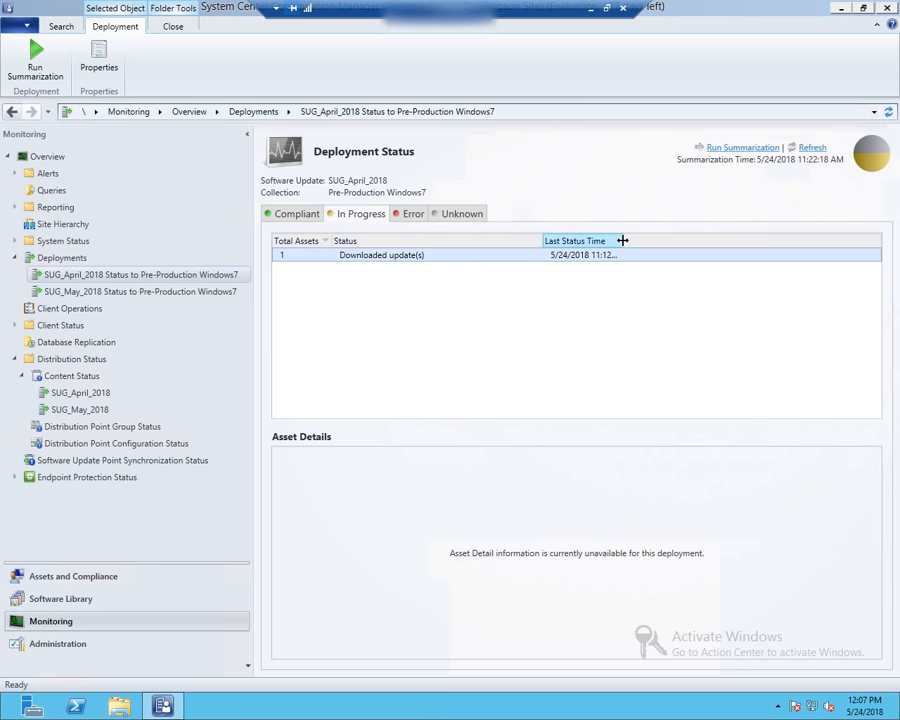
left_click(407, 219)
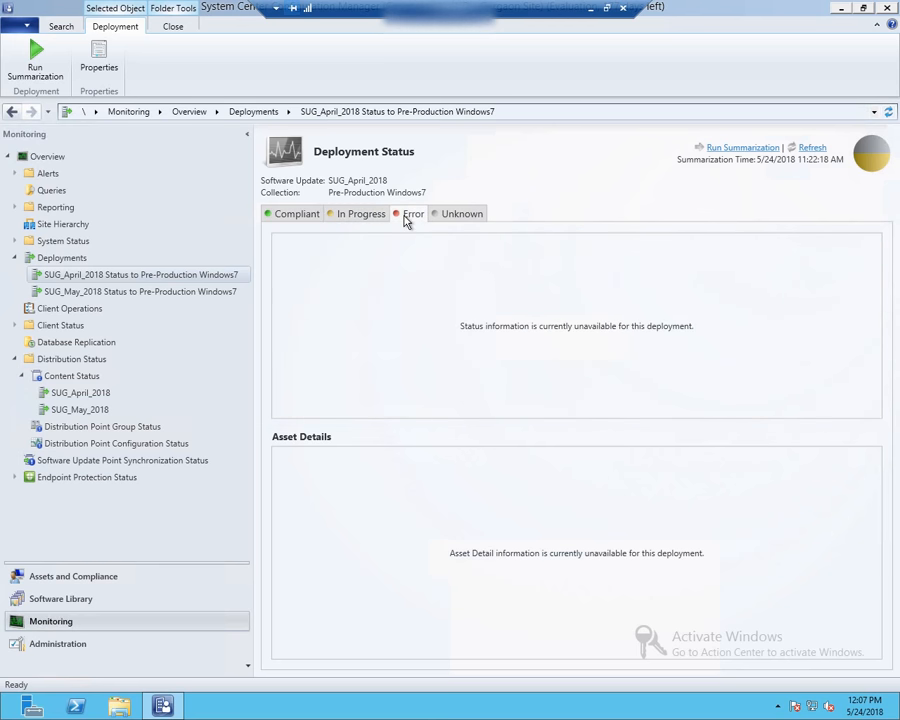
left_click(737, 149)
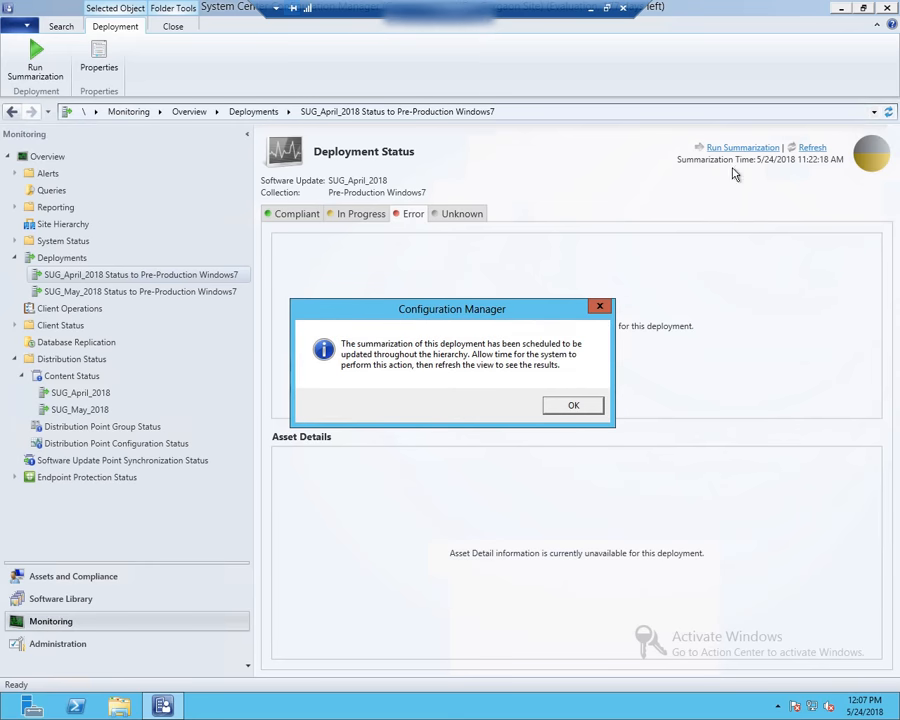
left_click(601, 308)
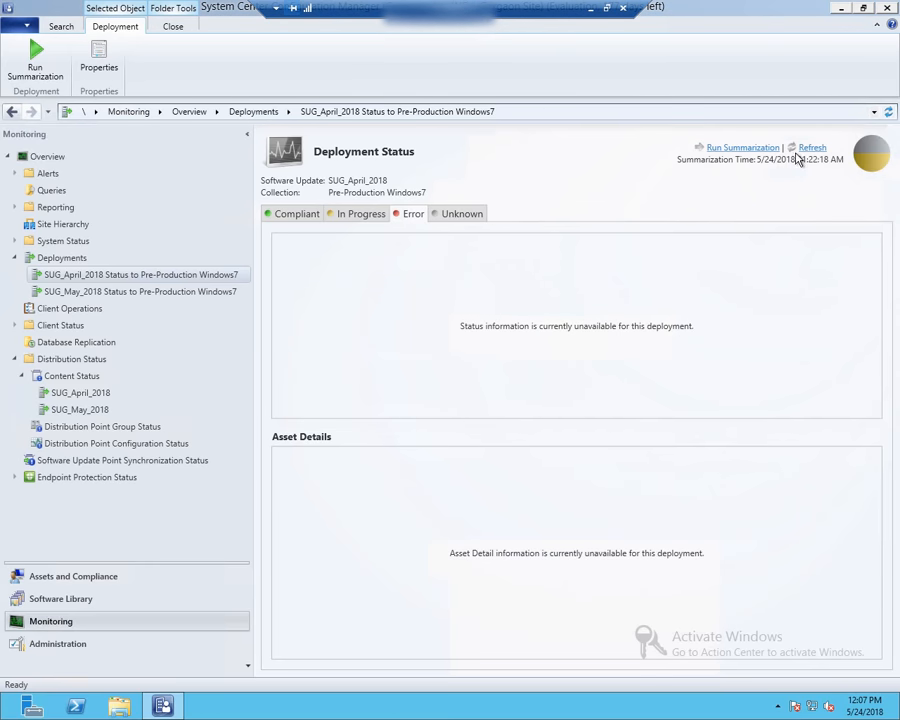
Examine the device listed as unknown for the SUG_April_2018 deployment, widening the category columns to read them in full.
left_click(474, 219)
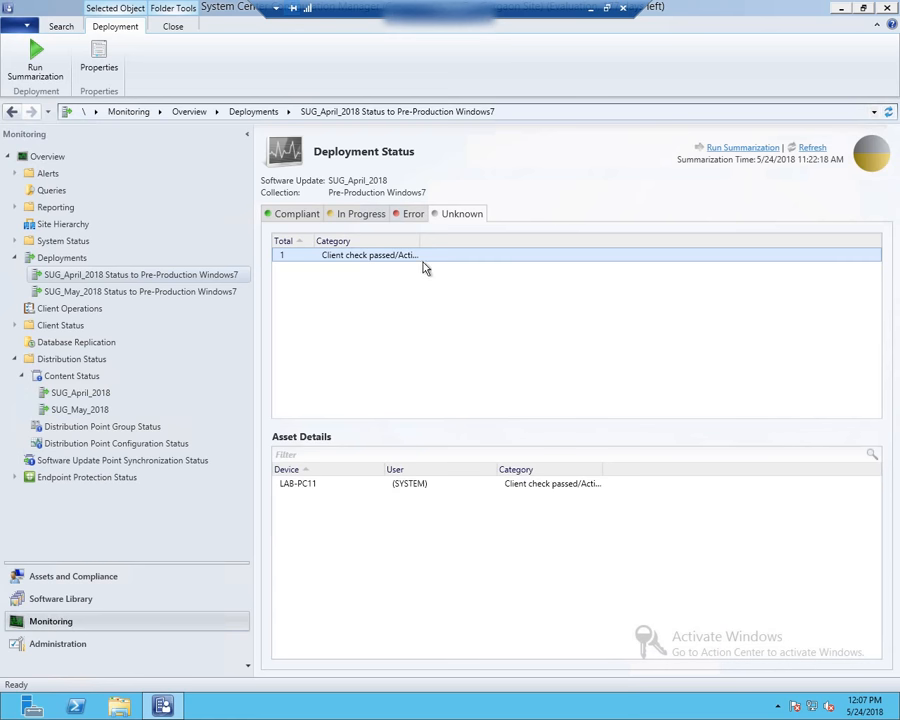
left_click_drag(419, 242, 493, 242)
left_click(385, 487)
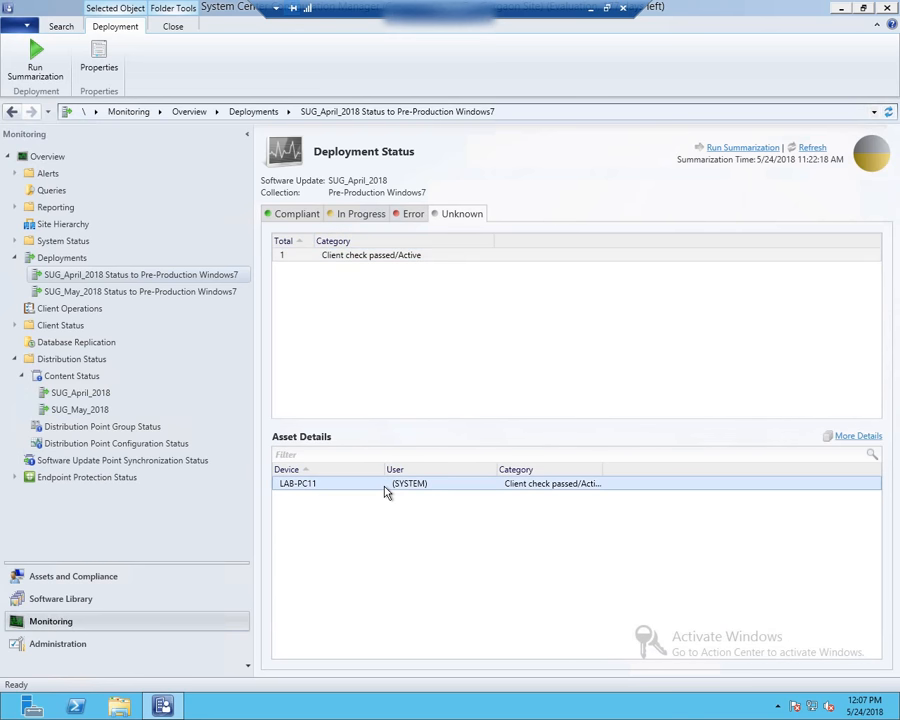
left_click_drag(603, 468, 655, 468)
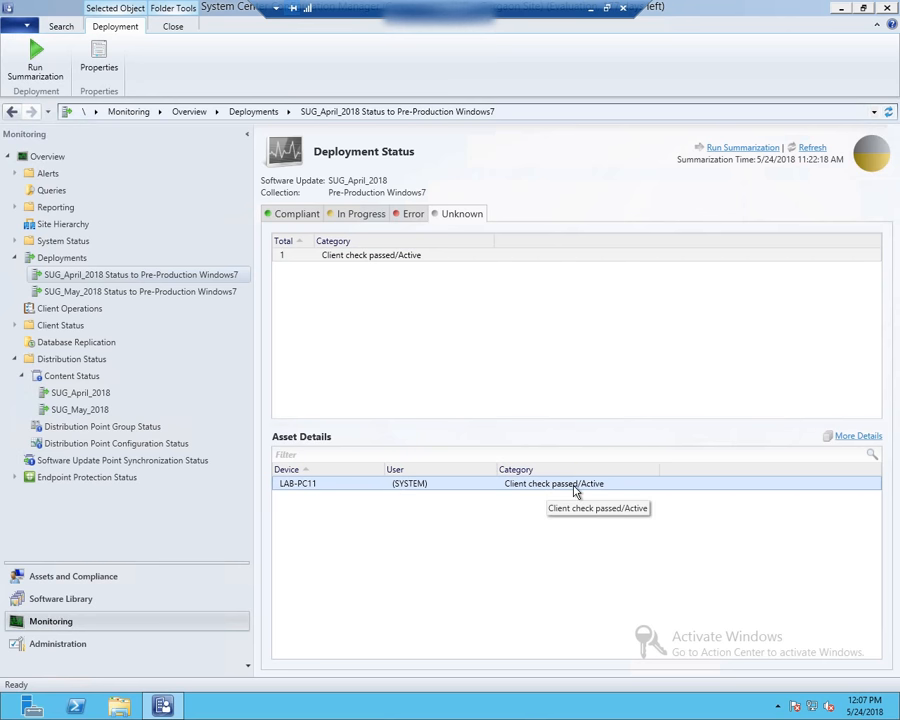
Check the compliant assets of the SUG_April_2018 deployment and refresh the deployment status.
left_click(297, 218)
left_click(814, 150)
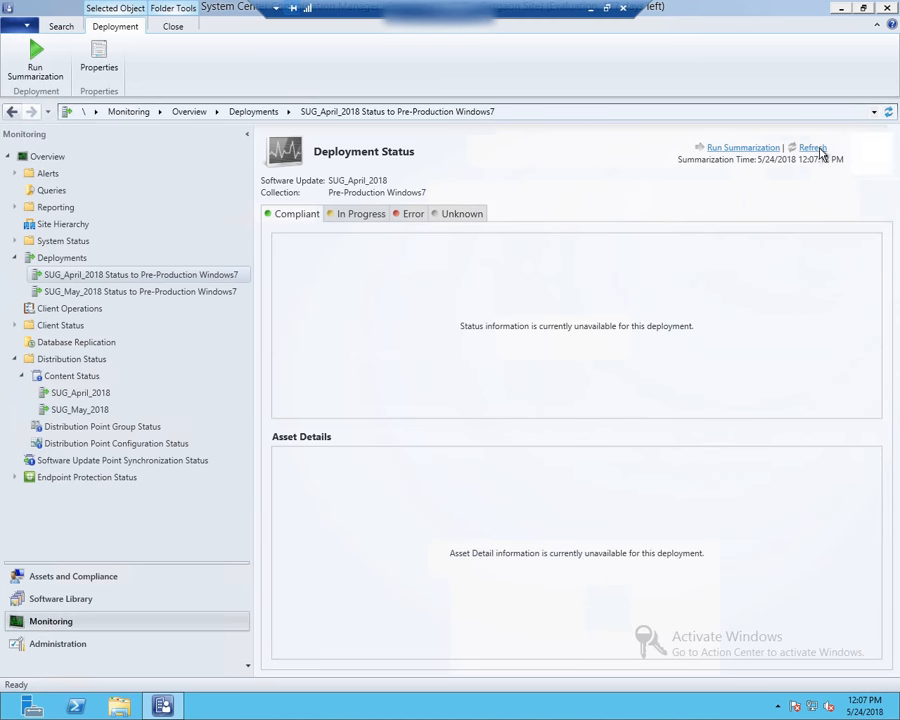
left_click(889, 113)
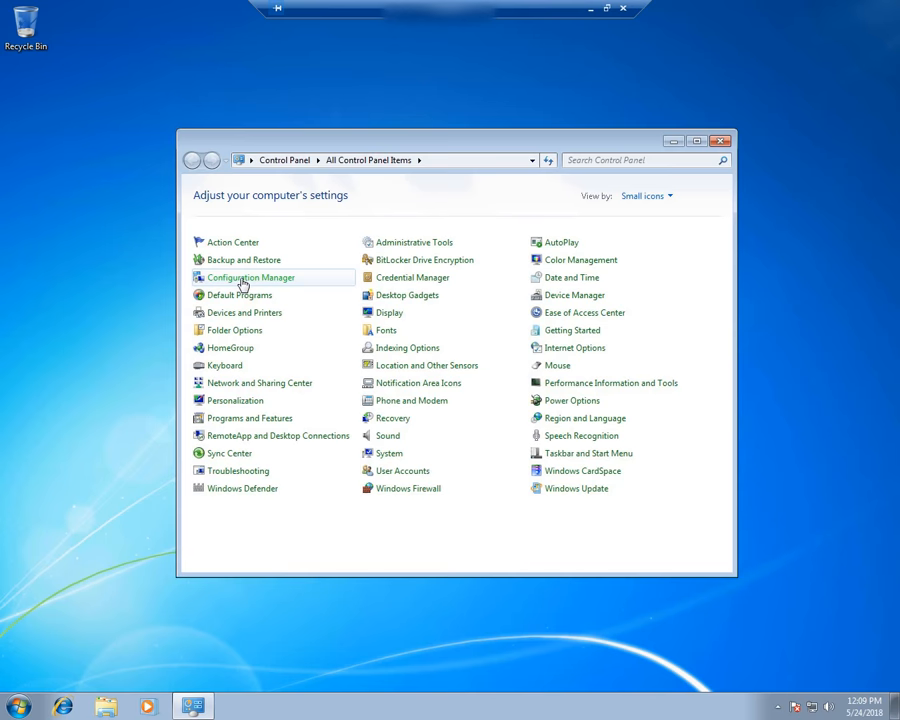
Open the Configuration Manager properties on the Windows 7 client and review the status of its client components.
left_click(248, 278)
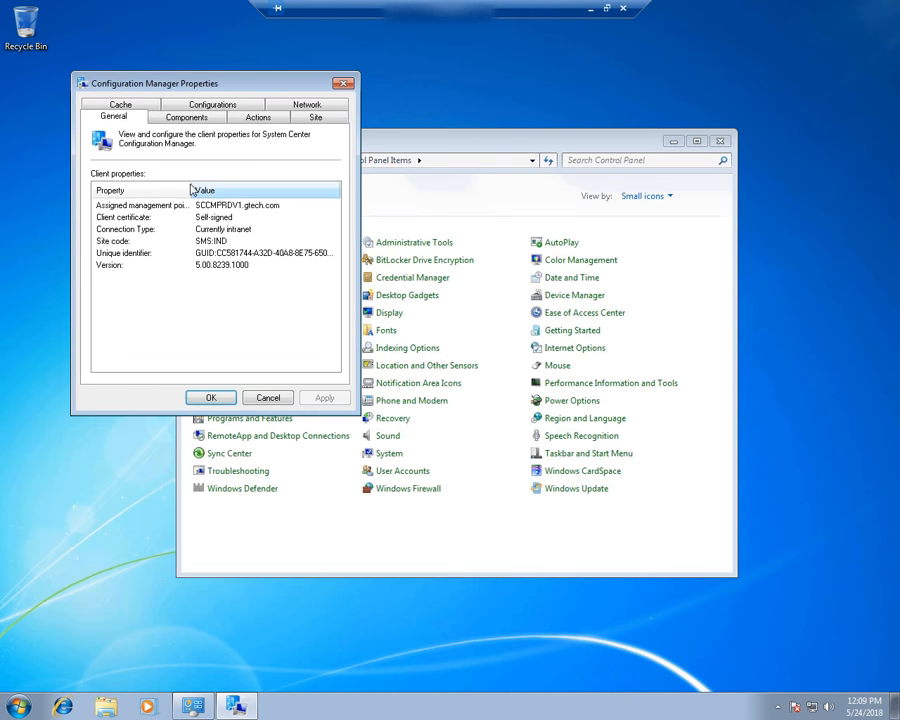
left_click(185, 122)
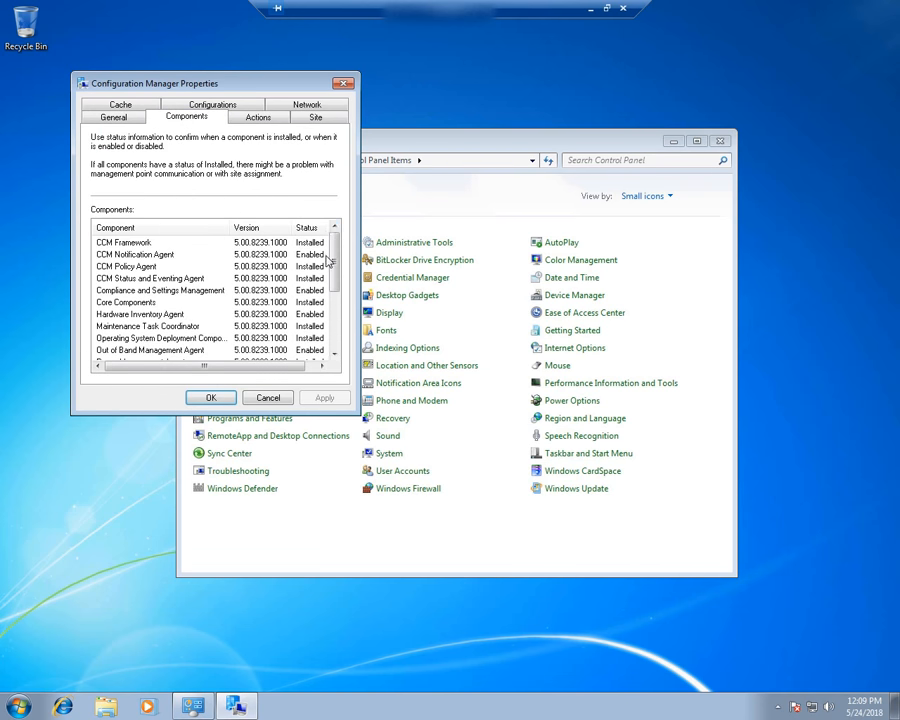
left_click_drag(335, 261, 337, 345)
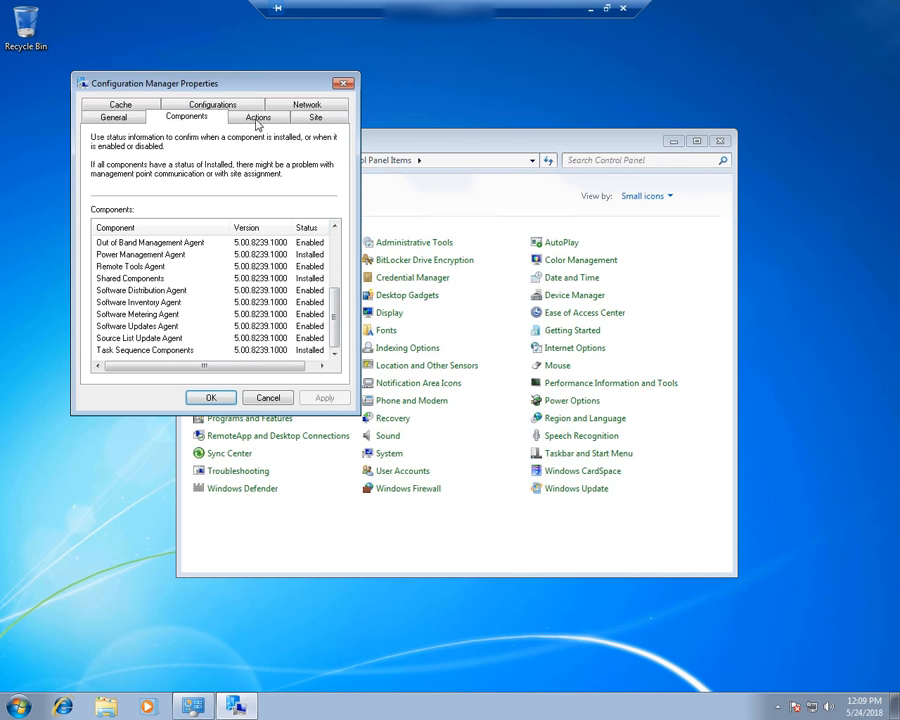
left_click(224, 618)
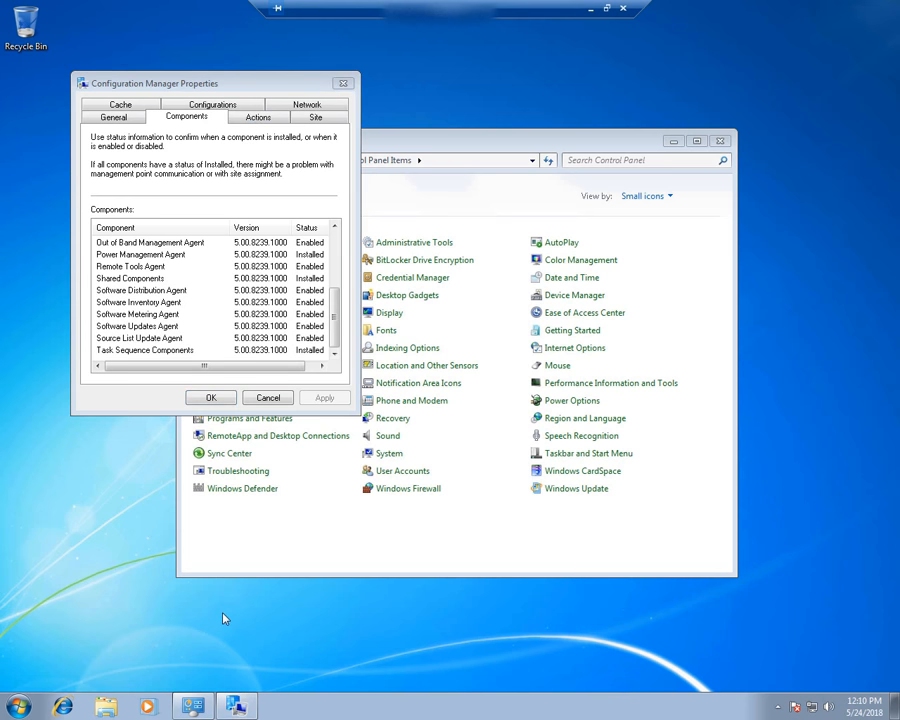
left_click(237, 705)
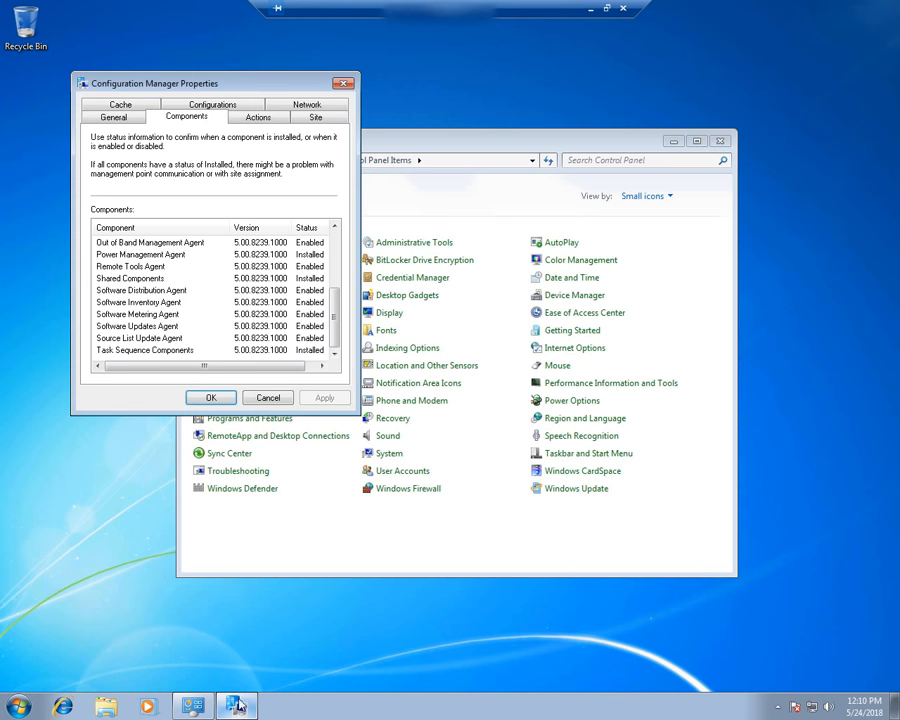
Find and open Software Center on the Windows 7 client to view the available software.
left_click(18, 706)
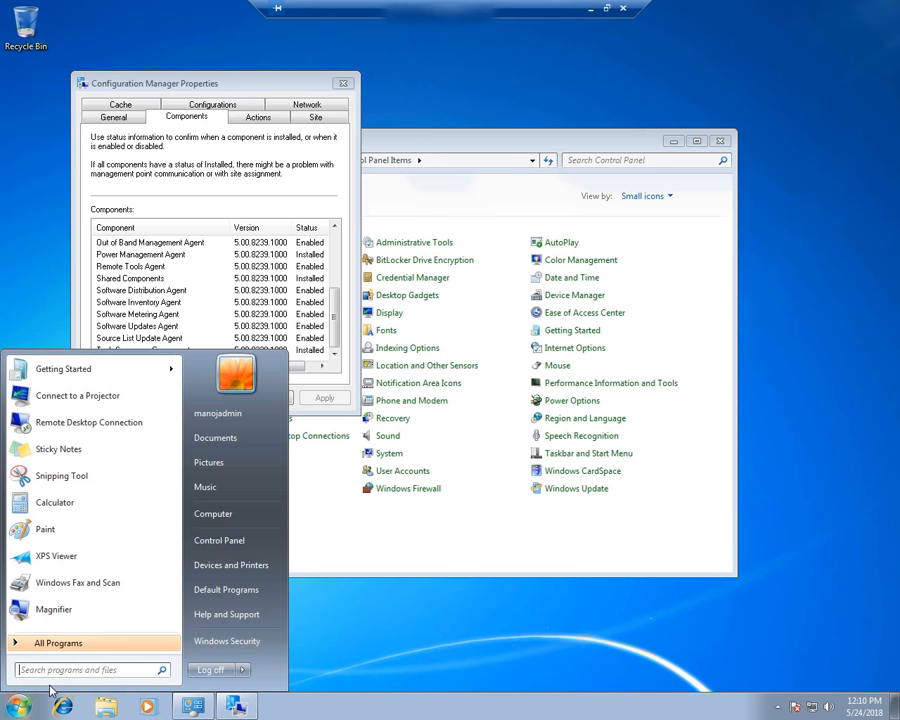
type("software")
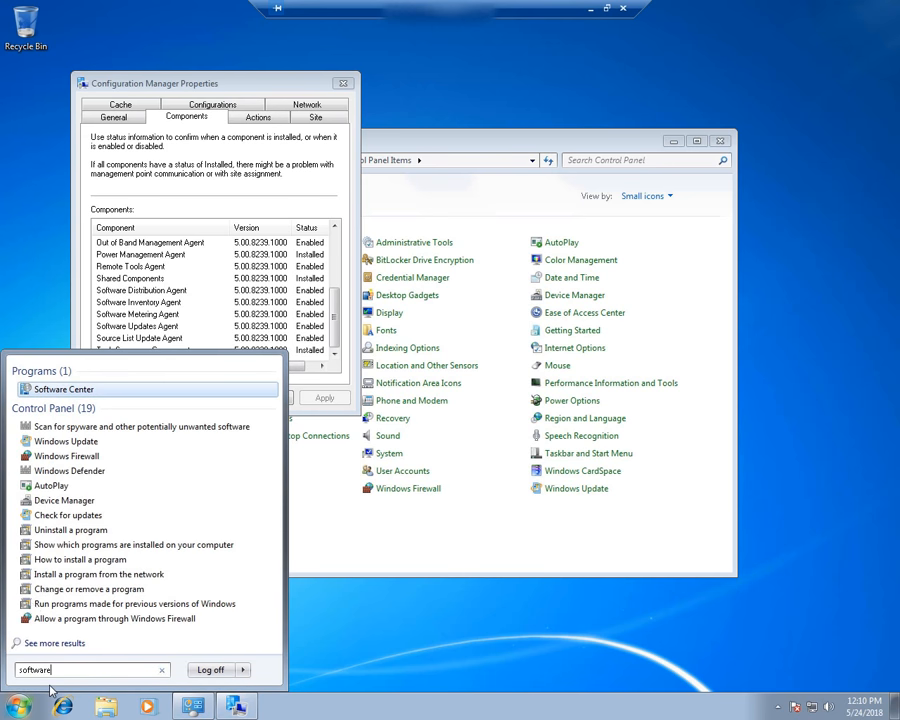
left_click(60, 390)
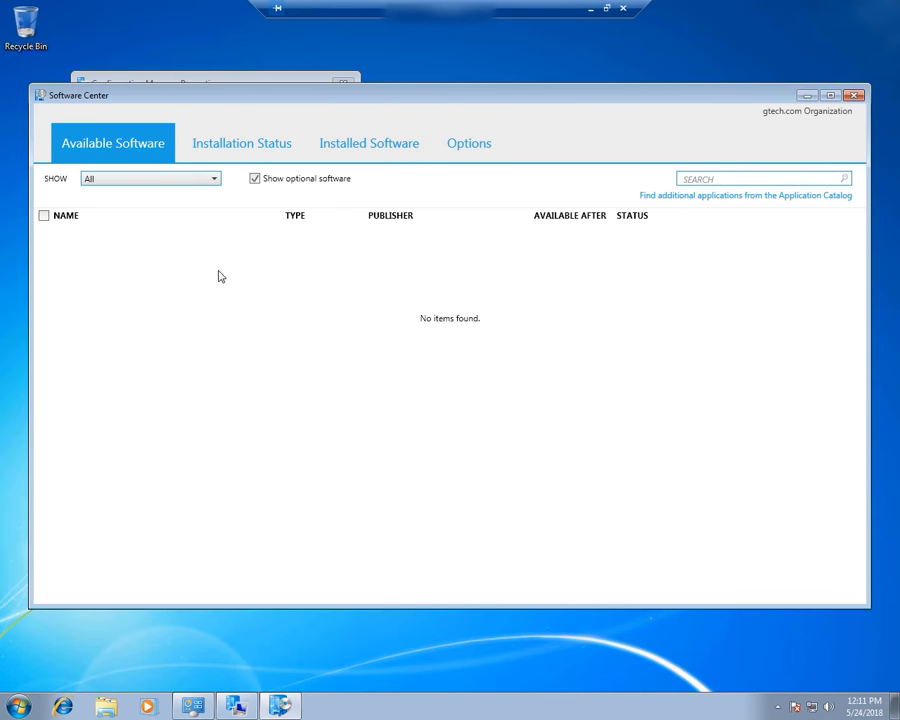
Run the Software Updates Deployment Evaluation Cycle from the Configuration Manager client properties.
left_click(215, 78)
left_click(206, 269)
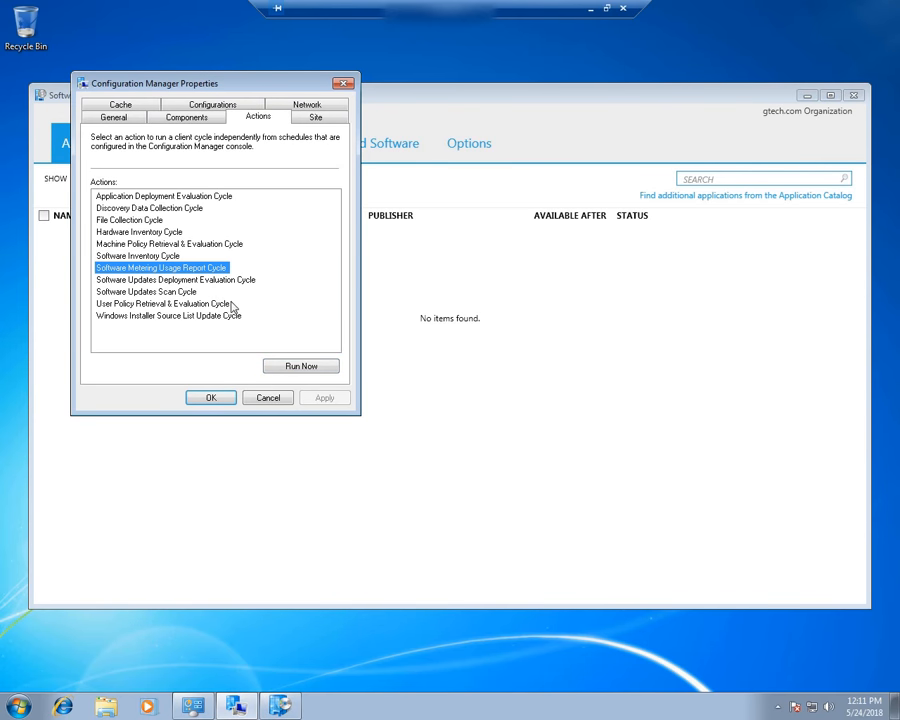
left_click(220, 281)
left_click(291, 368)
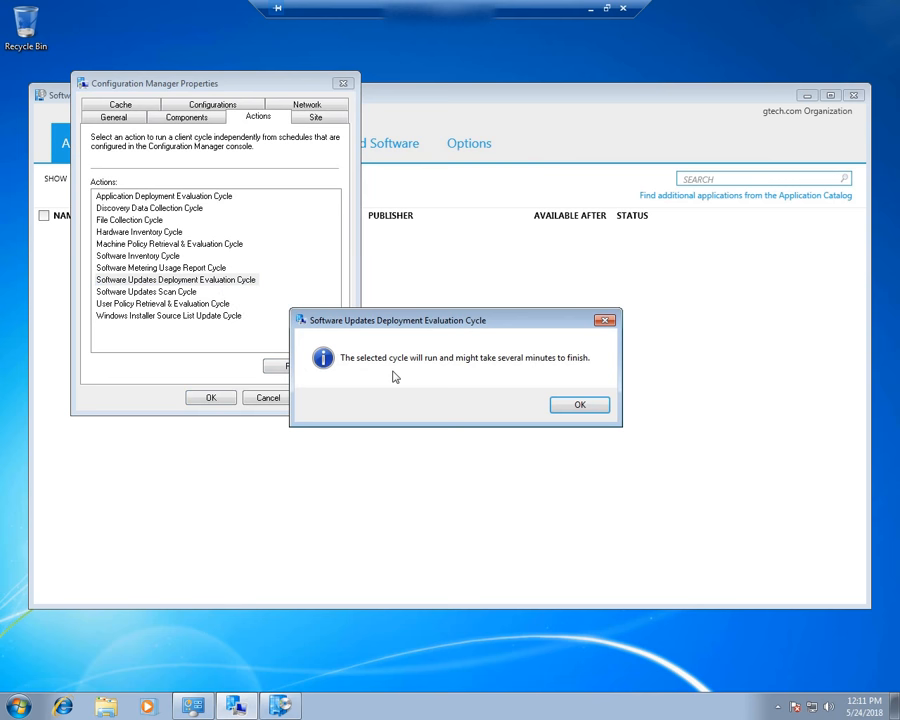
left_click(565, 404)
Run the Software Updates Scan Cycle on the client.
left_click(173, 292)
left_click(303, 367)
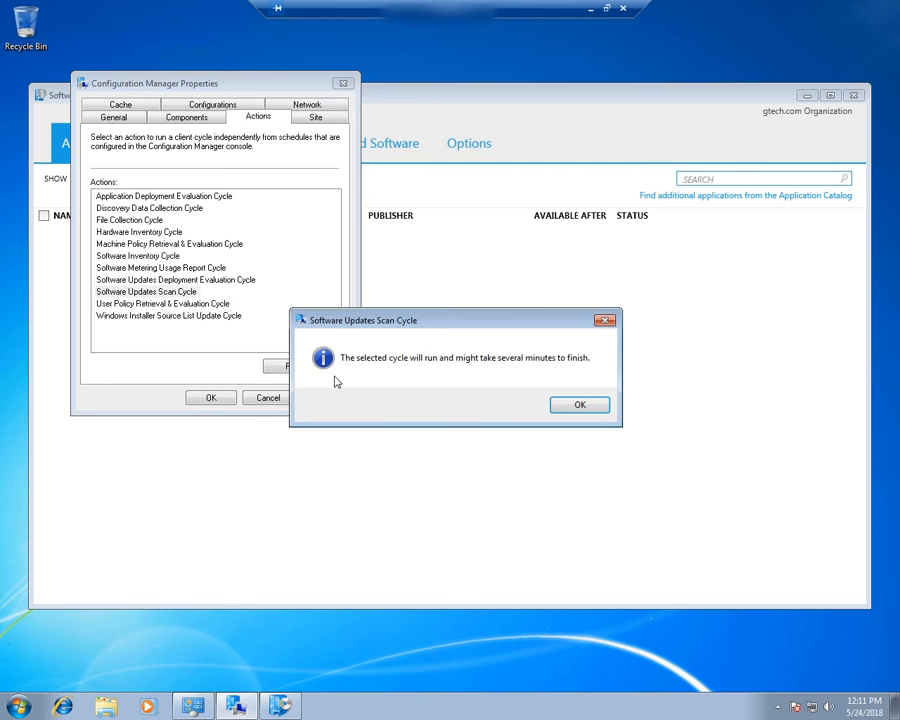
left_click(565, 405)
Run the User Policy Retrieval & Evaluation Cycle on the client and close the Configuration Manager properties.
left_click(200, 304)
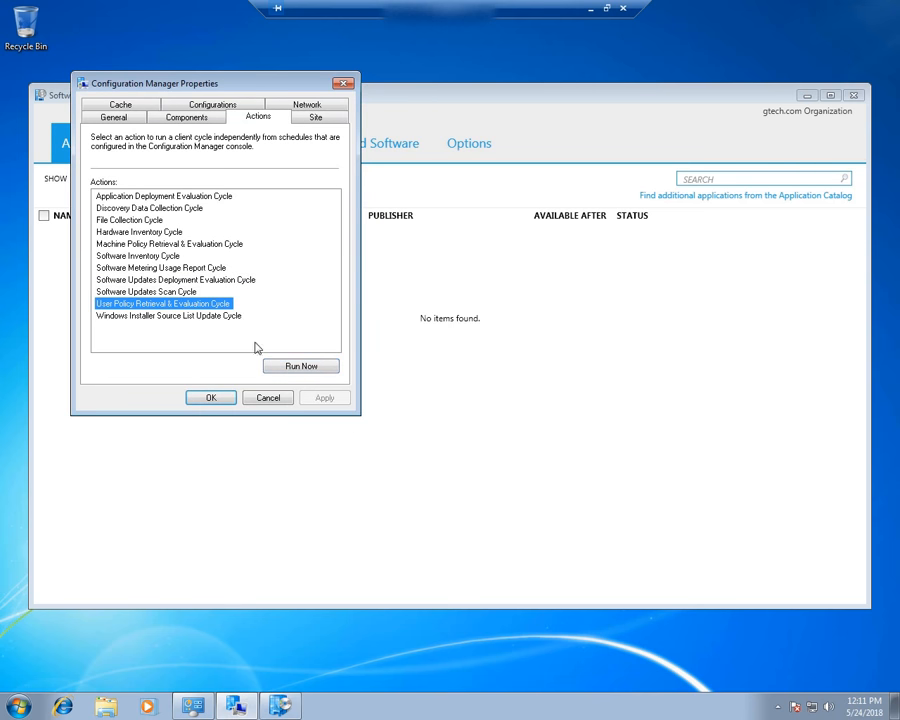
left_click(301, 366)
left_click(565, 405)
left_click(211, 398)
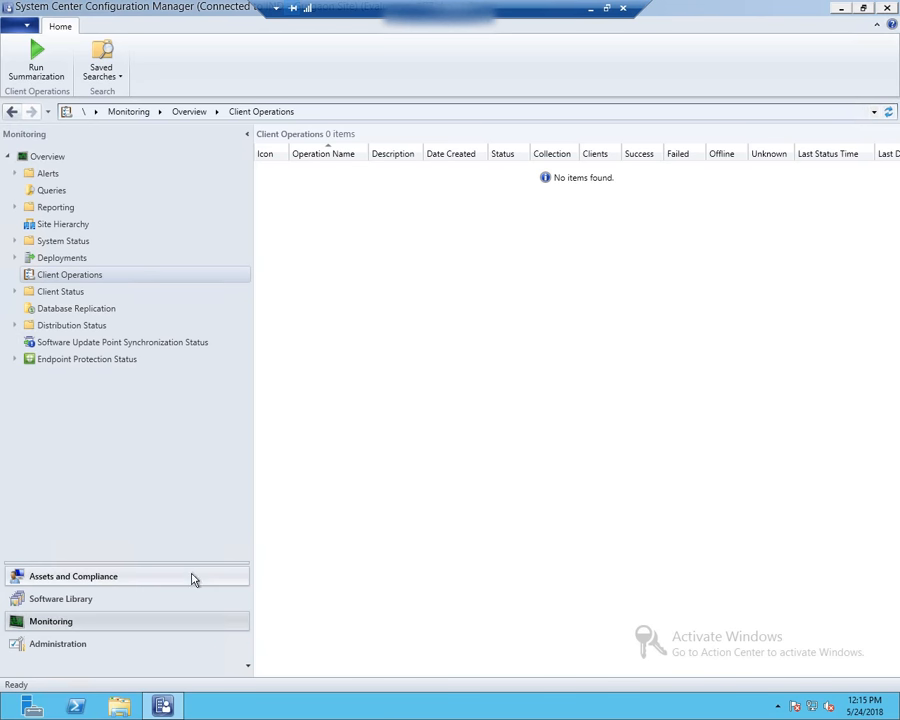
Back in the Configuration Manager console, check the content distribution status of the Windows 7 Updates package, adjusting the list columns for reading.
left_click(66, 620)
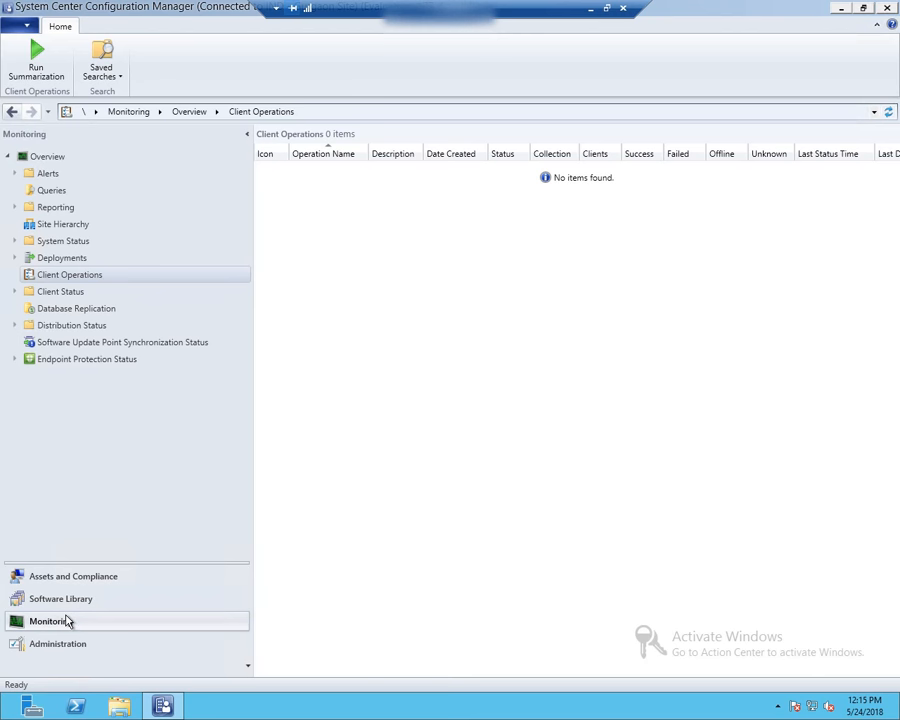
left_click(68, 341)
left_click(68, 330)
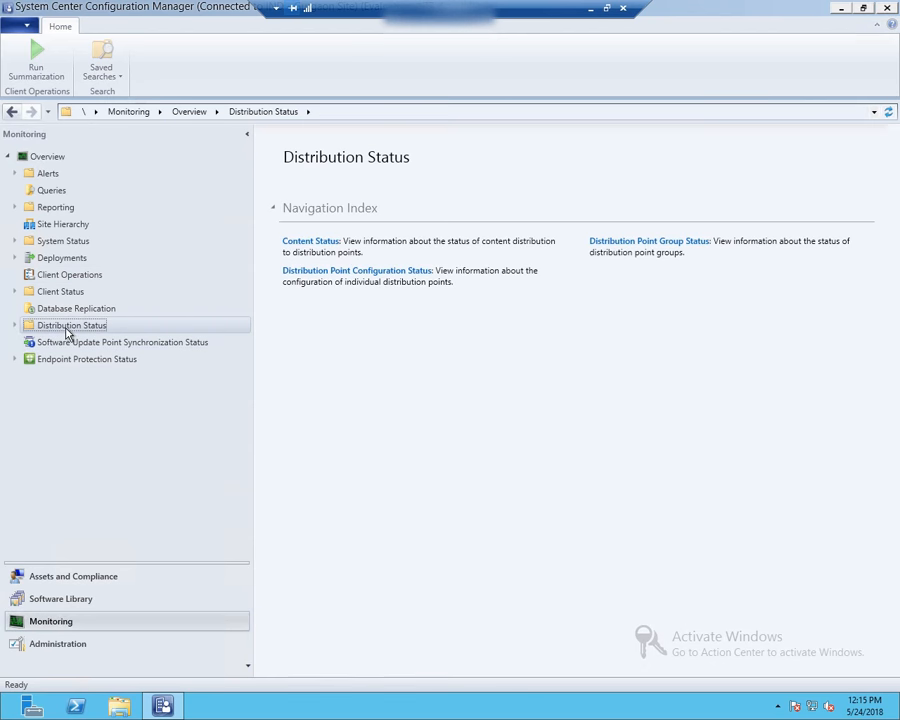
left_click(72, 344)
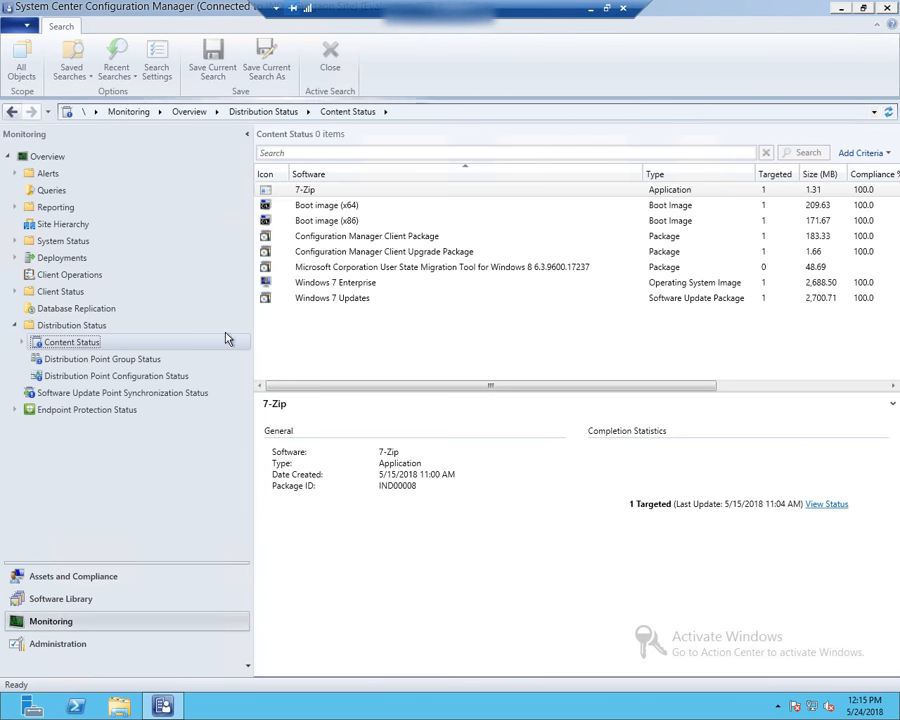
left_click(333, 298)
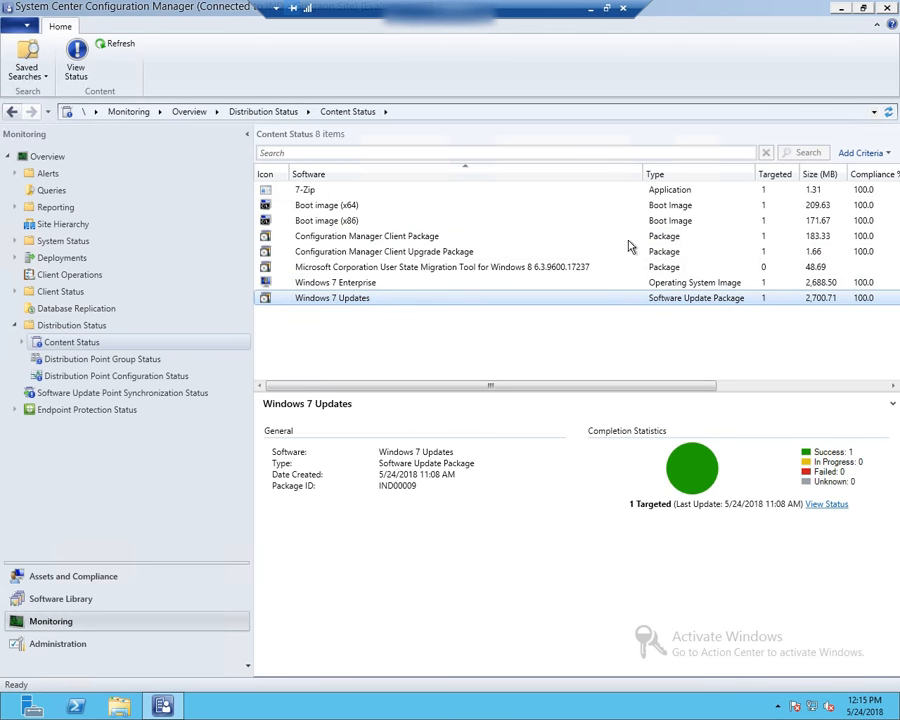
left_click_drag(643, 175, 619, 183)
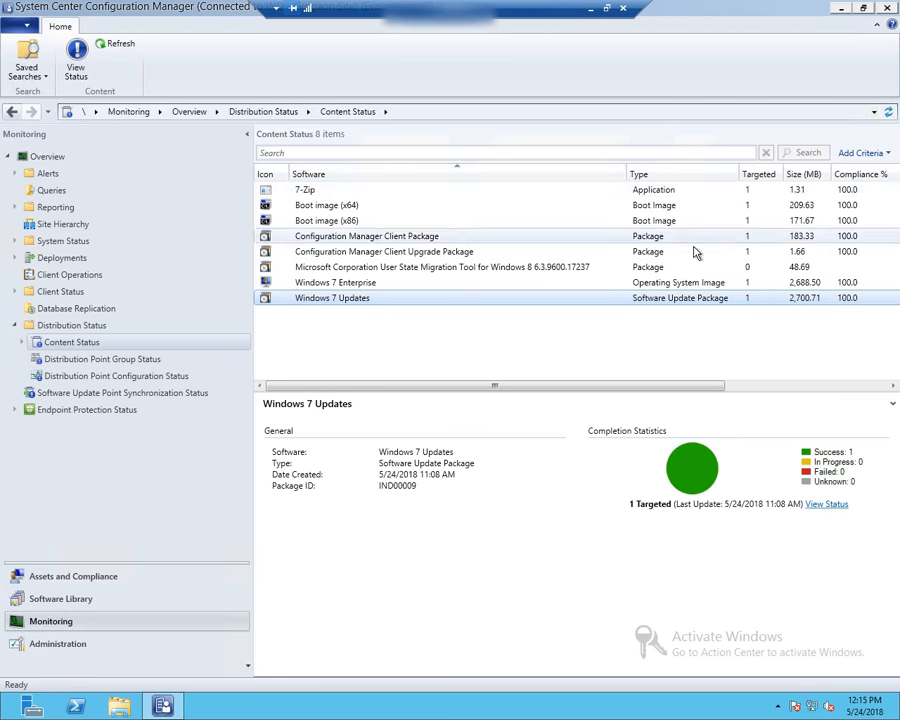
left_click_drag(739, 175, 776, 177)
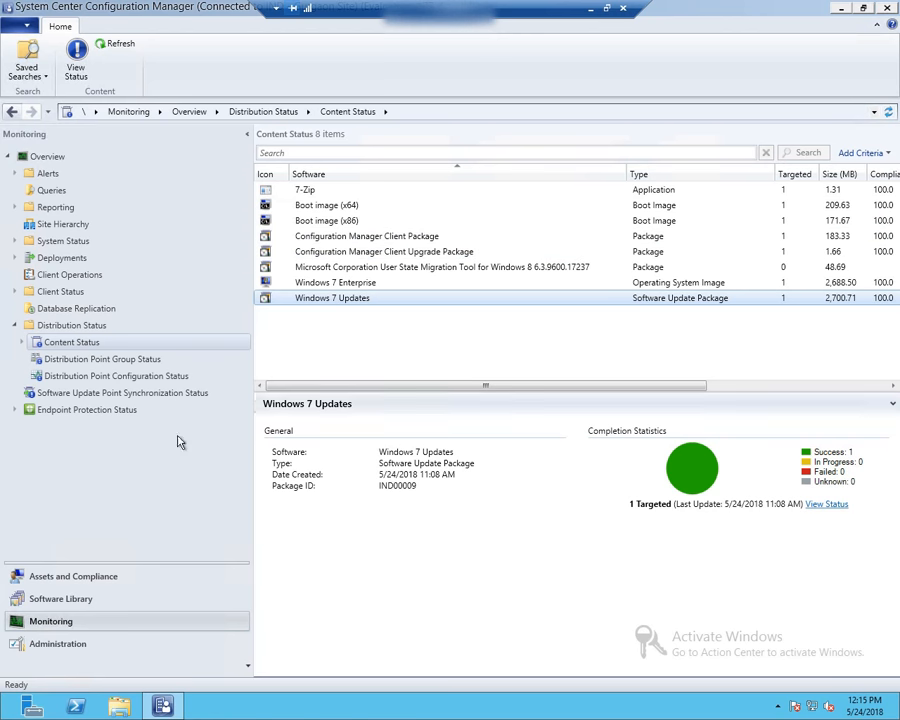
Check the distribution point group status and the detailed configuration status messages of distribution point SCCMPRDV1.GTECH.COM, enlarging the details area.
left_click(81, 363)
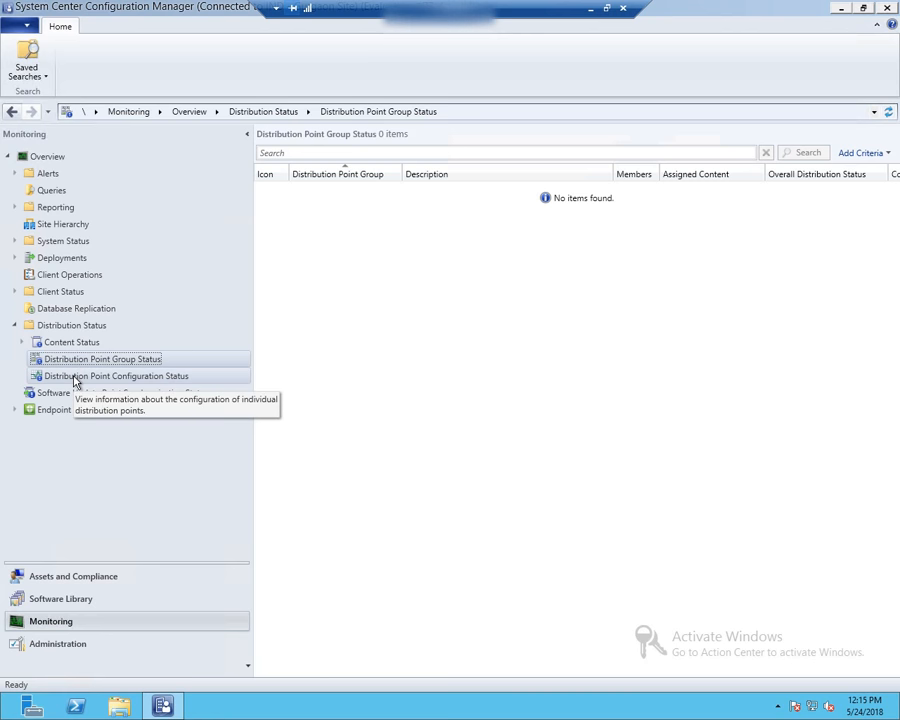
left_click(74, 378)
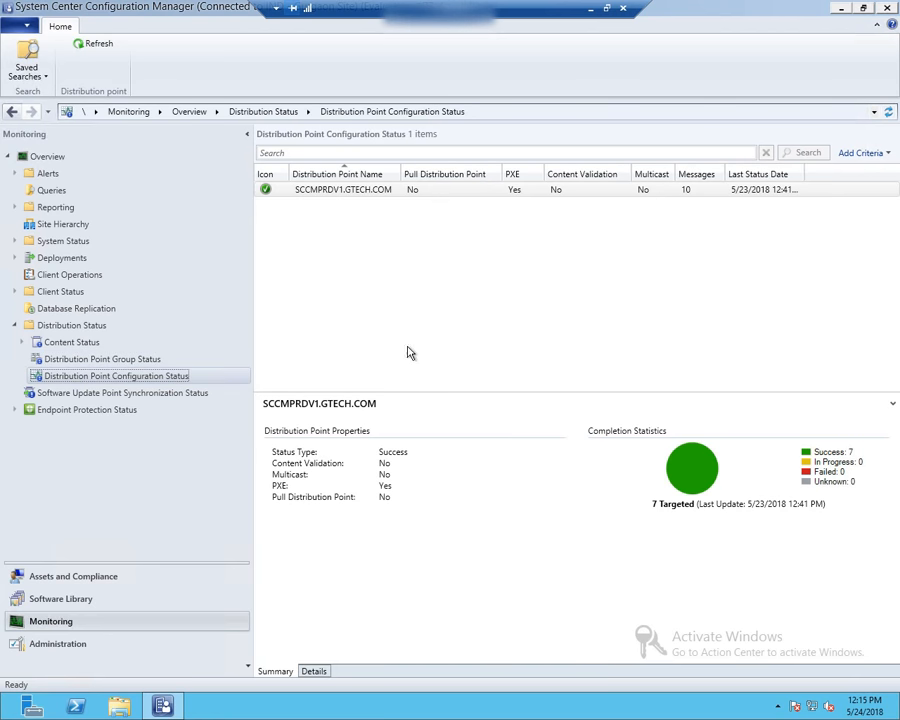
left_click(314, 670)
left_click_drag(417, 392, 424, 345)
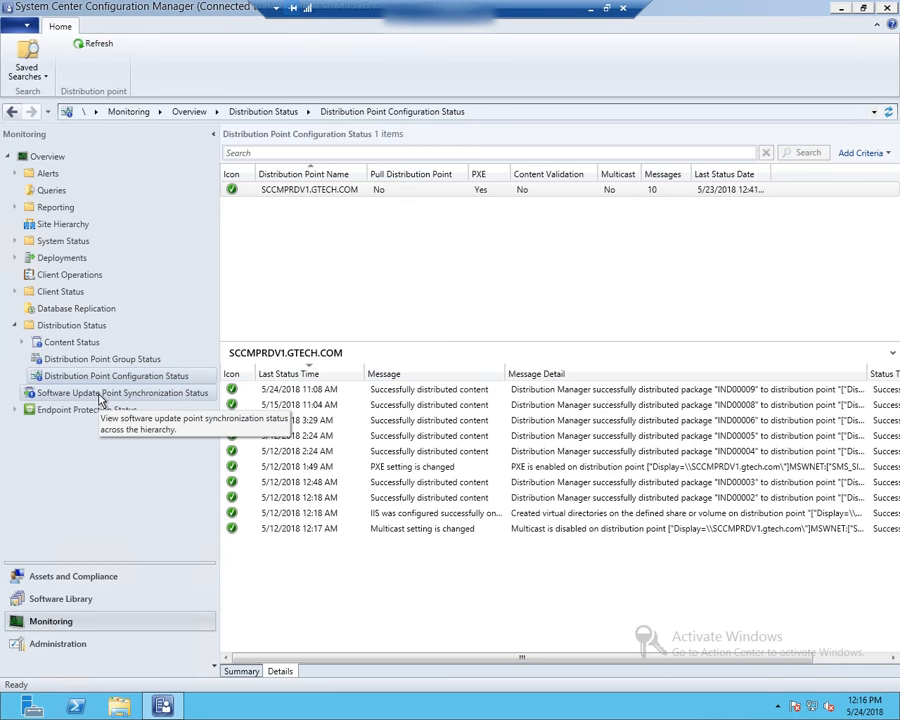
Check the software update point synchronization status and collapse the Distribution Status node.
left_click(100, 399)
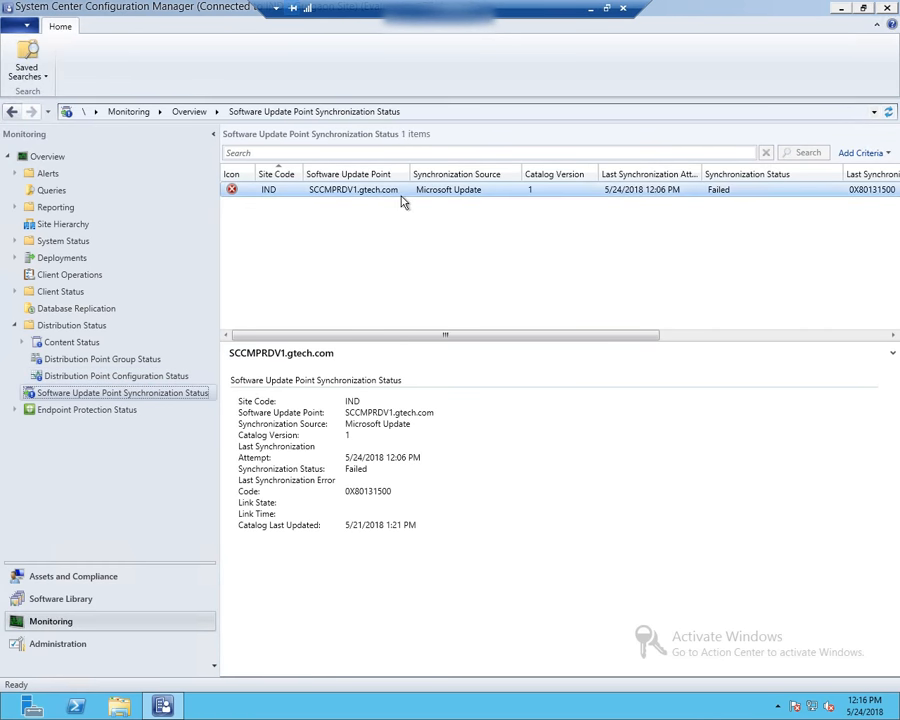
left_click(481, 241)
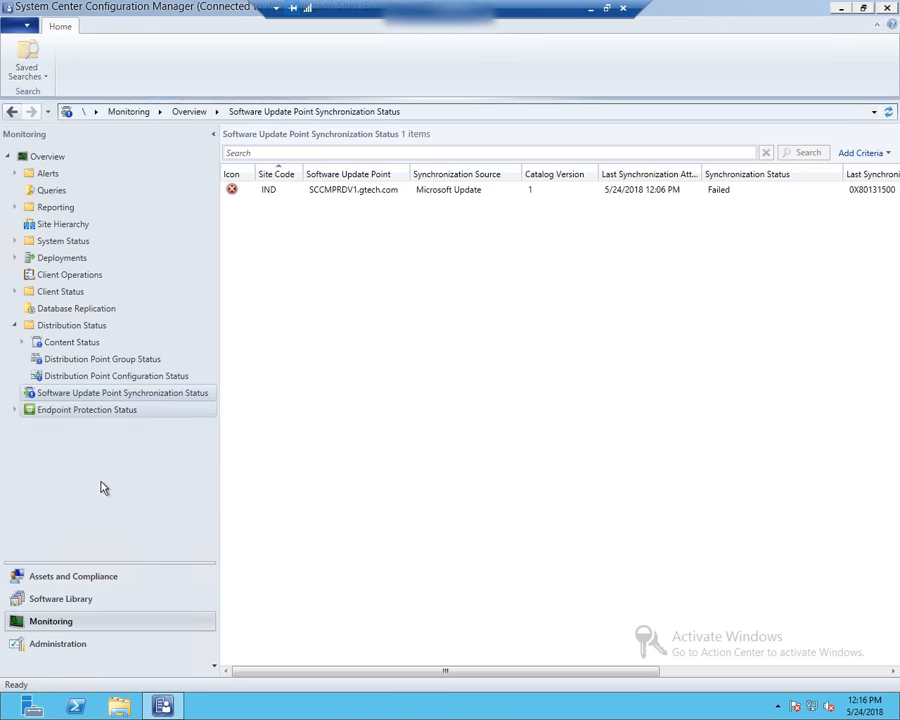
left_click(22, 343)
left_click(14, 325)
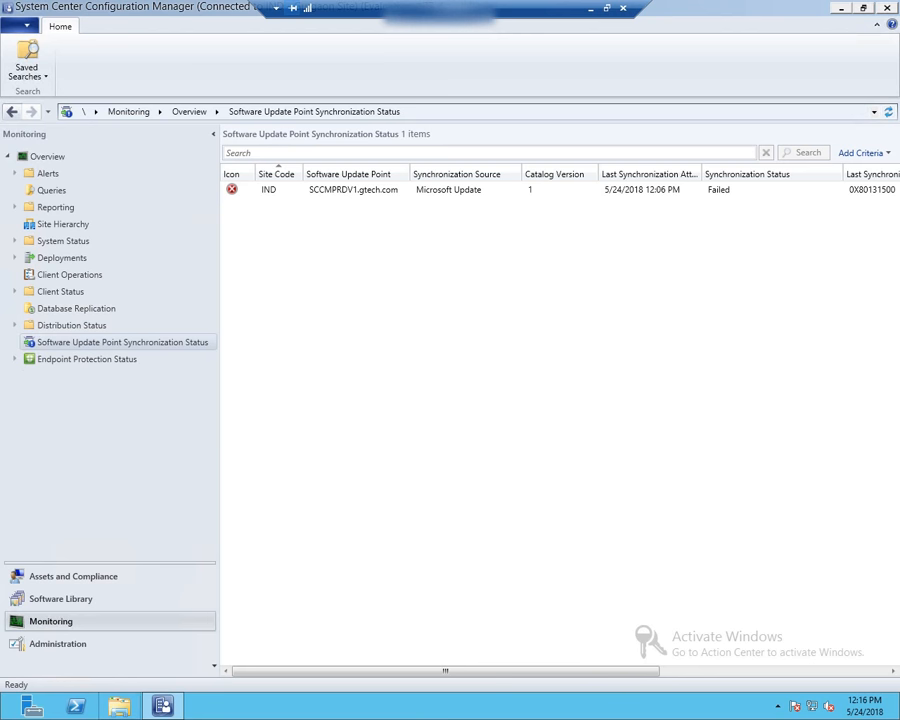
In File Explorer, open the Logs folder under C:\Program Files\Microsoft Configuration Manager.
left_click(119, 706)
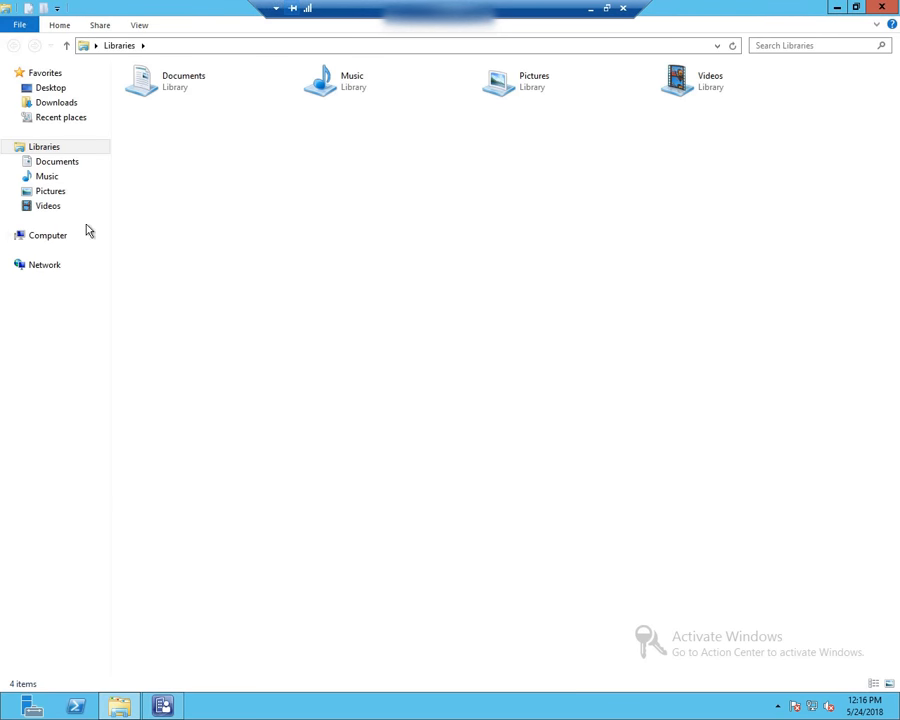
left_click(93, 234)
left_click(185, 115)
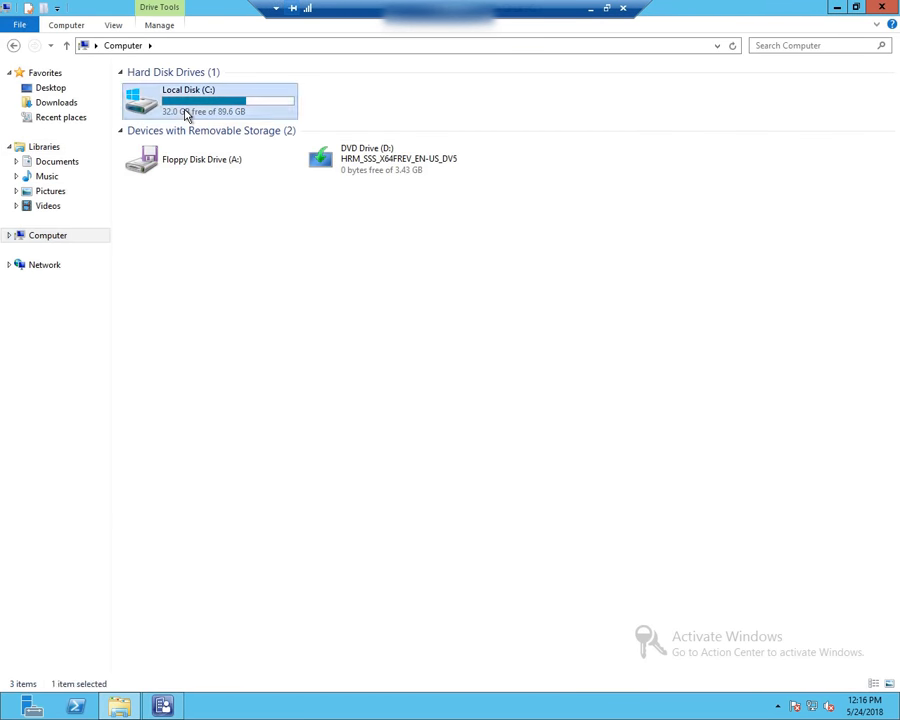
double_click(185, 115)
double_click(191, 118)
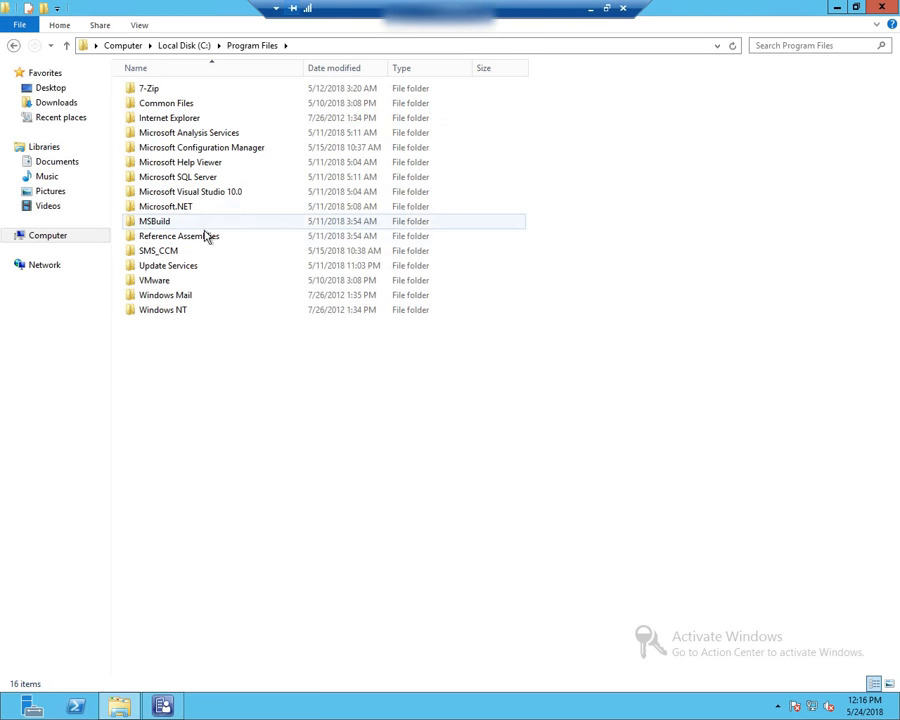
double_click(220, 149)
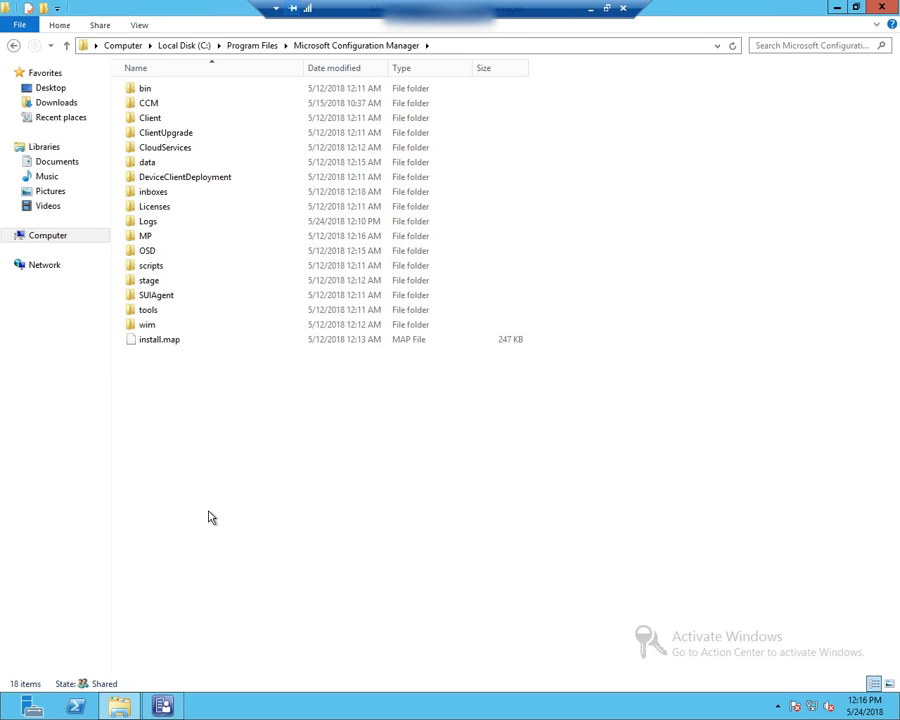
type("tlo")
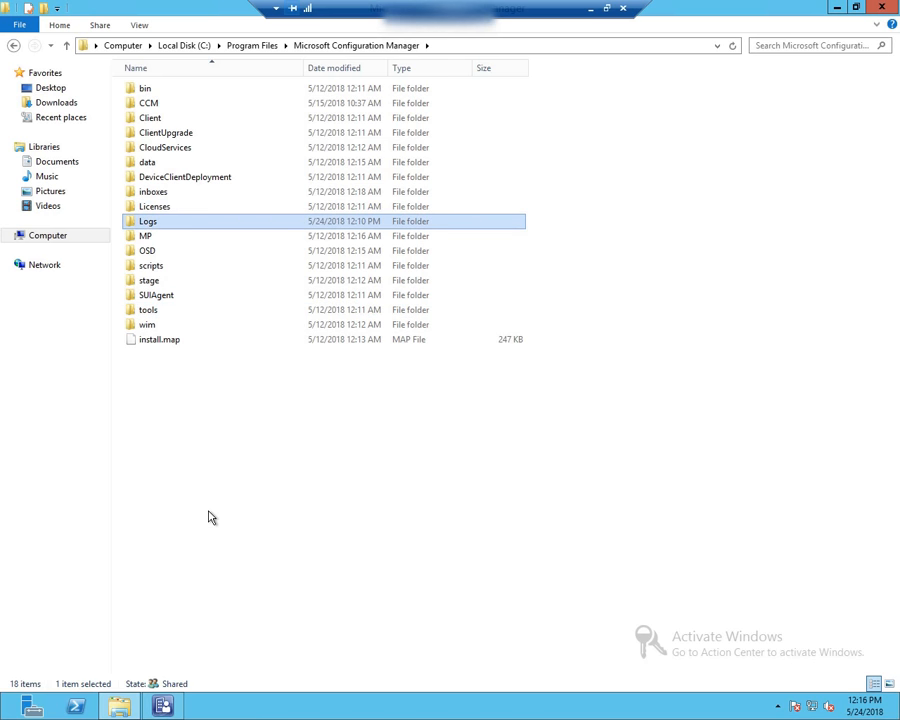
key("Return")
Find the wsyncmgr LO_ file in the Logs folder and open it in the trace log tool.
left_click(197, 594)
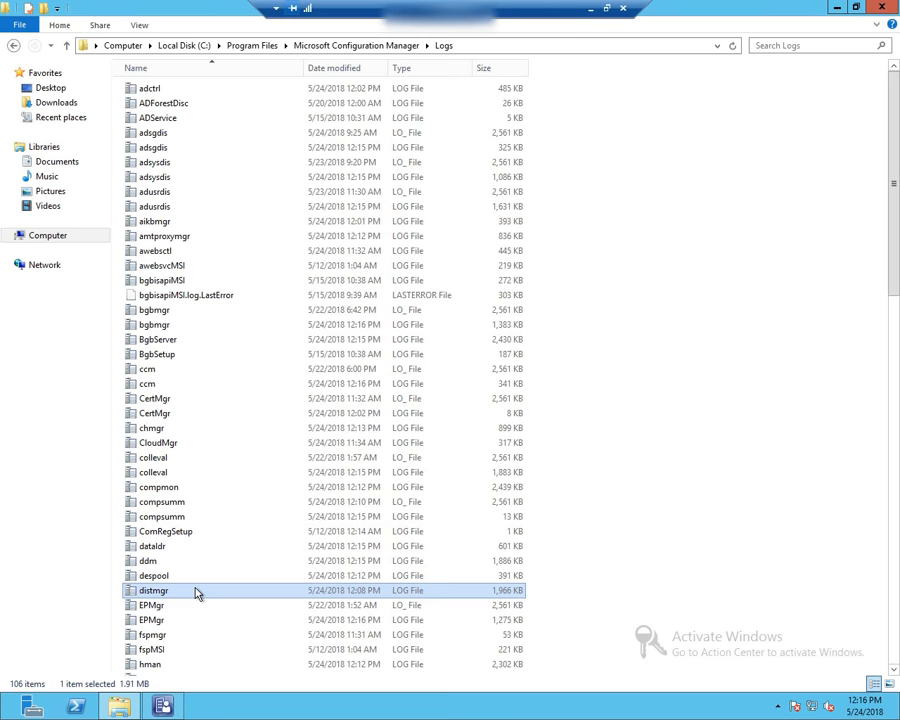
type("wsy")
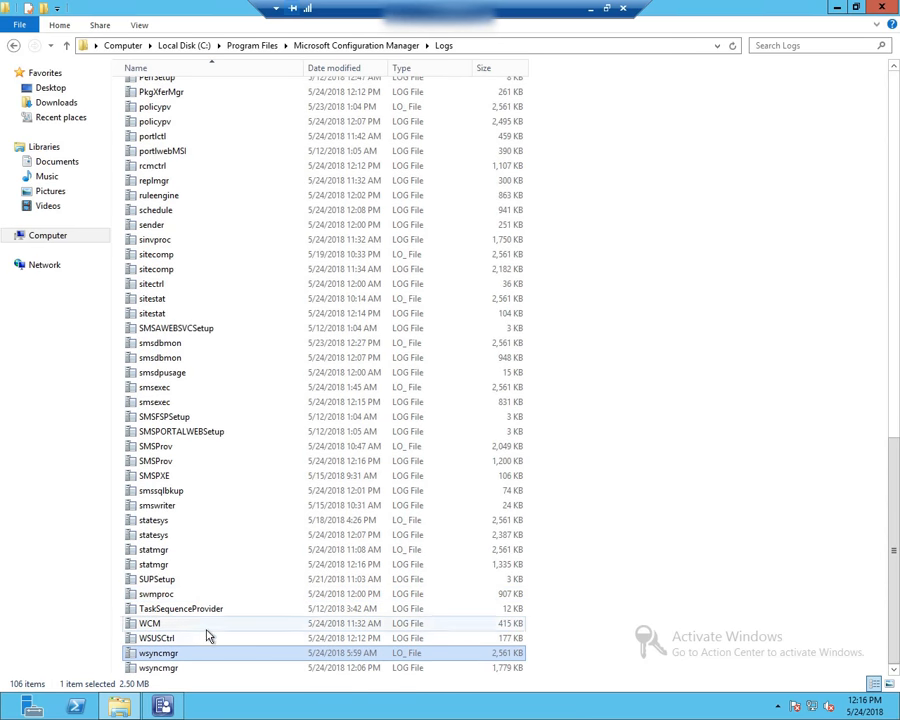
right_click(196, 652)
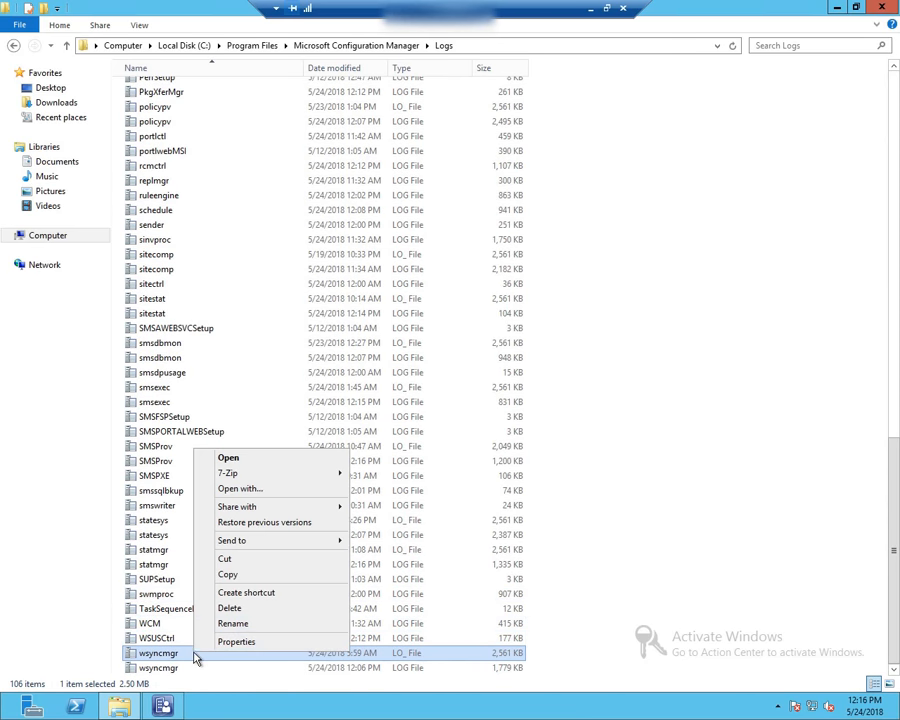
left_click(249, 458)
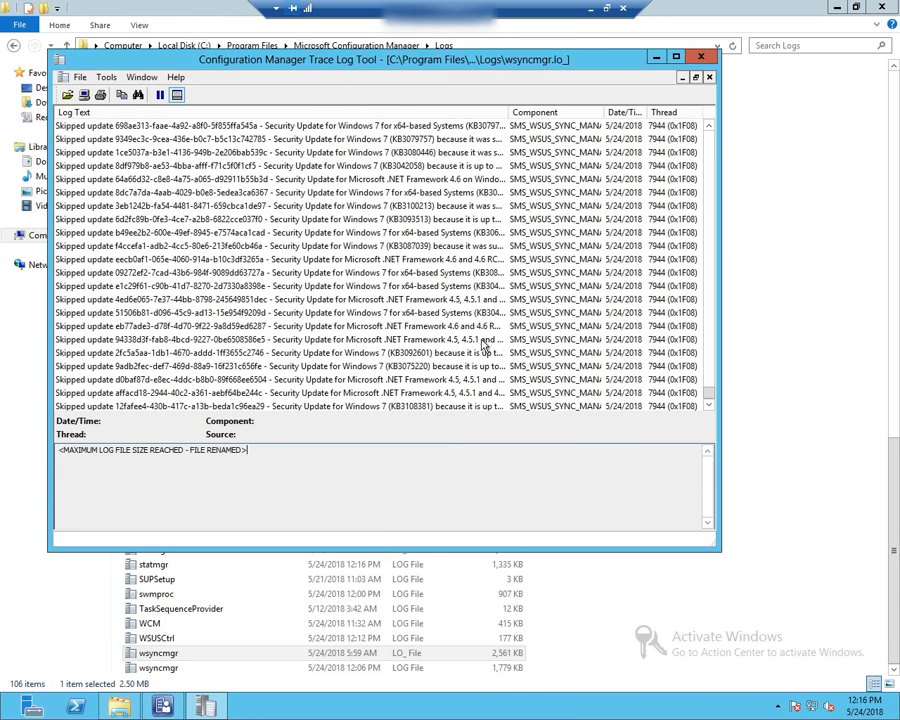
Examine the last security update entries in wsyncmgr.lo_ and close the log.
left_click(412, 327)
scroll(412, 327, "down", 3)
left_click(168, 166)
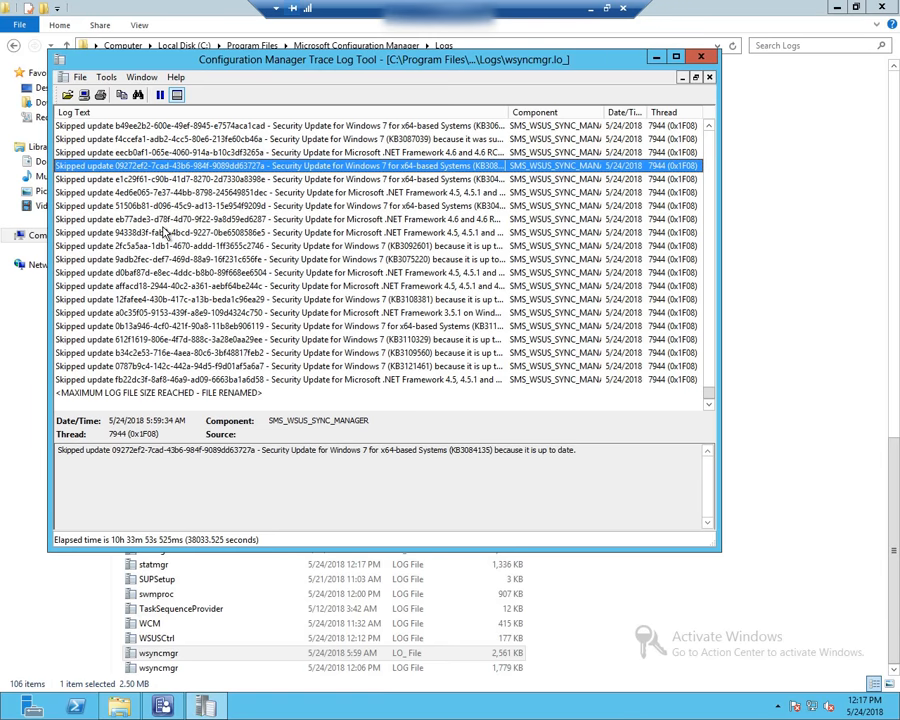
left_click(236, 206)
left_click(229, 246)
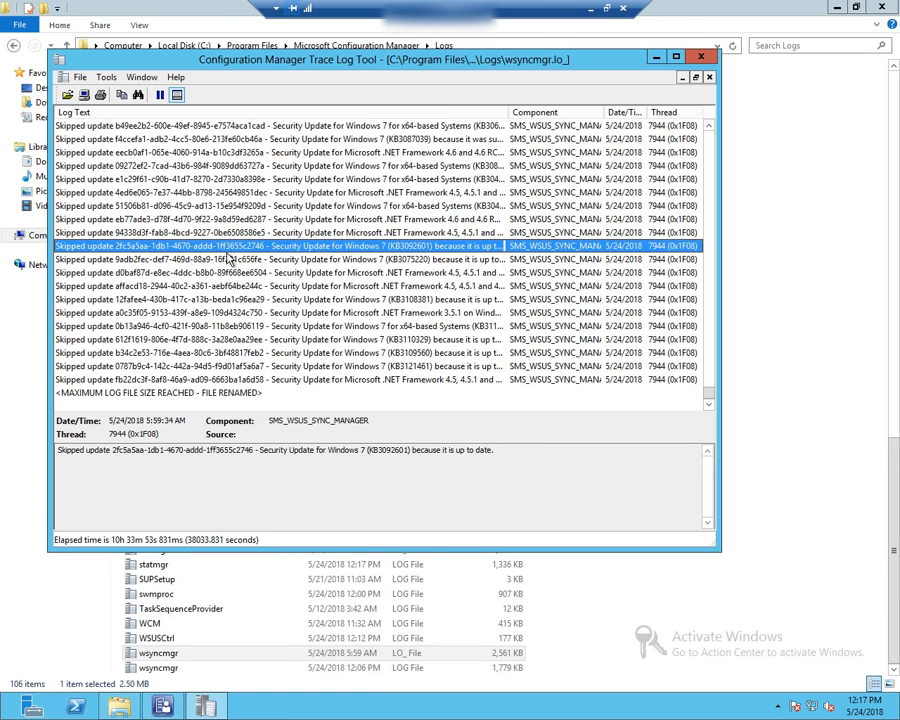
left_click(229, 298)
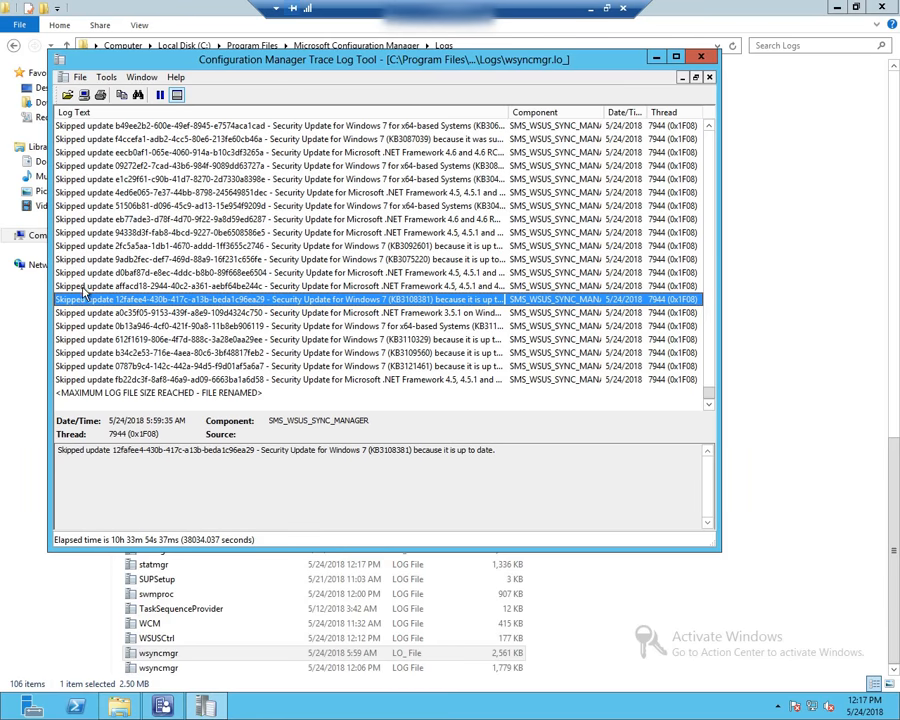
left_click(84, 340)
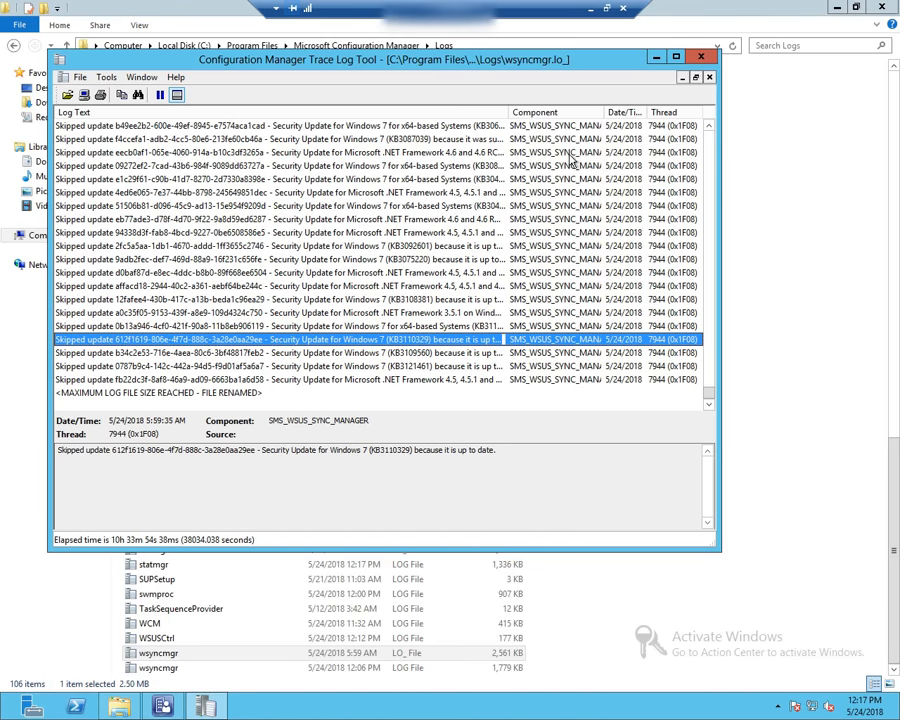
left_click(700, 56)
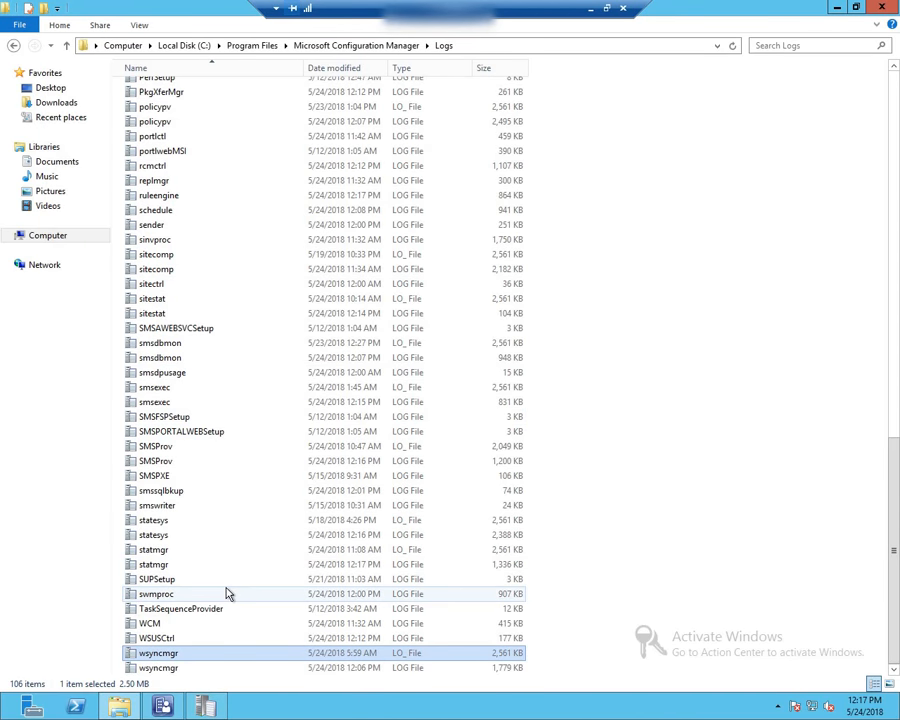
Open the WCM log and examine its upstream server setting and most recent WSUS server connection entries.
right_click(166, 628)
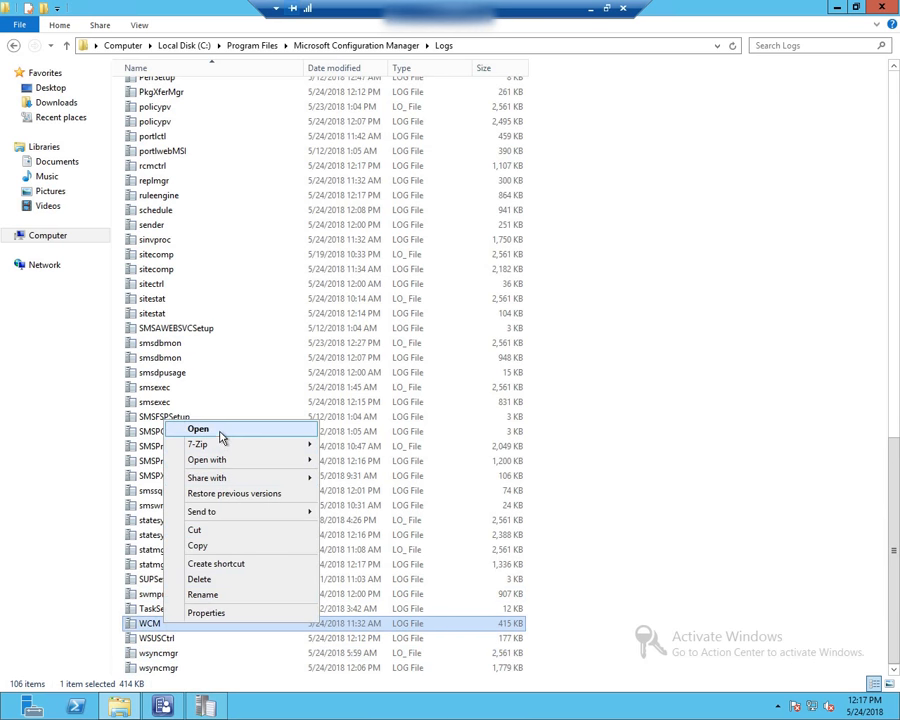
left_click(221, 434)
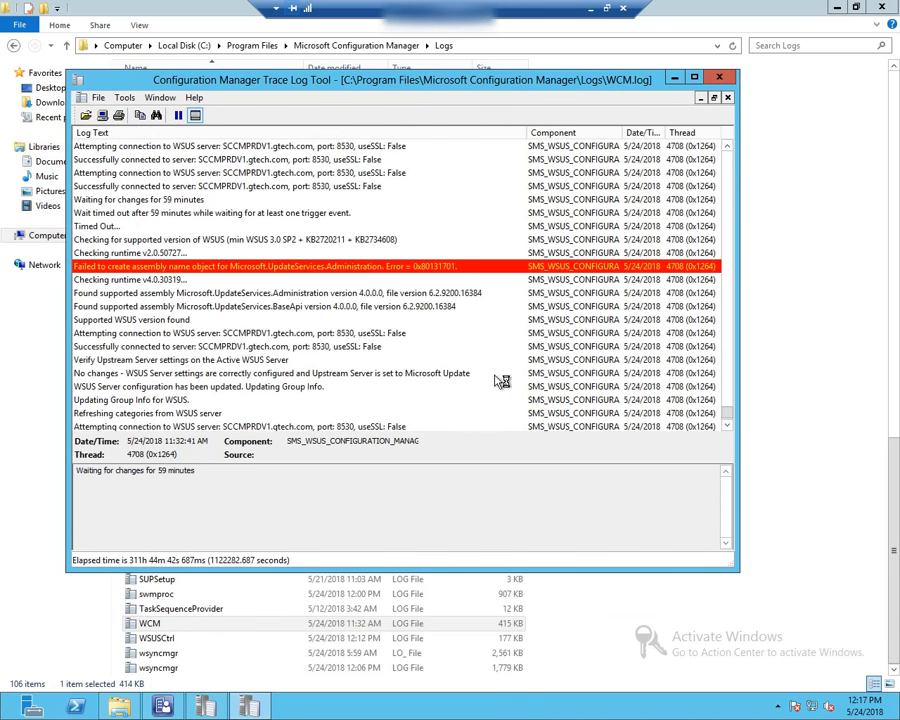
left_click(489, 373)
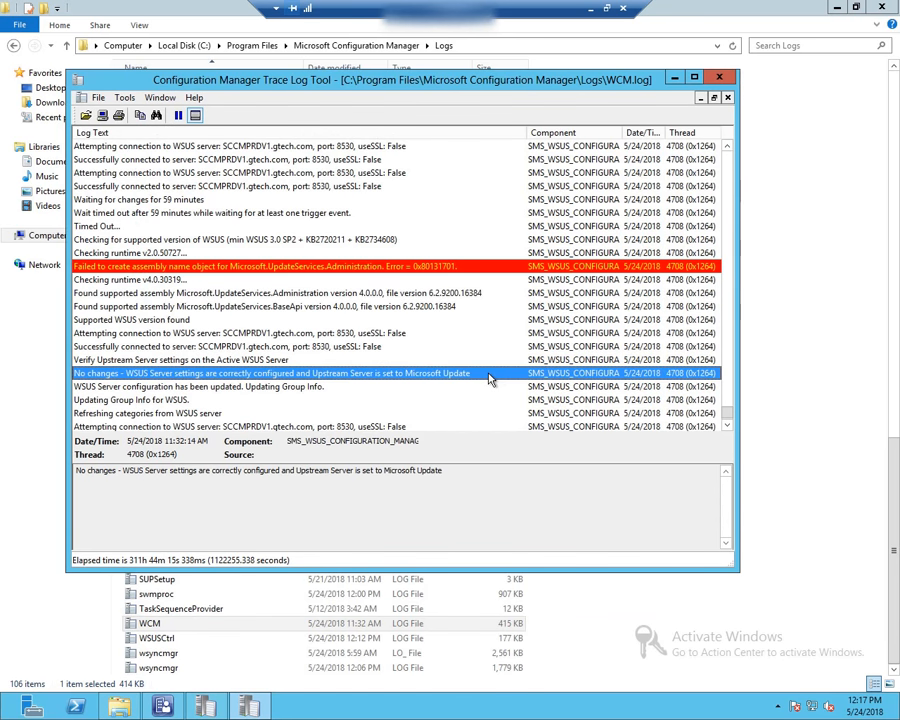
scroll(489, 375, "down", 3)
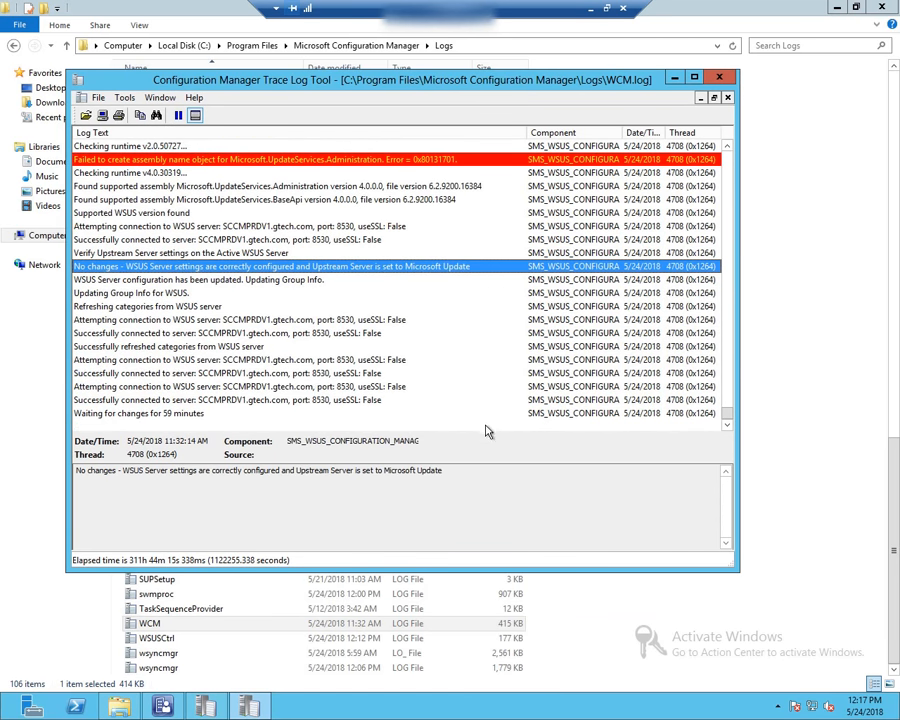
left_click(101, 401)
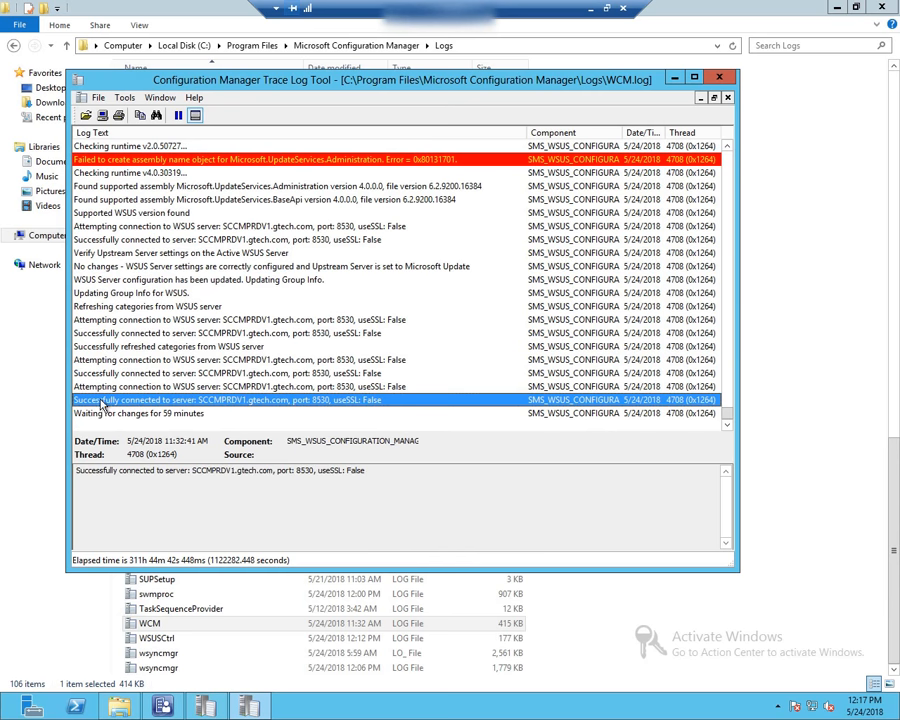
left_click(178, 414)
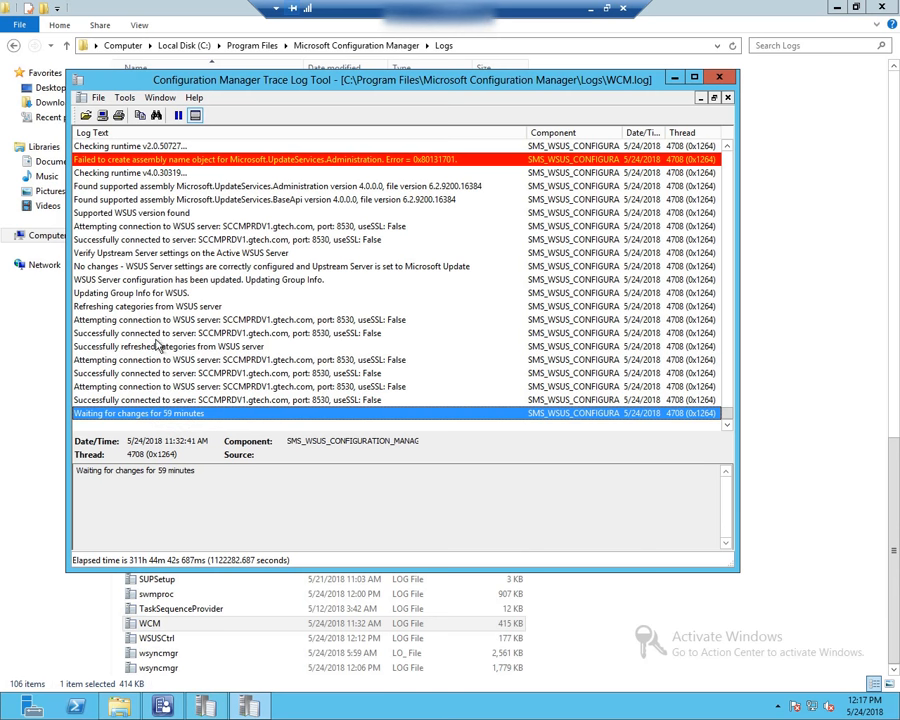
Review the category refresh and subsequent WSUS connection entries in WCM.log, and minimize the log window.
left_click(185, 308)
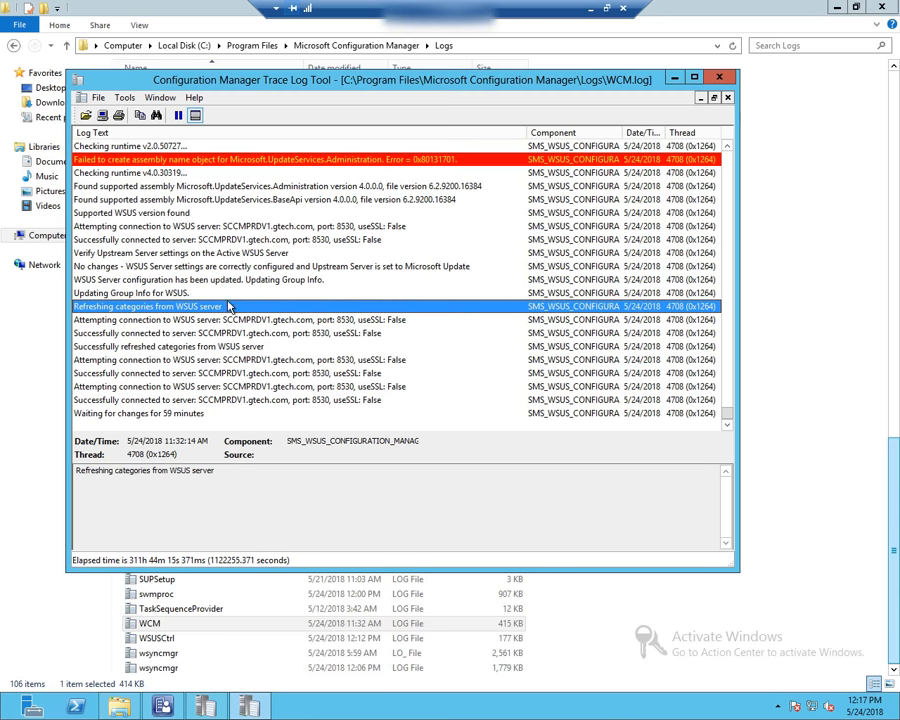
left_click(240, 332)
left_click(232, 386)
left_click(203, 414)
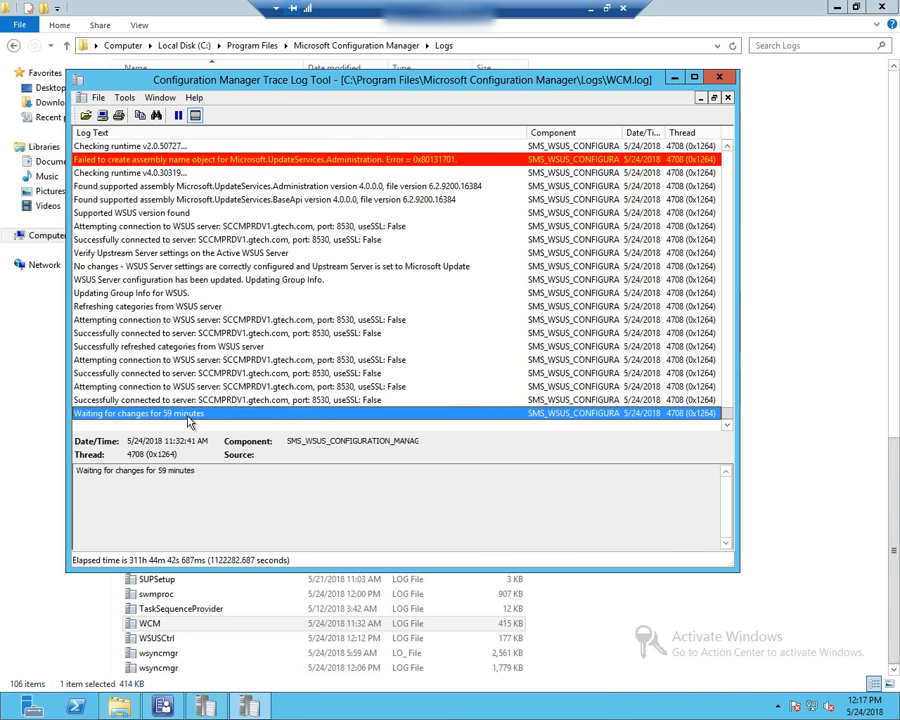
left_click(260, 401)
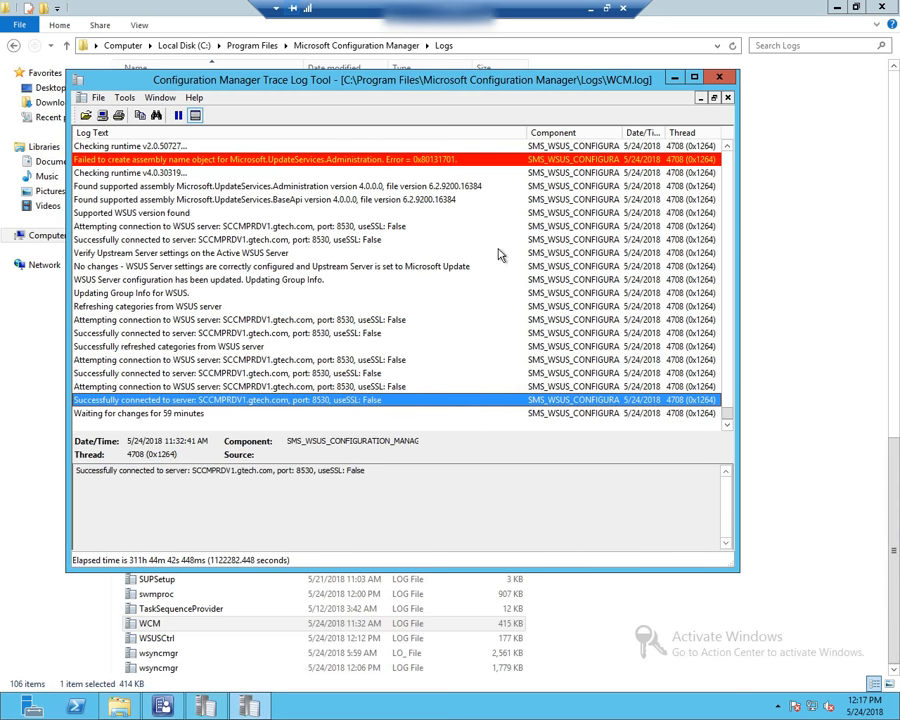
left_click(676, 78)
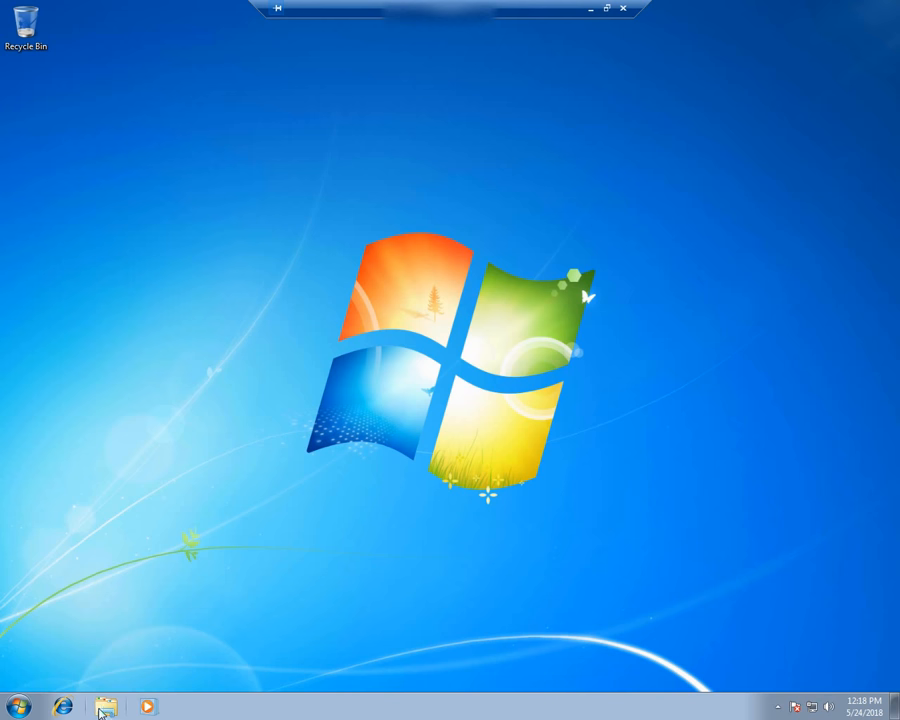
On the Windows 7 client, open Computer in Windows Explorer and check the free space on Local Disk (C:).
left_click(100, 710)
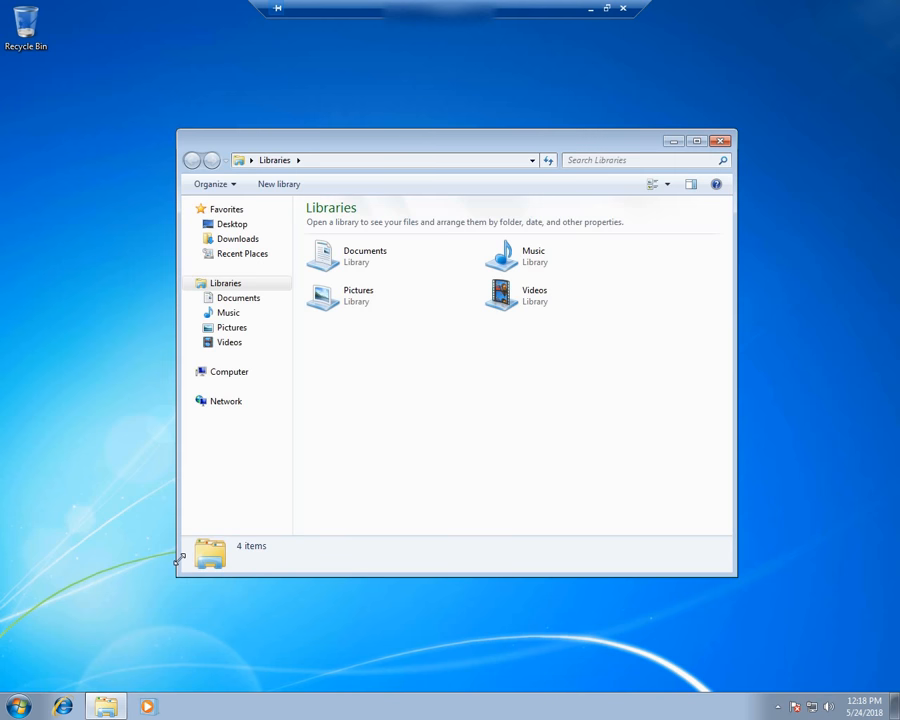
left_click(229, 373)
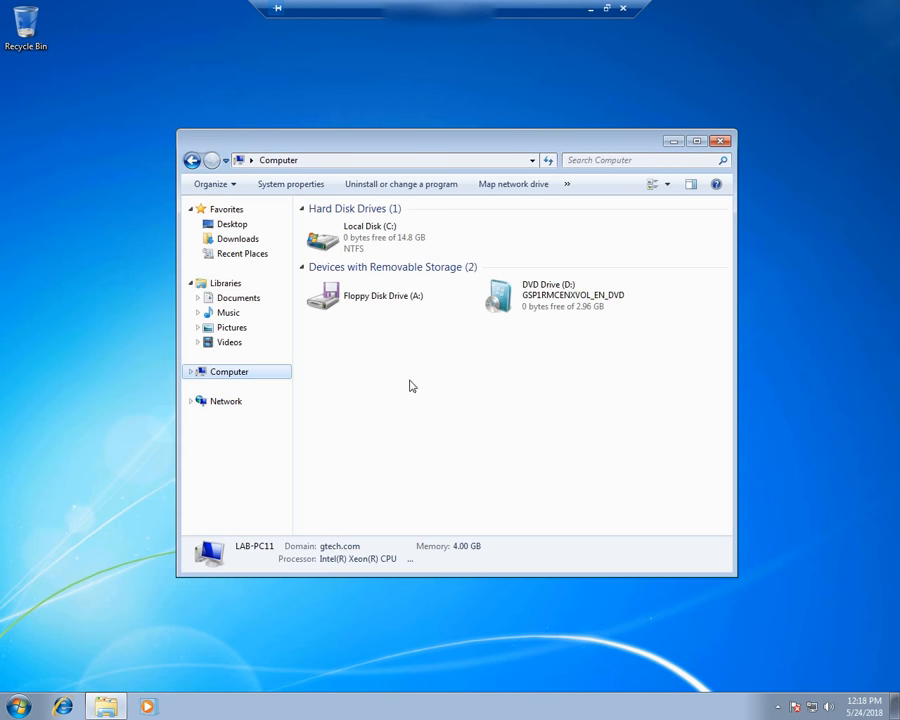
left_click(350, 246)
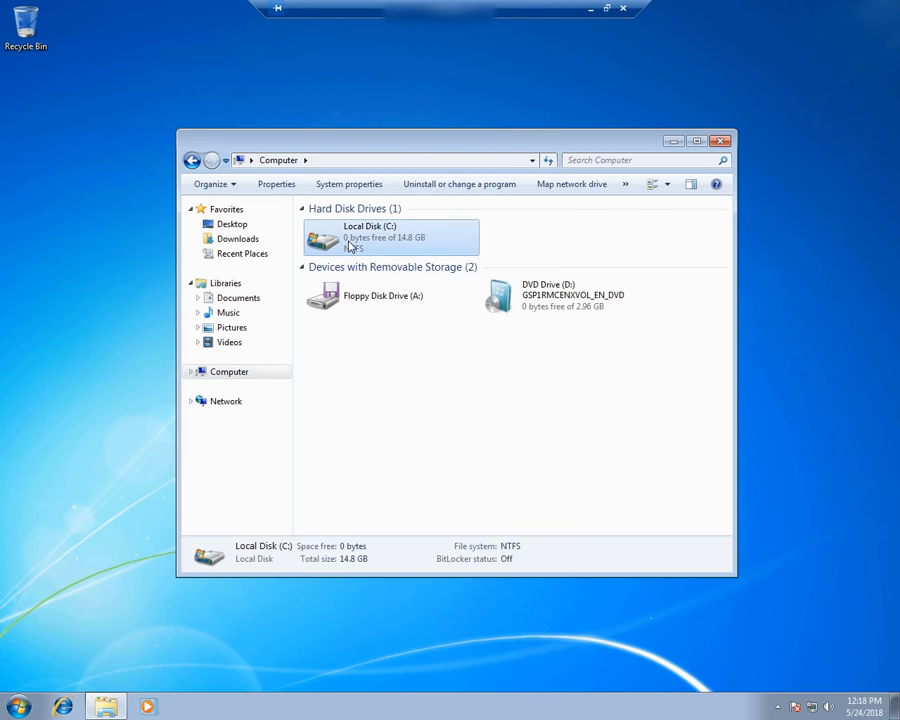
left_click(455, 405)
mouse_move(365, 248)
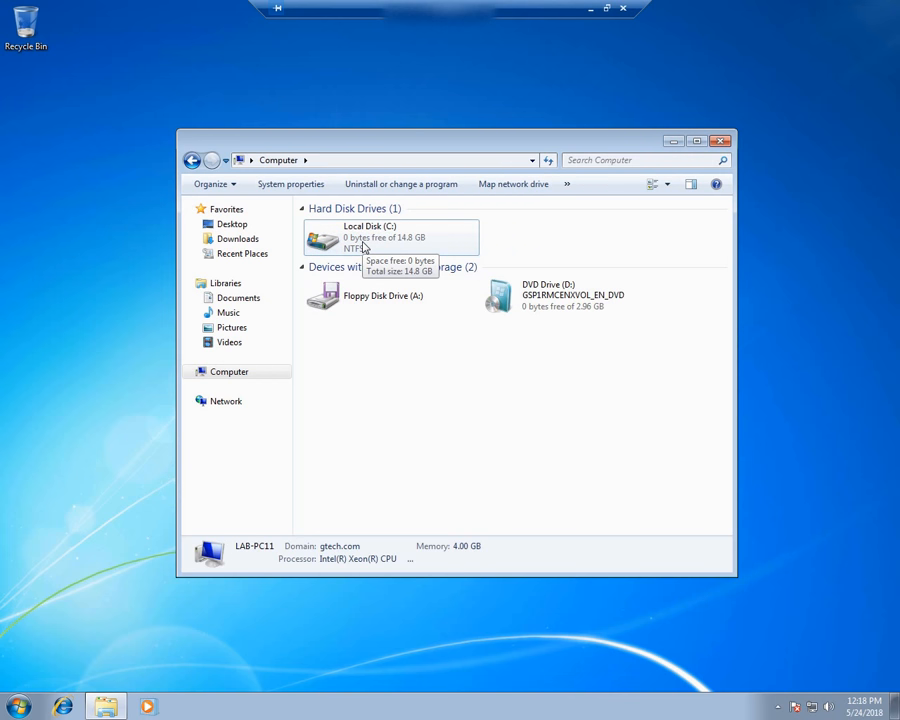
left_click_drag(363, 148, 271, 125)
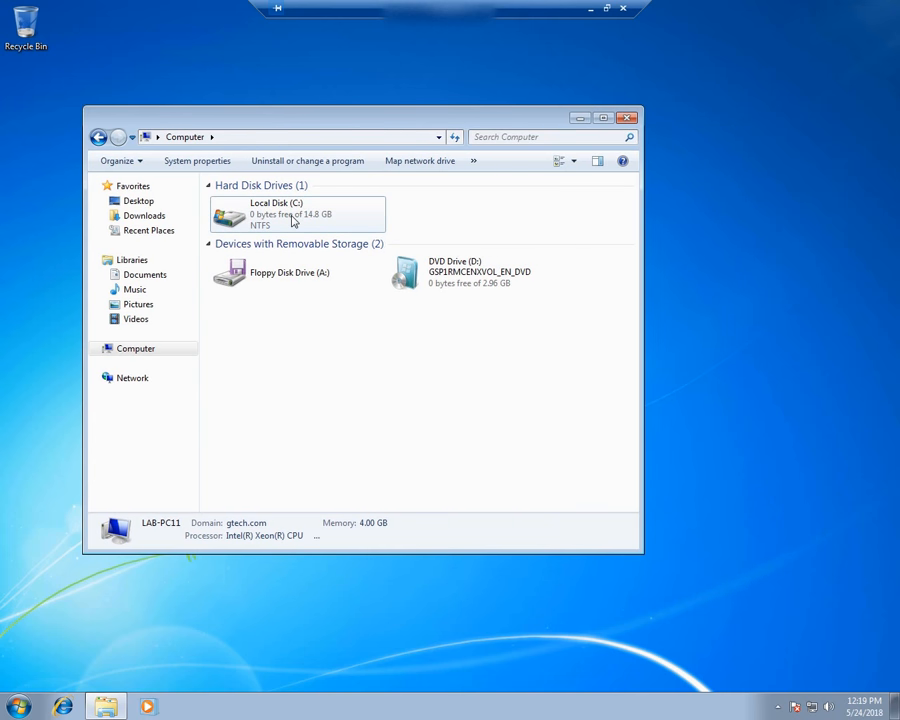
Switch to the vSphere Client and set LAB-PC11's Hard disk 1 provisioned size to 20 GB.
mouse_move(297, 223)
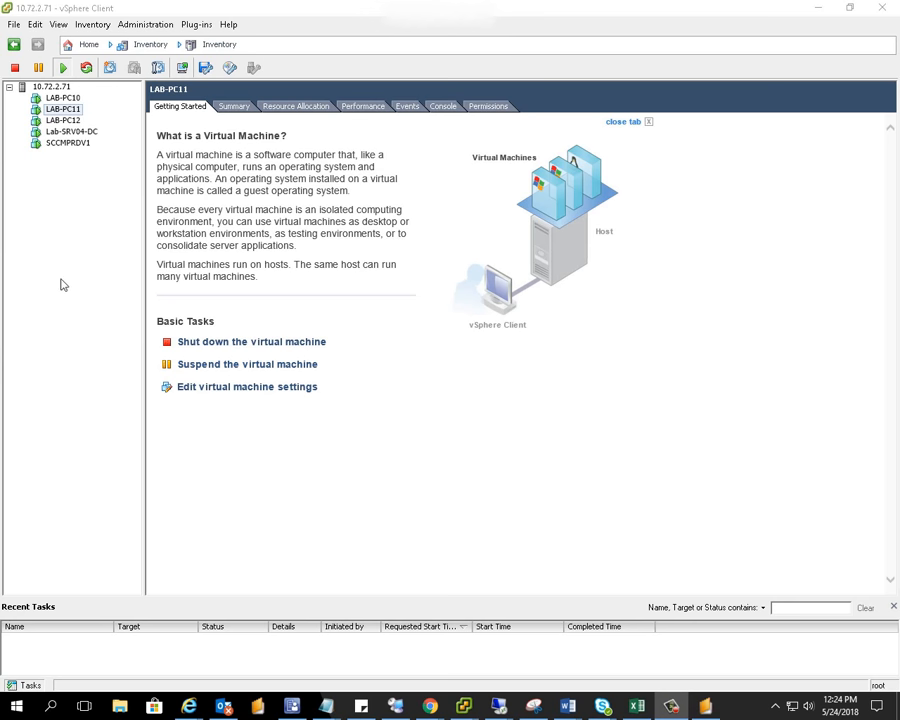
left_click(61, 285)
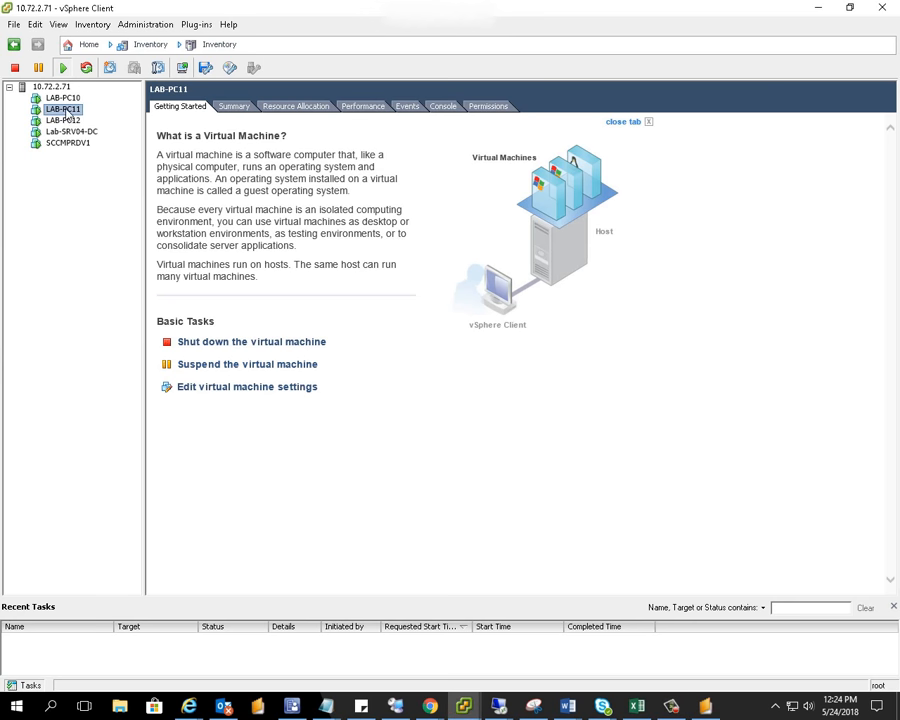
right_click(66, 111)
left_click(120, 176)
left_click(262, 285)
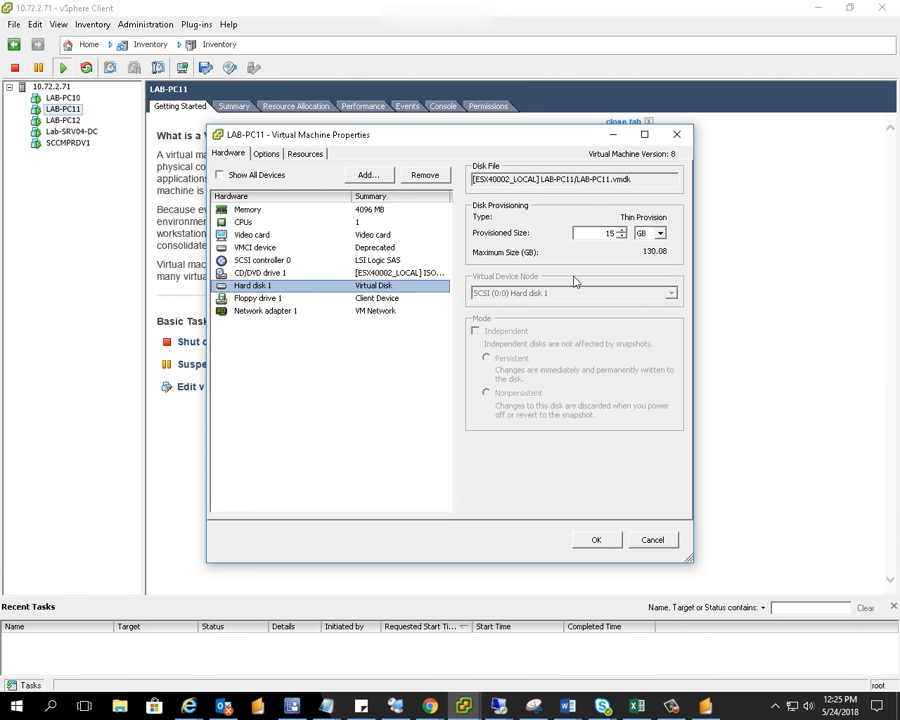
left_click(604, 233)
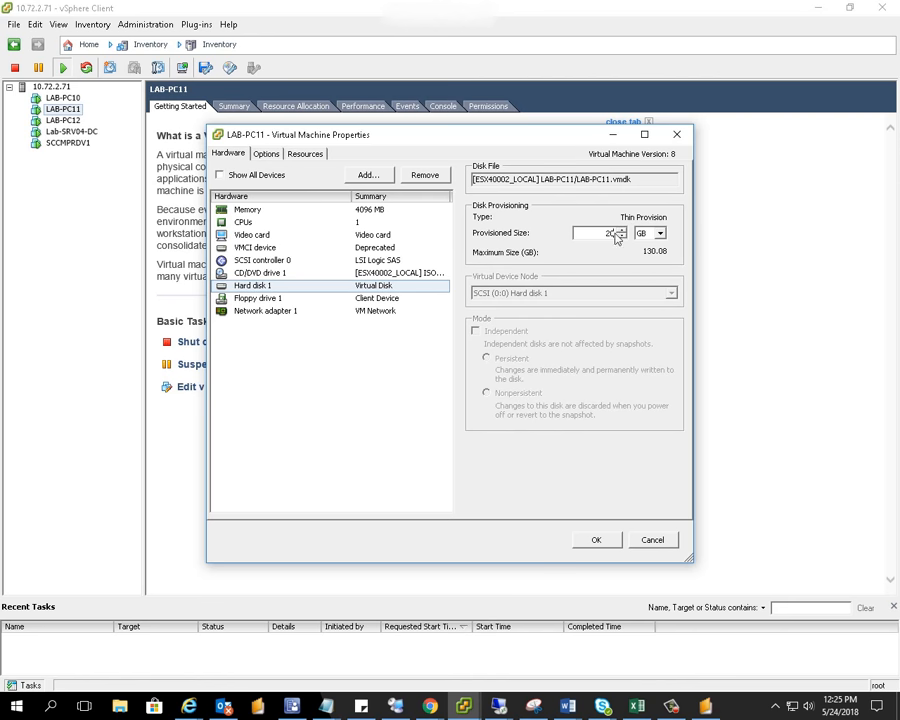
left_click(597, 541)
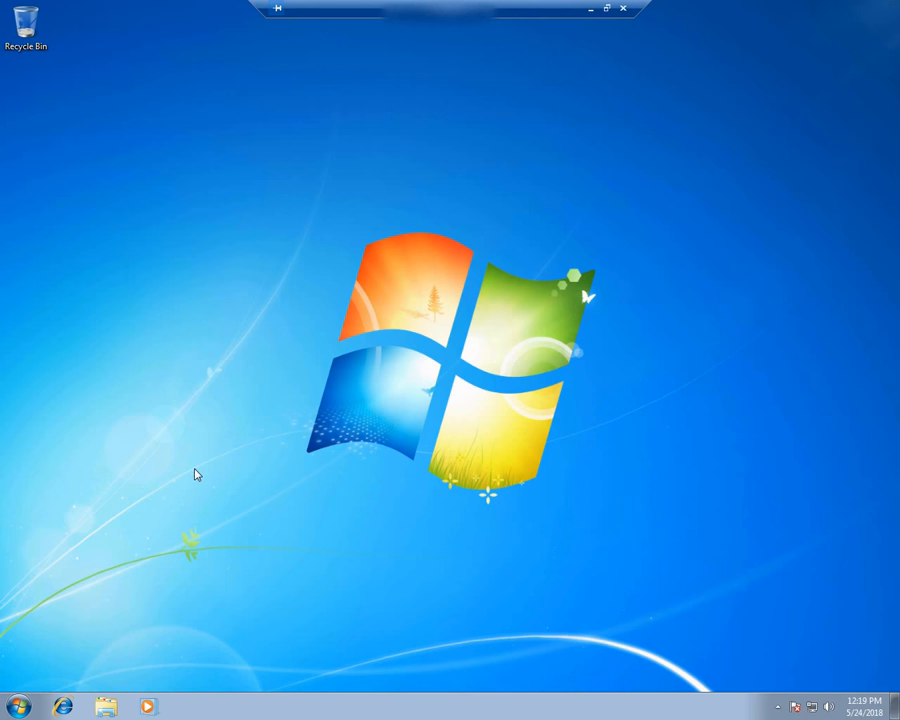
Back on the Windows 7 client, open Computer Management and display Disk Management.
right_click(195, 472)
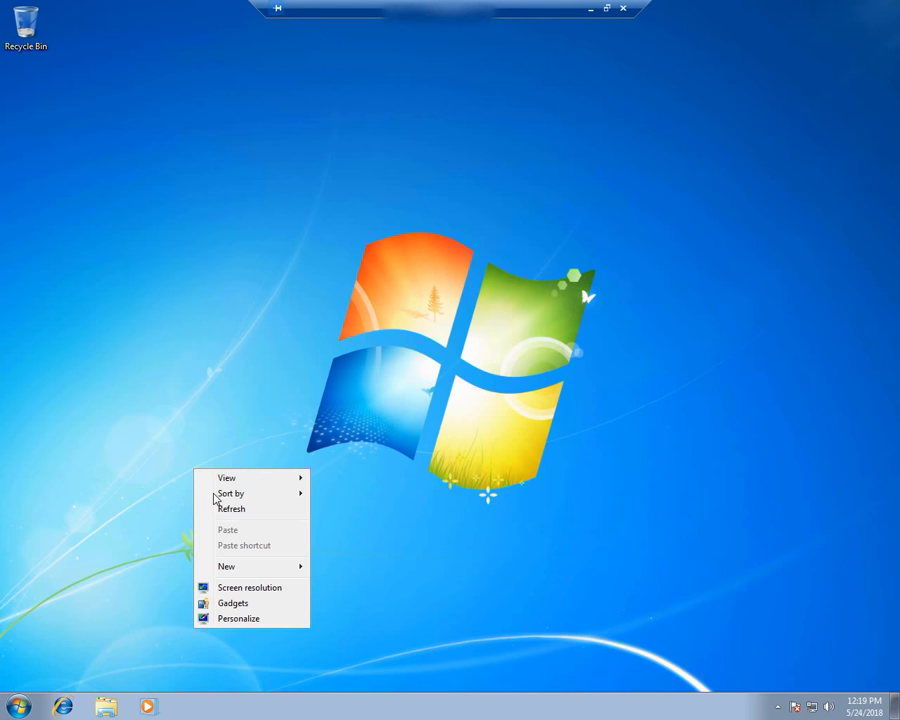
left_click(216, 509)
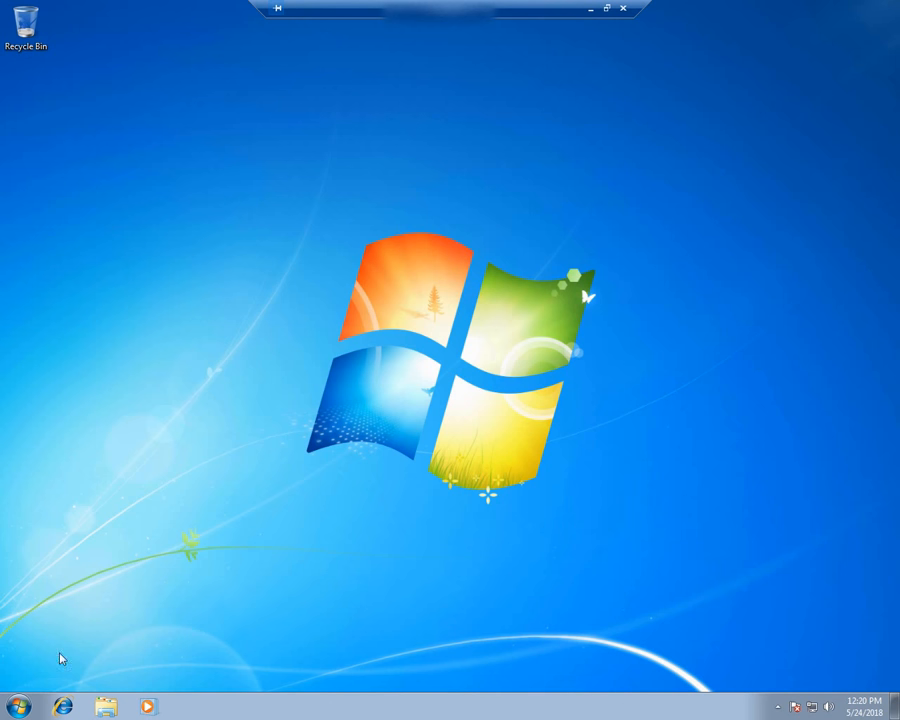
left_click(19, 706)
right_click(227, 514)
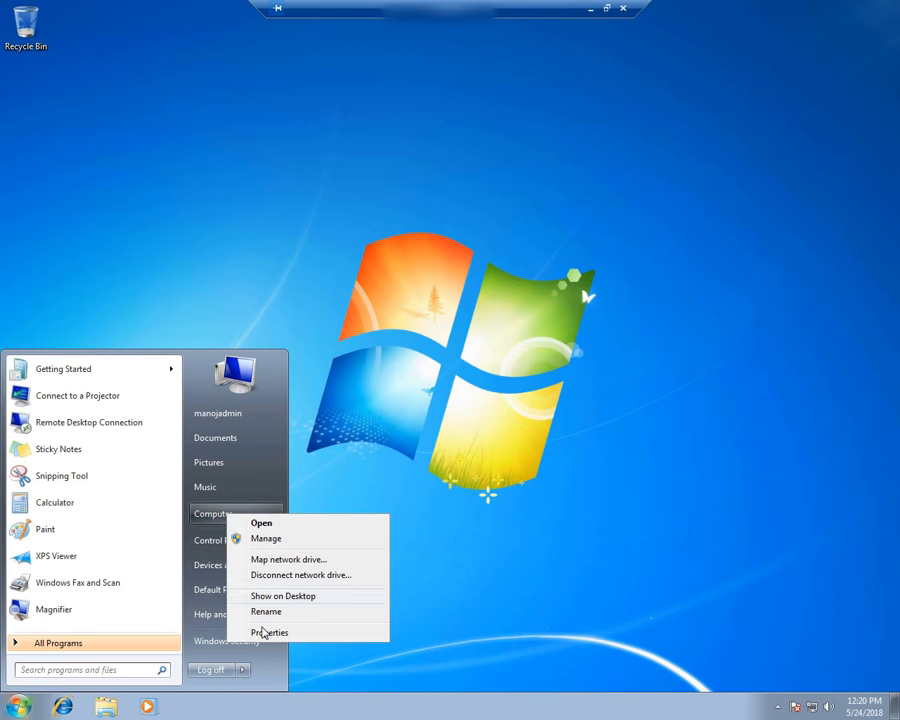
left_click(388, 504)
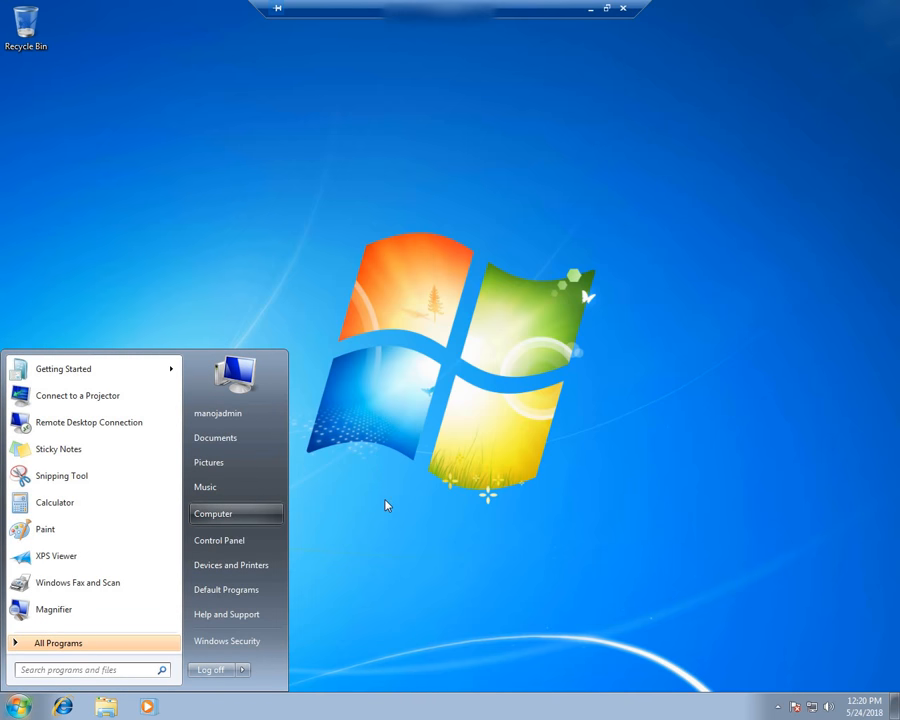
left_click(387, 505)
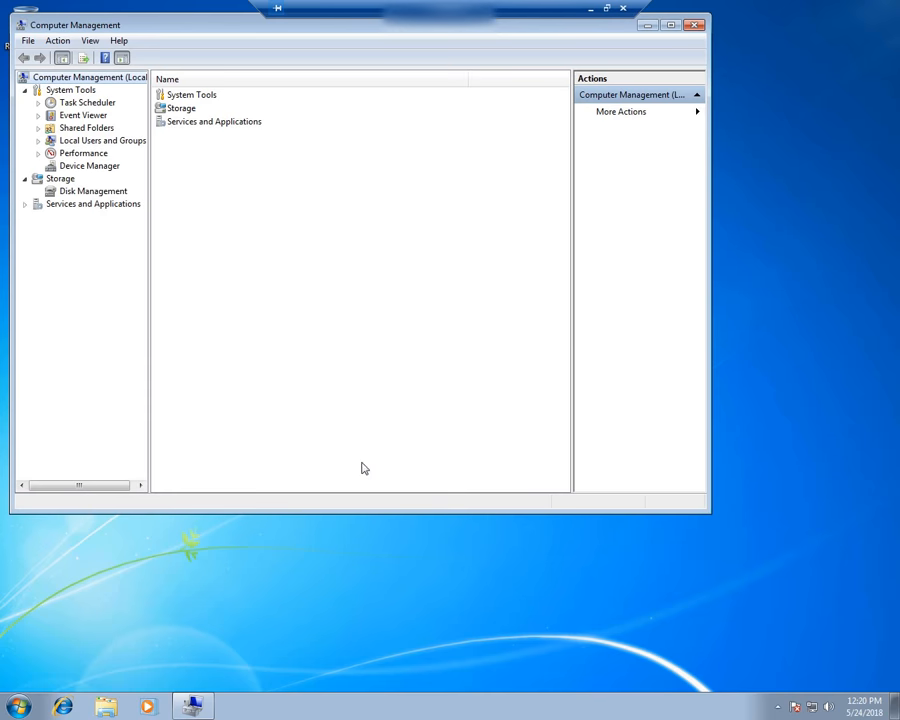
left_click(78, 192)
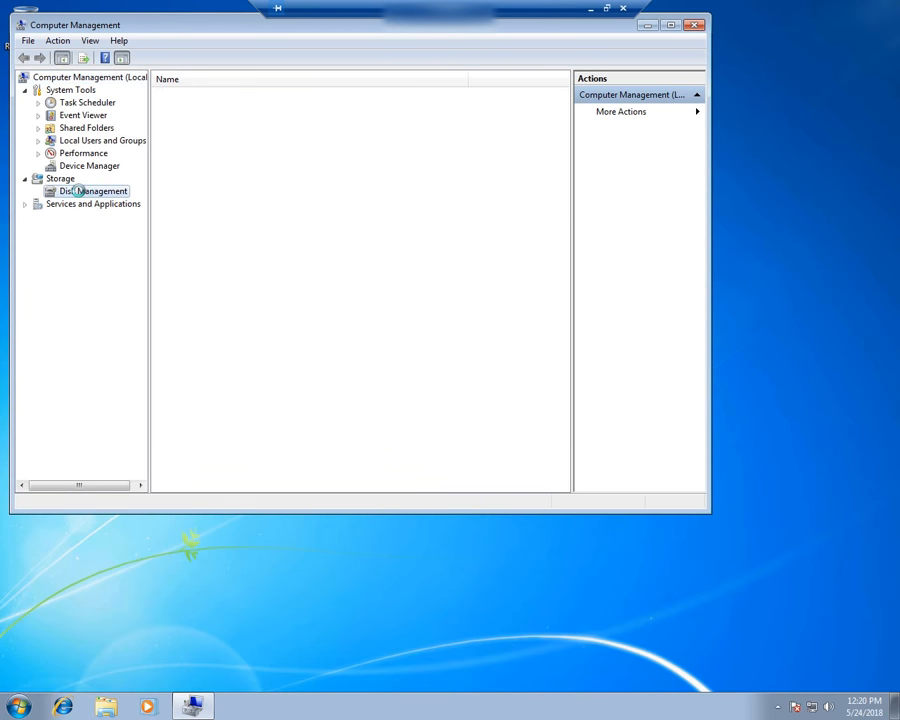
Rescan the disks in Disk Management to detect the enlarged virtual disk.
right_click(79, 192)
left_click(61, 208)
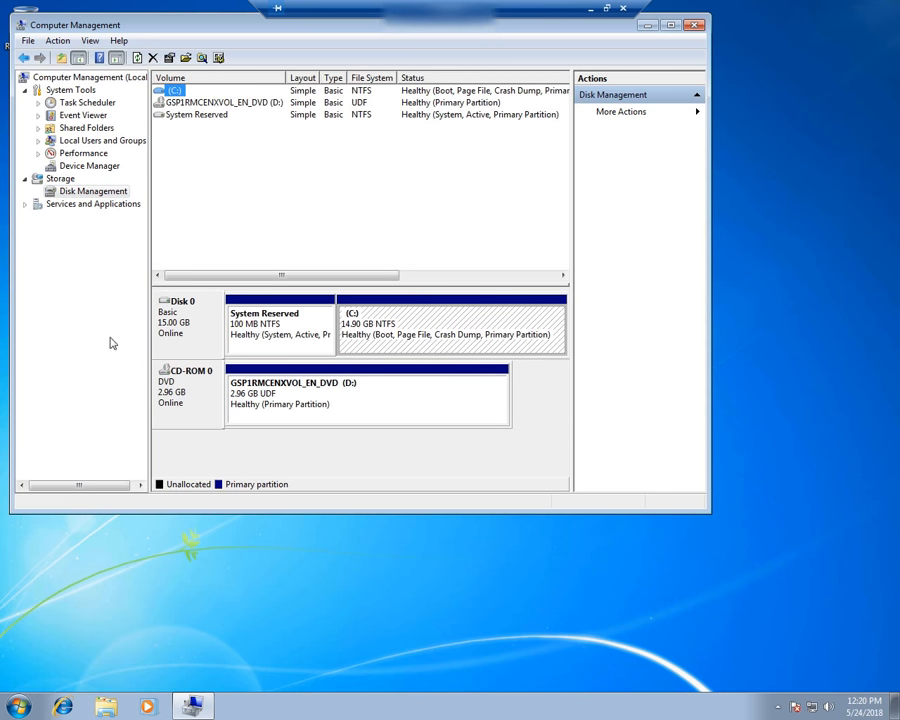
right_click(61, 192)
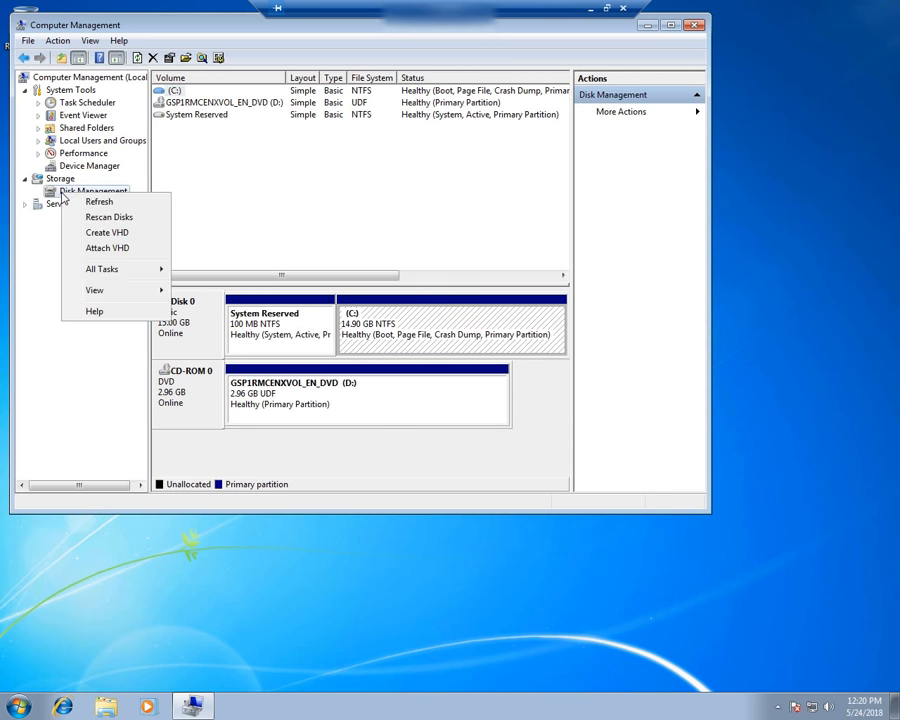
left_click(97, 216)
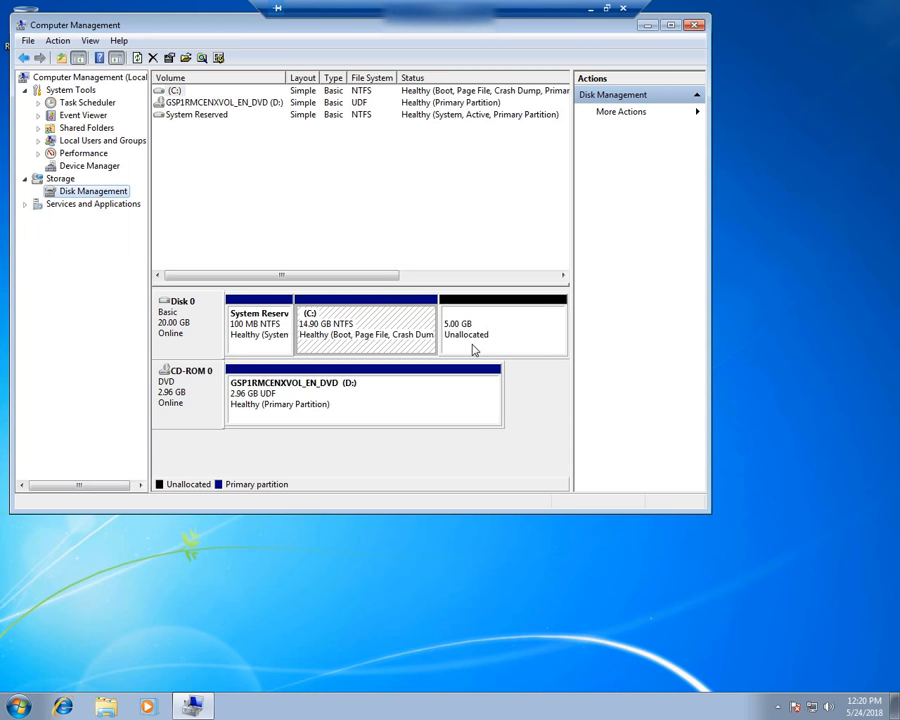
Extend the C: volume into all the unallocated space on Disk 0 and close Computer Management.
right_click(363, 333)
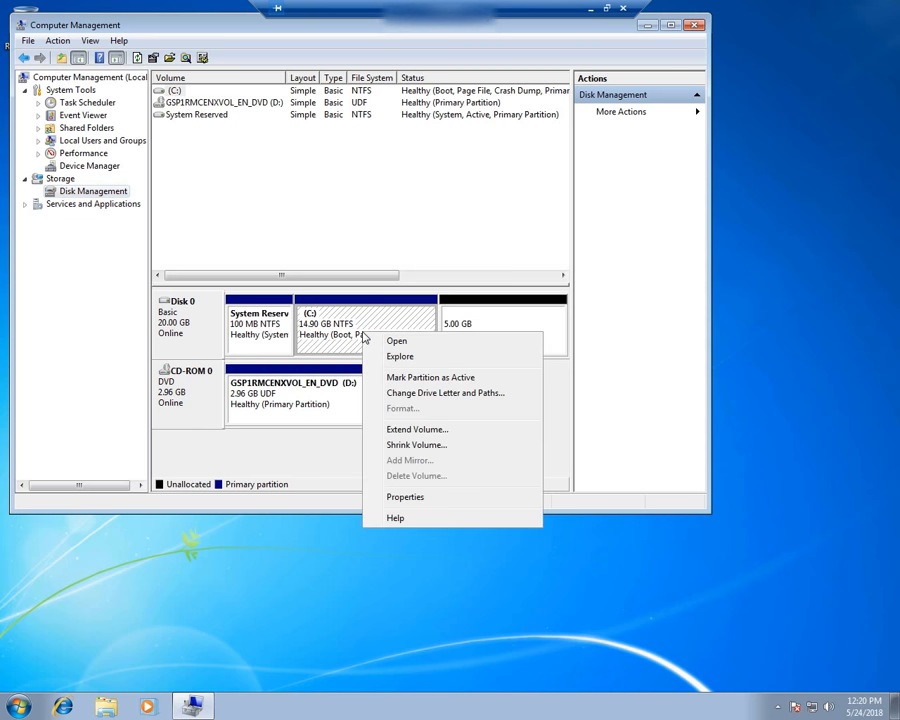
left_click(425, 437)
left_click(416, 355)
left_click(420, 353)
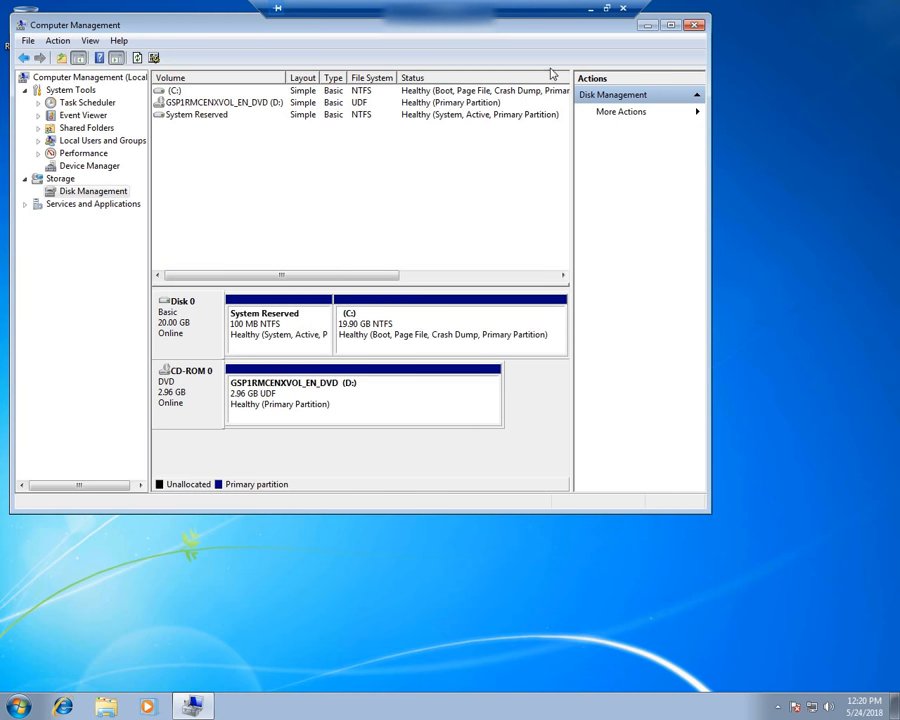
left_click(694, 24)
Open Computer in Windows Explorer and check the size and free space of Local Disk (C:).
left_click(105, 706)
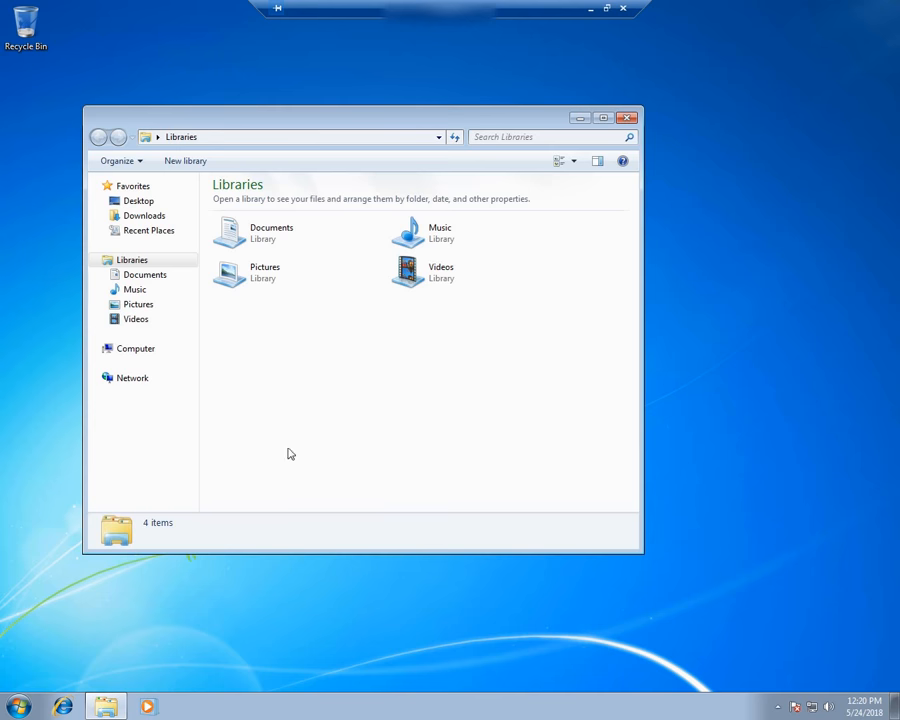
right_click(310, 369)
left_click(325, 420)
left_click(135, 348)
left_click(298, 222)
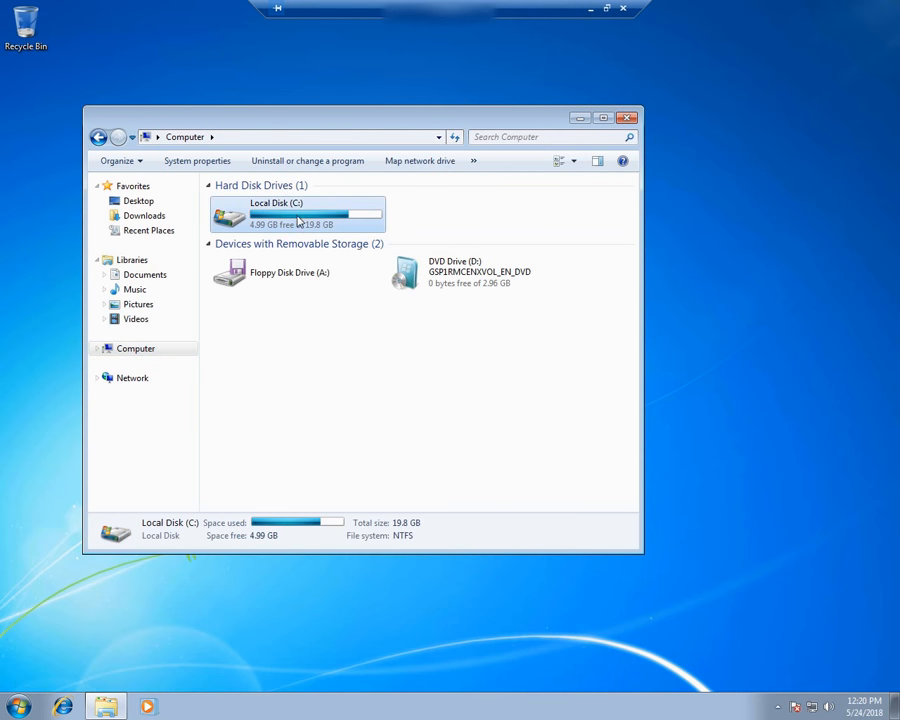
right_click(363, 419)
left_click(392, 468)
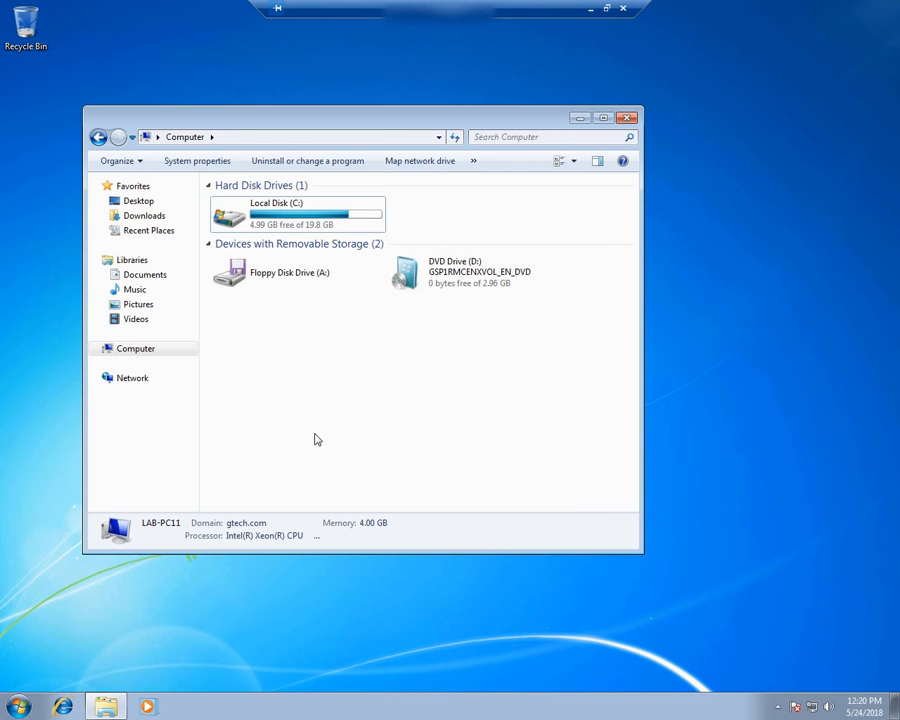
right_click(826, 504)
left_click(788, 537)
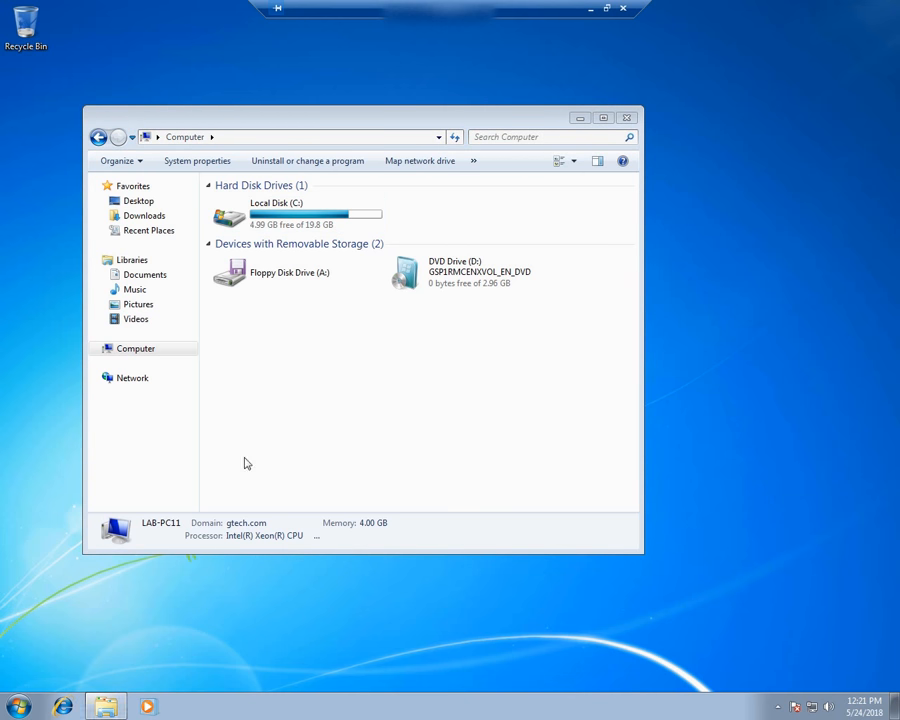
Open the client log folder C:\Windows\CCM\Logs in Windows Explorer.
left_click(262, 409)
double_click(287, 226)
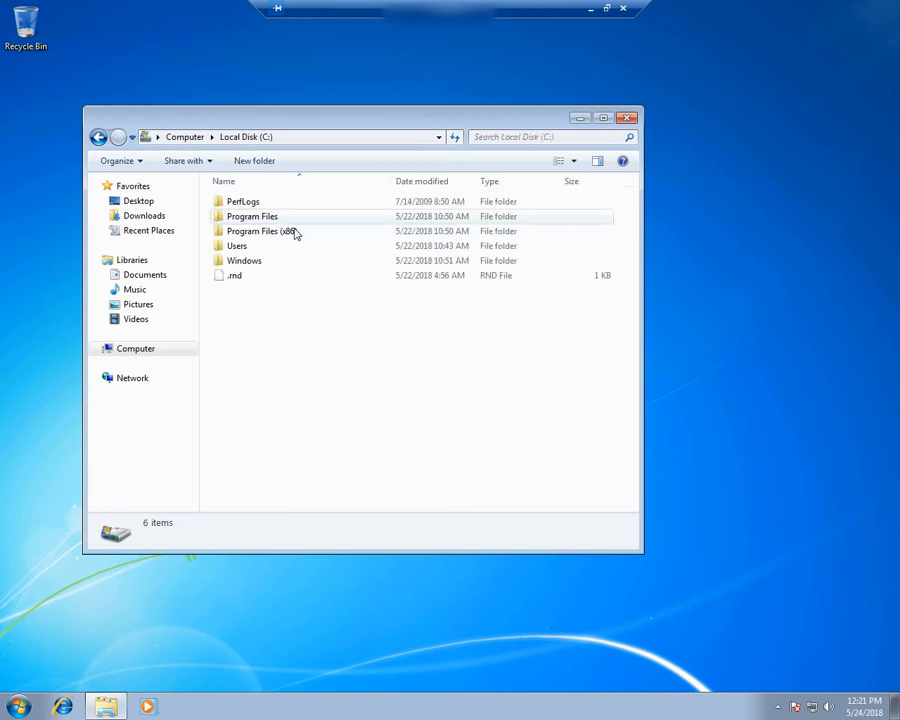
double_click(252, 260)
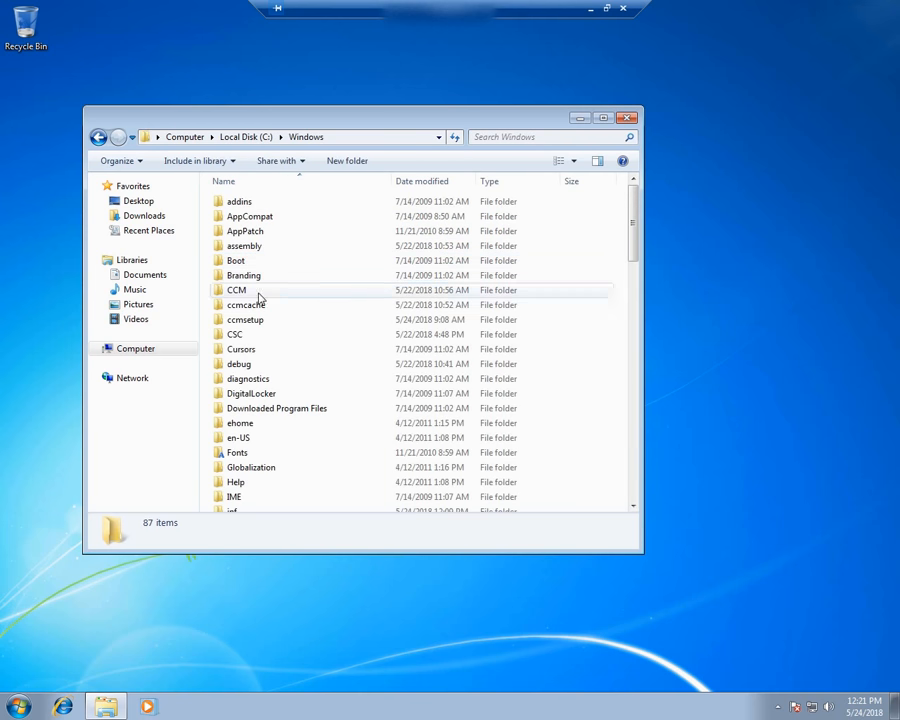
double_click(238, 290)
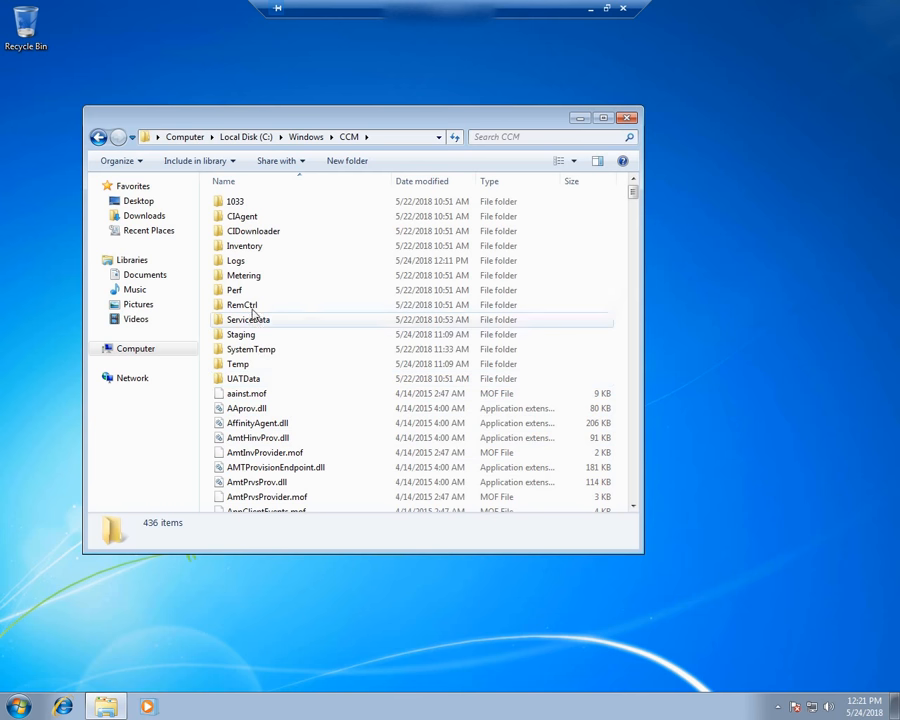
left_click(246, 262)
double_click(246, 262)
Enlarge and reposition the Logs folder window and select the UpdatesDeployment log.
left_click(277, 394)
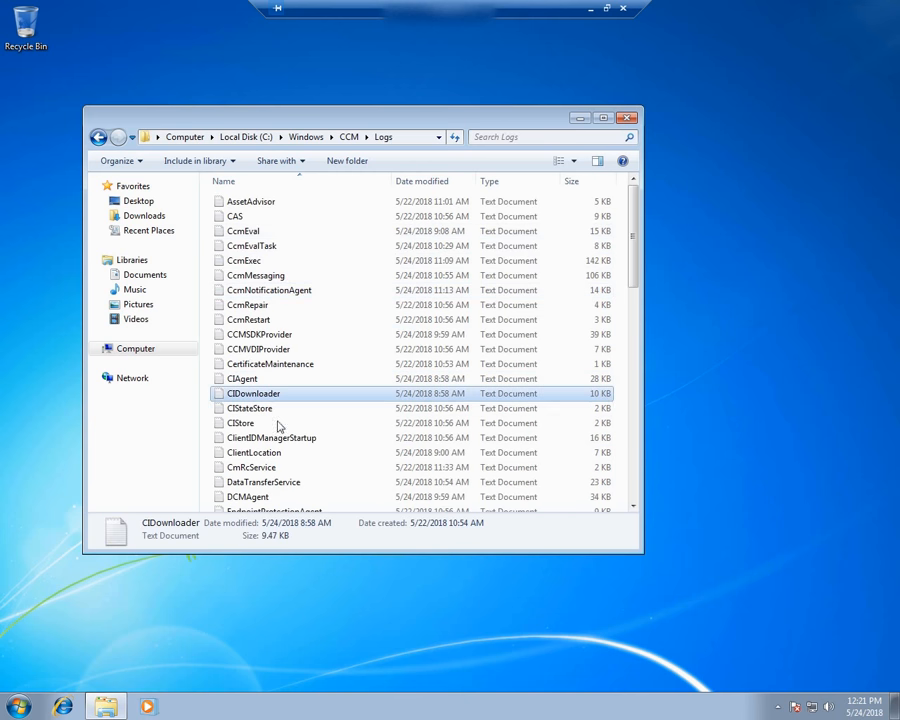
scroll(331, 468, "down", 8)
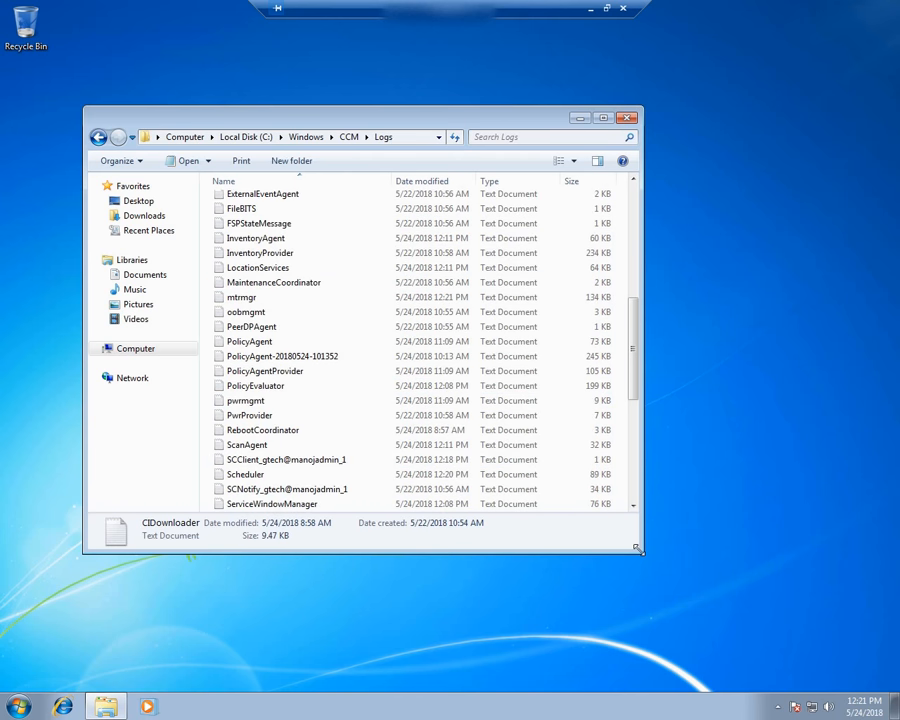
left_click_drag(638, 548, 678, 617)
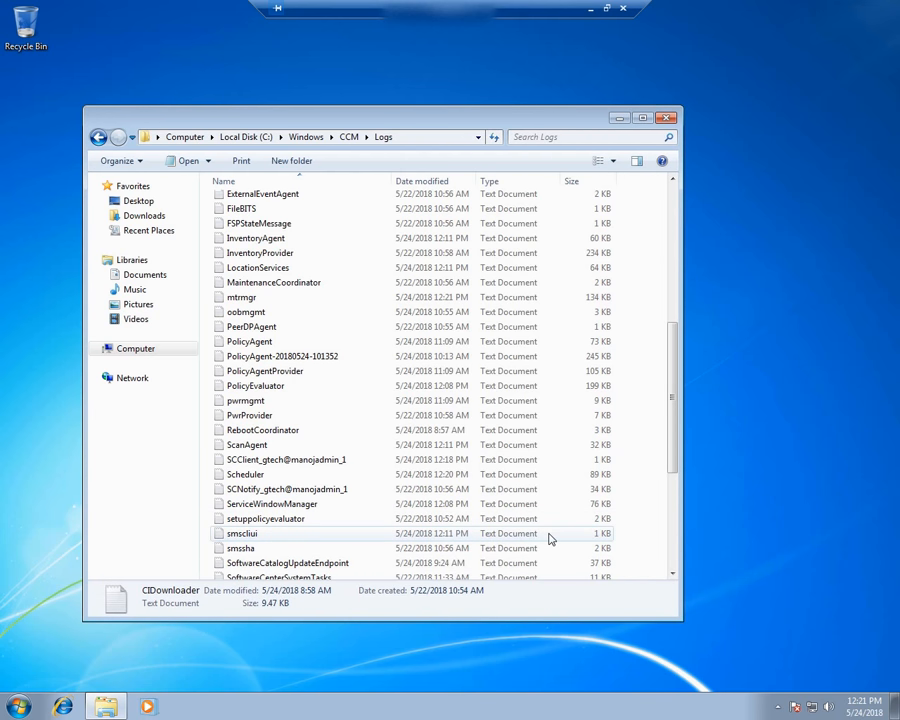
left_click(360, 432)
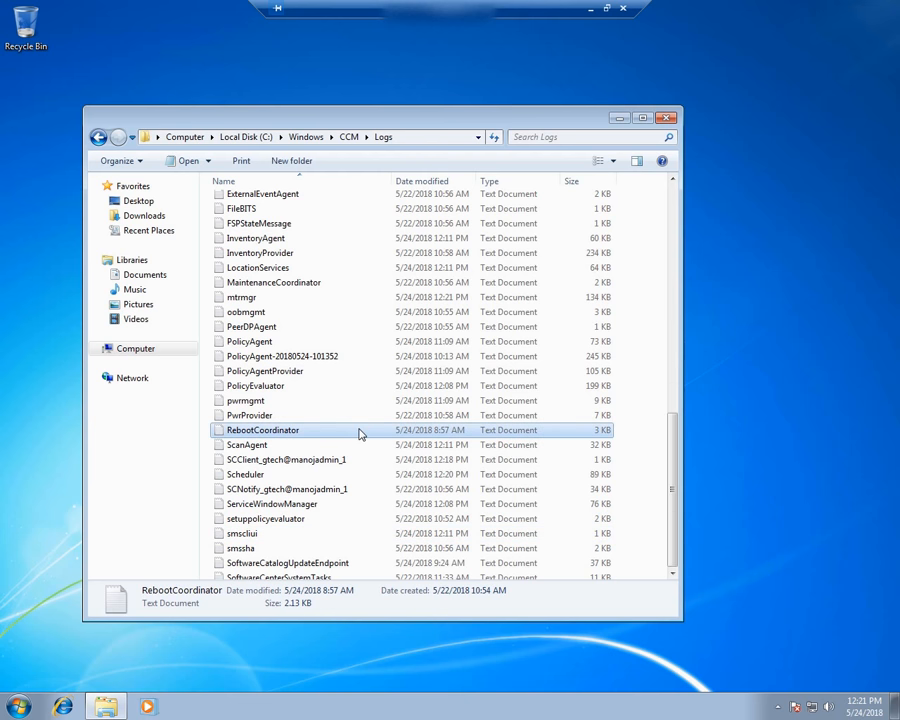
key("u")
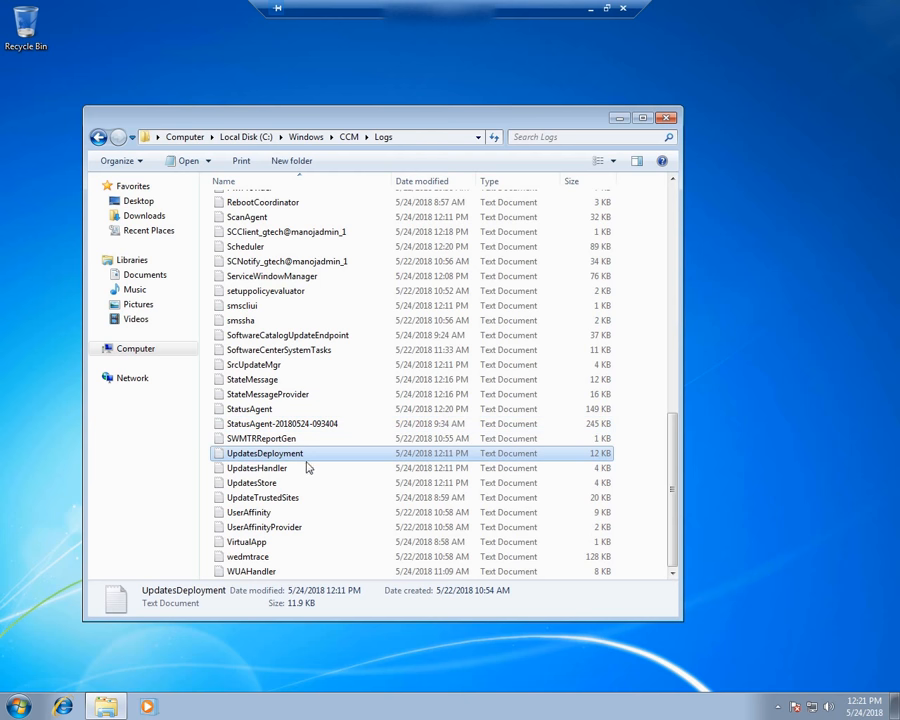
right_click(306, 455)
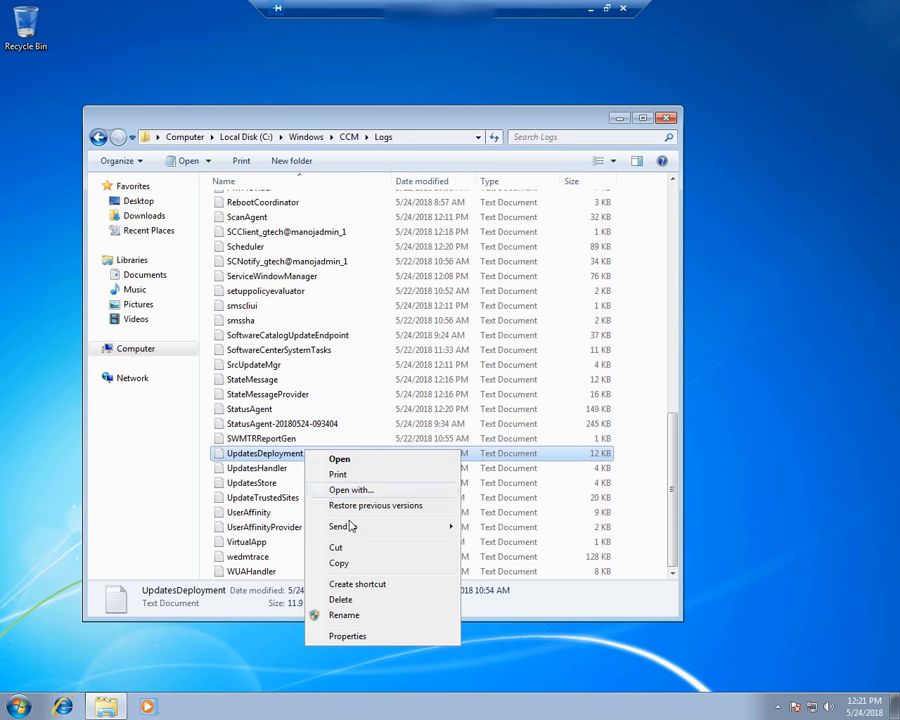
mouse_move(360, 531)
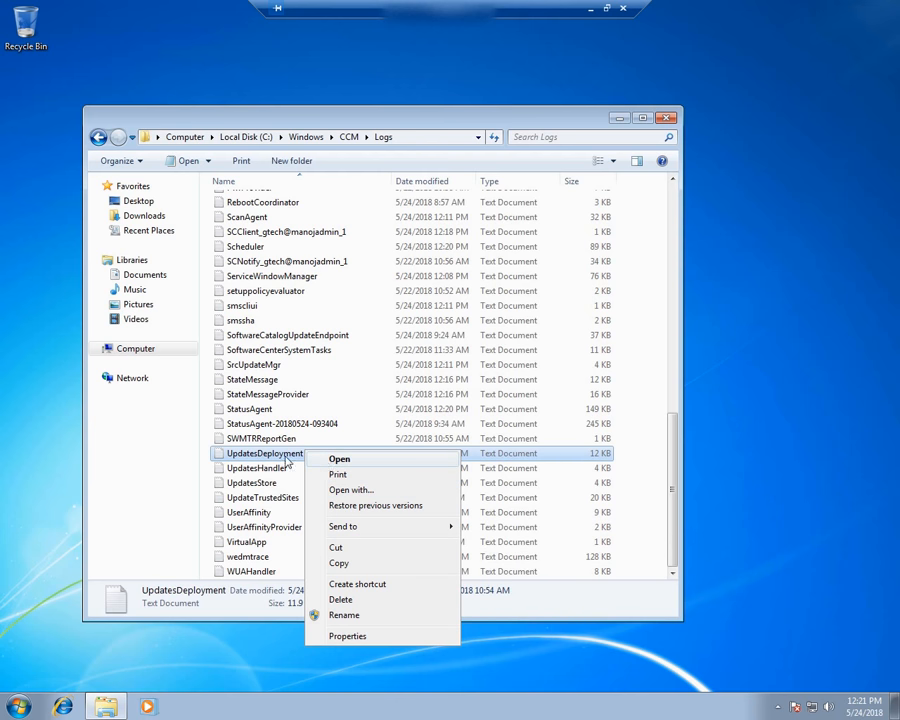
left_click(235, 458)
left_click_drag(401, 143, 452, 78)
Open the server's administrative share \\10.72.4.50\c$ through the Run dialog.
left_click(18, 706)
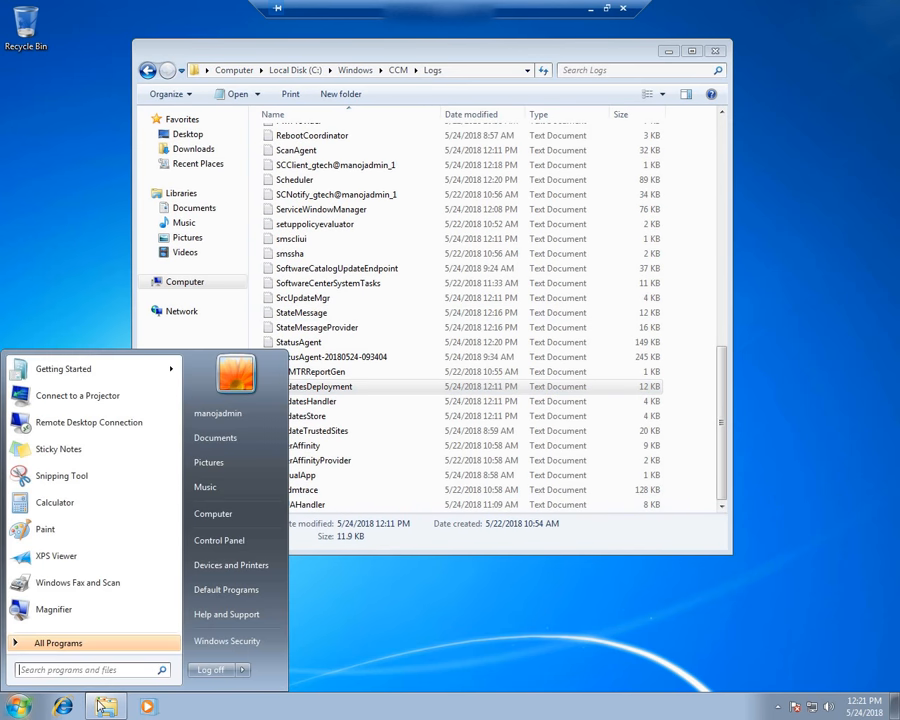
type("run")
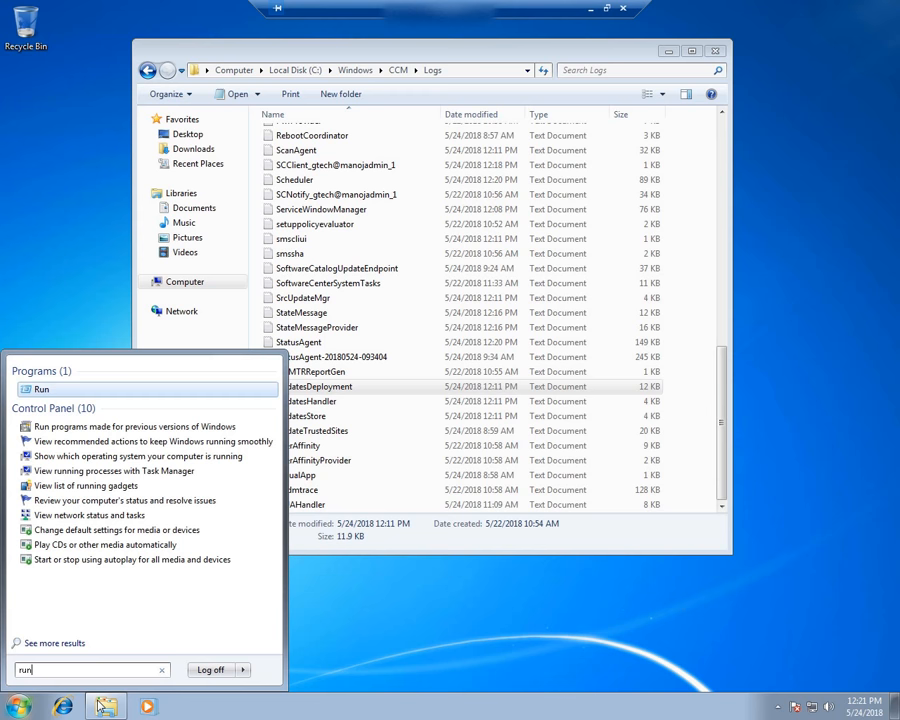
key("Return")
type("\\")
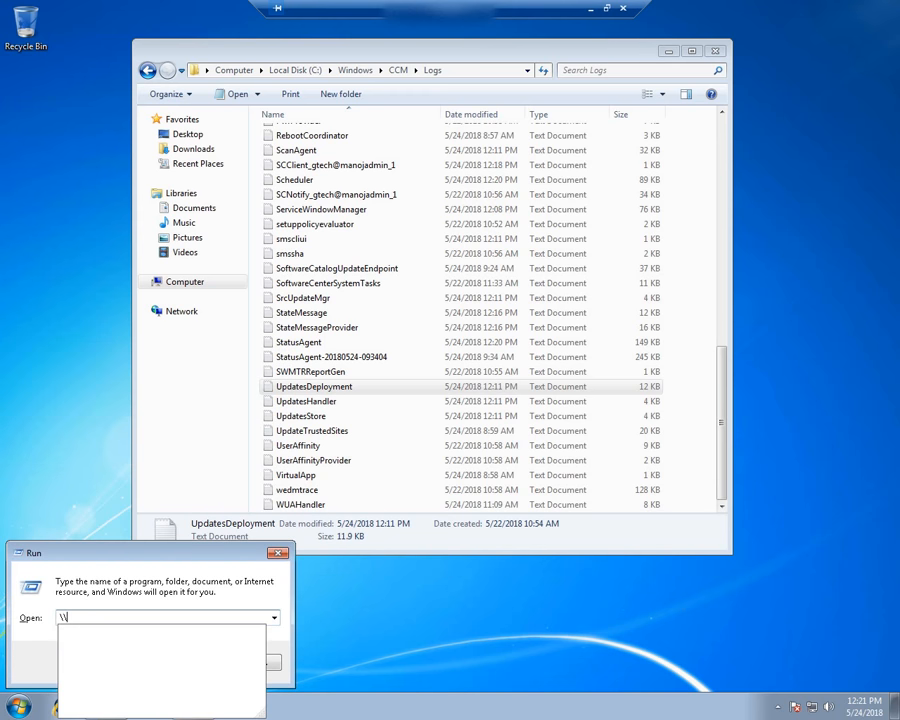
type("W10.72.")
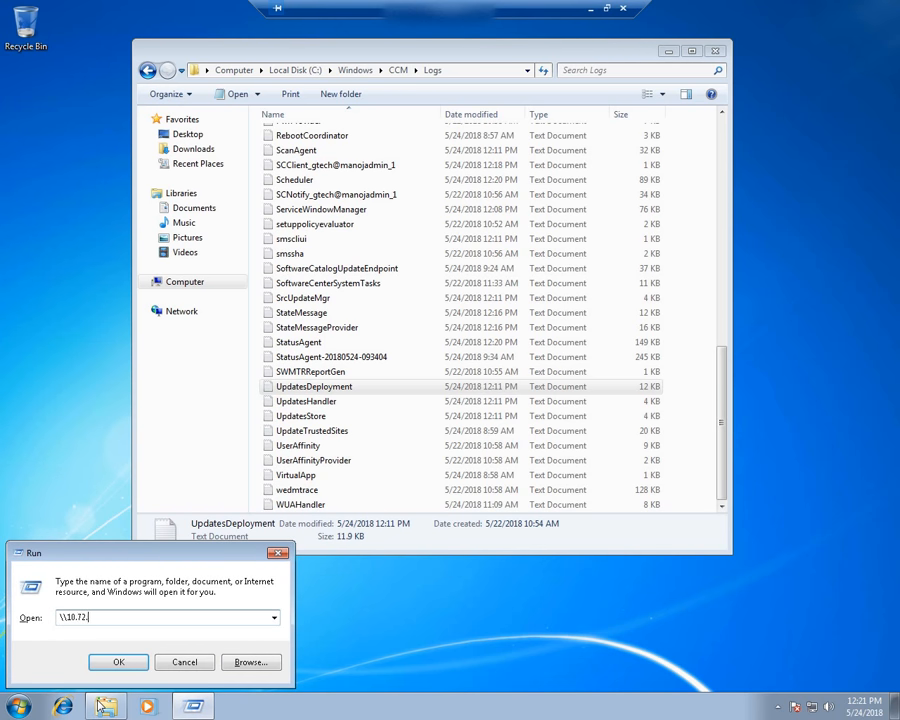
type("4.50\\c$")
key("Return")
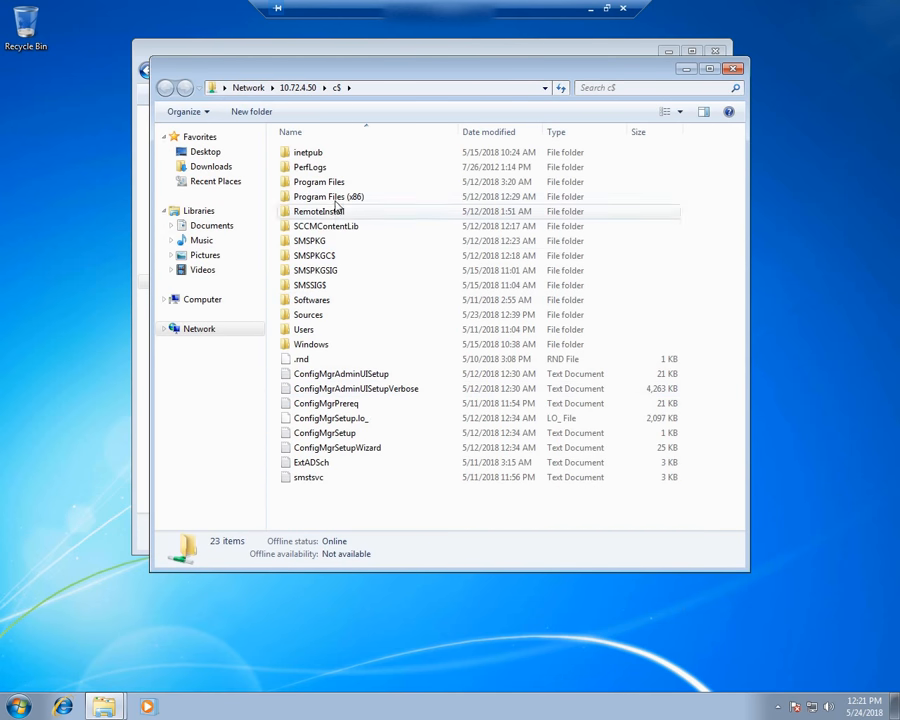
Open the server's Program Files\Microsoft Configuration Manager\Logs folder and look through its log files.
double_click(320, 182)
double_click(366, 198)
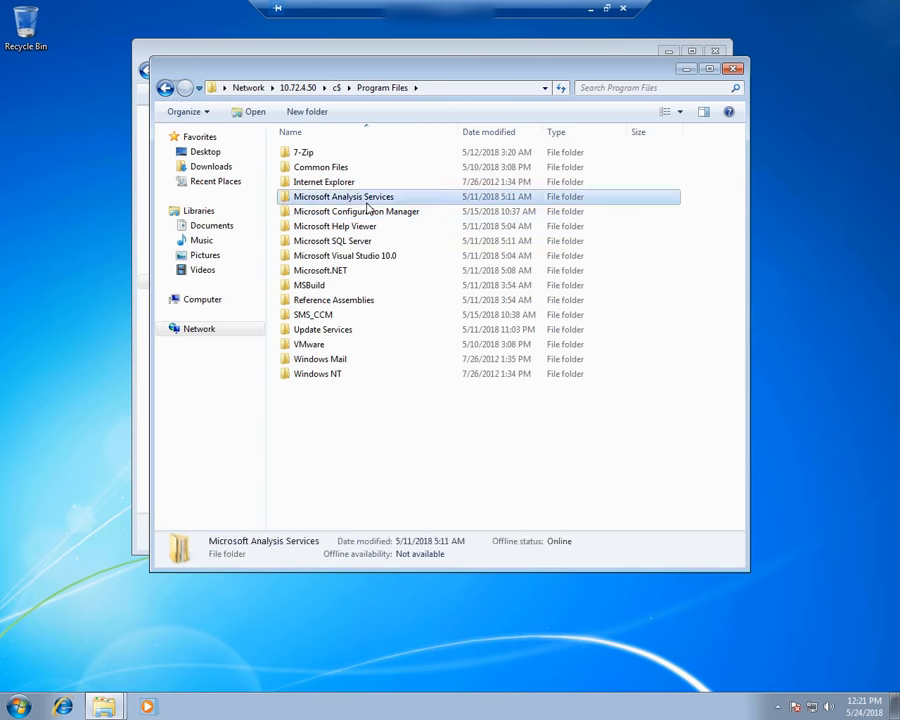
key("BackSpace")
double_click(331, 211)
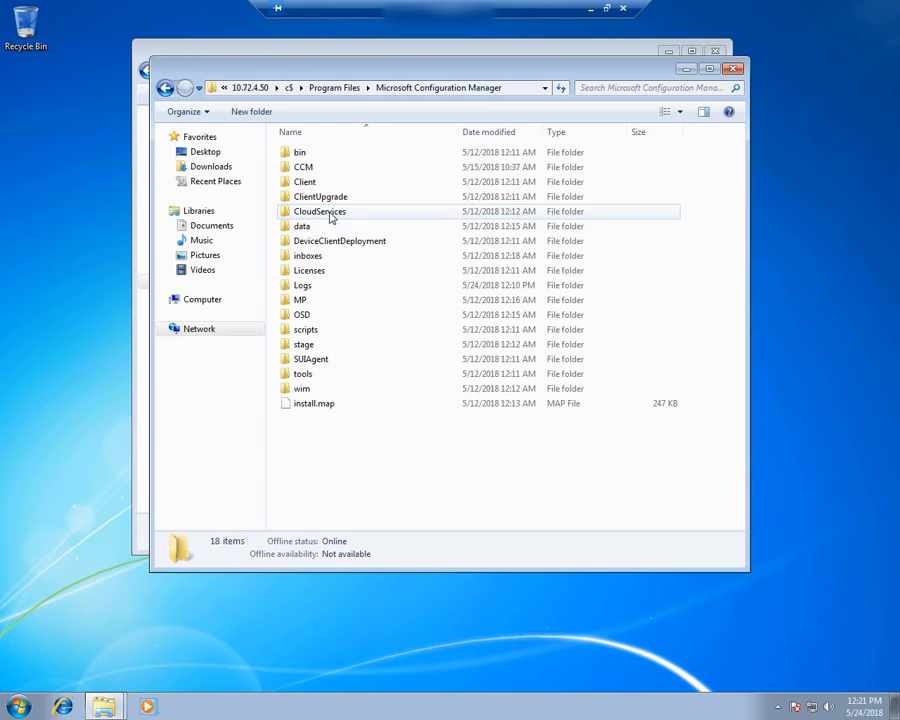
double_click(313, 287)
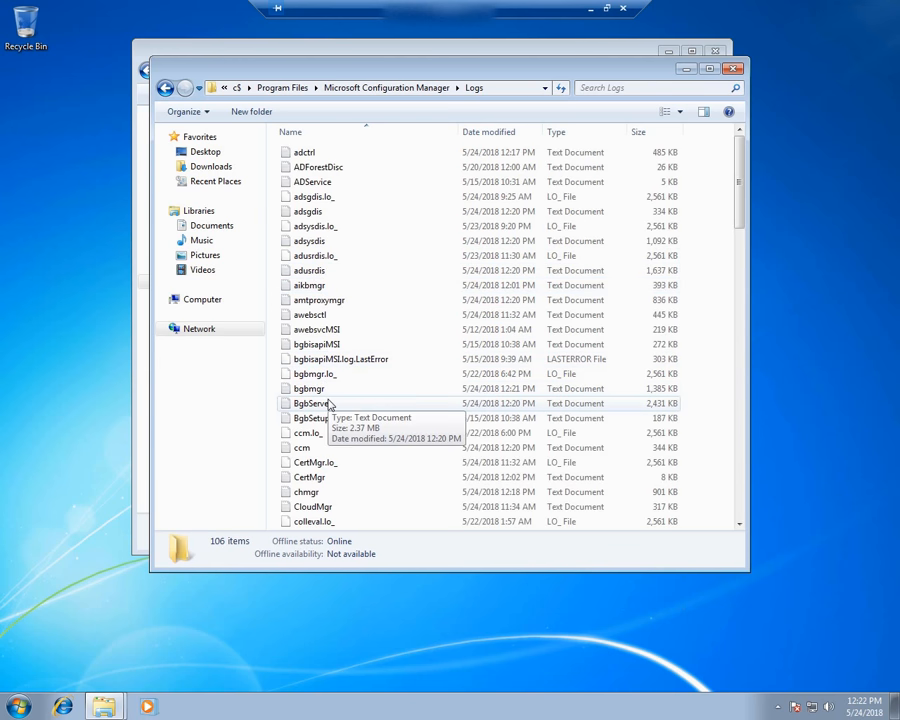
scroll(340, 420, "down", 8)
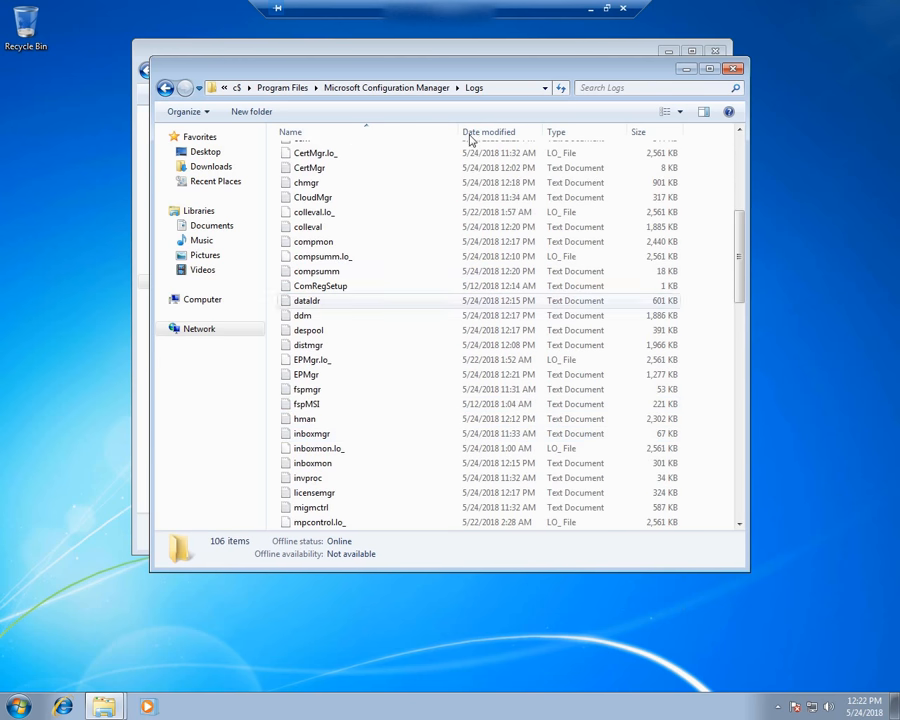
Copy the cmtrace application from the server's Microsoft Configuration Manager\tools folder and close that window.
left_click(420, 88)
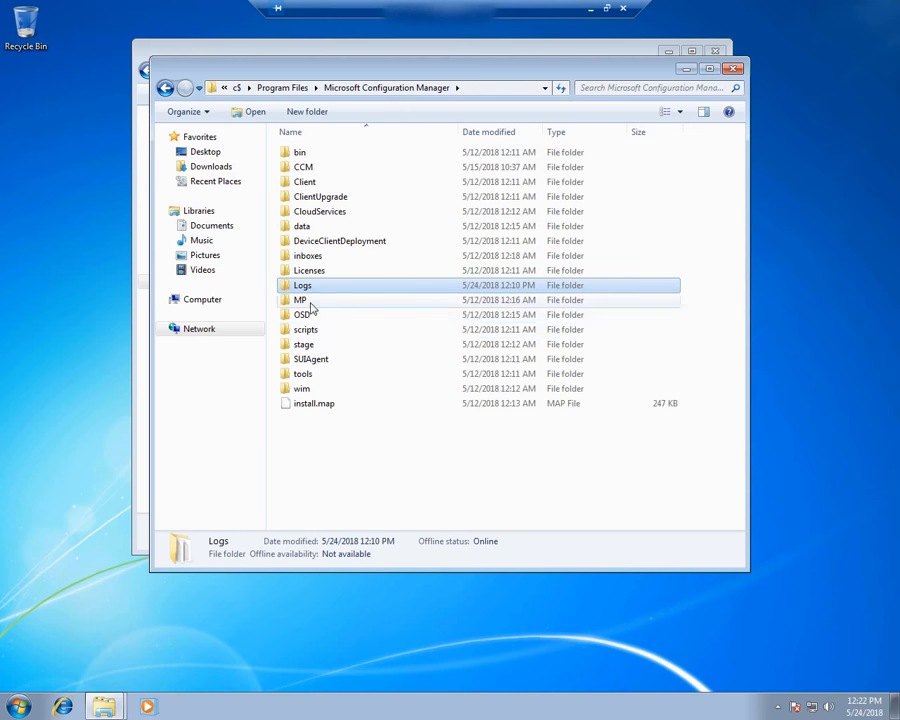
double_click(304, 380)
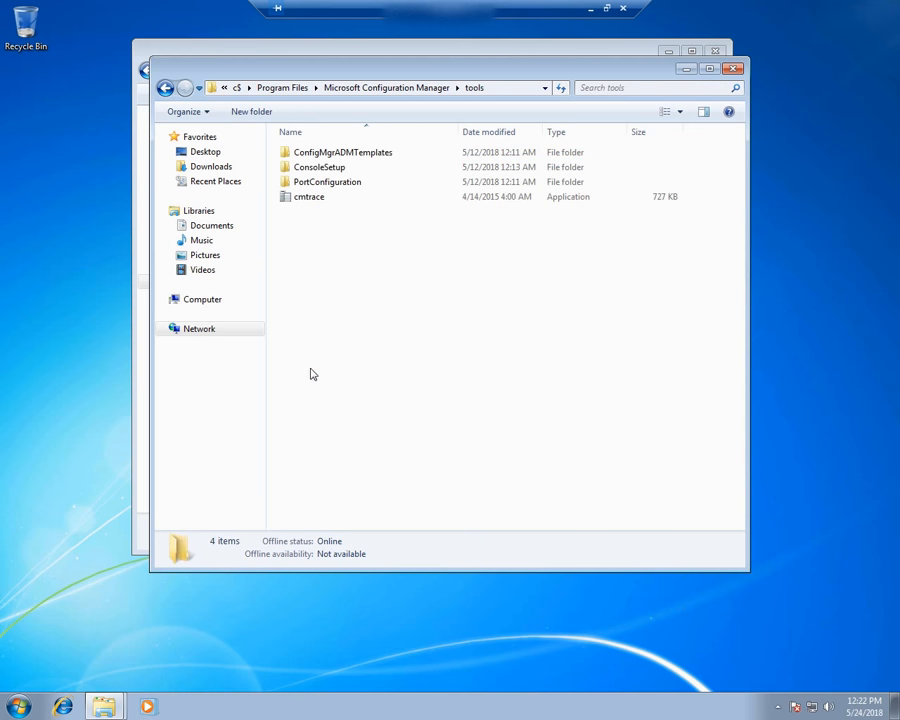
left_click(311, 201)
right_click(311, 200)
left_click(343, 333)
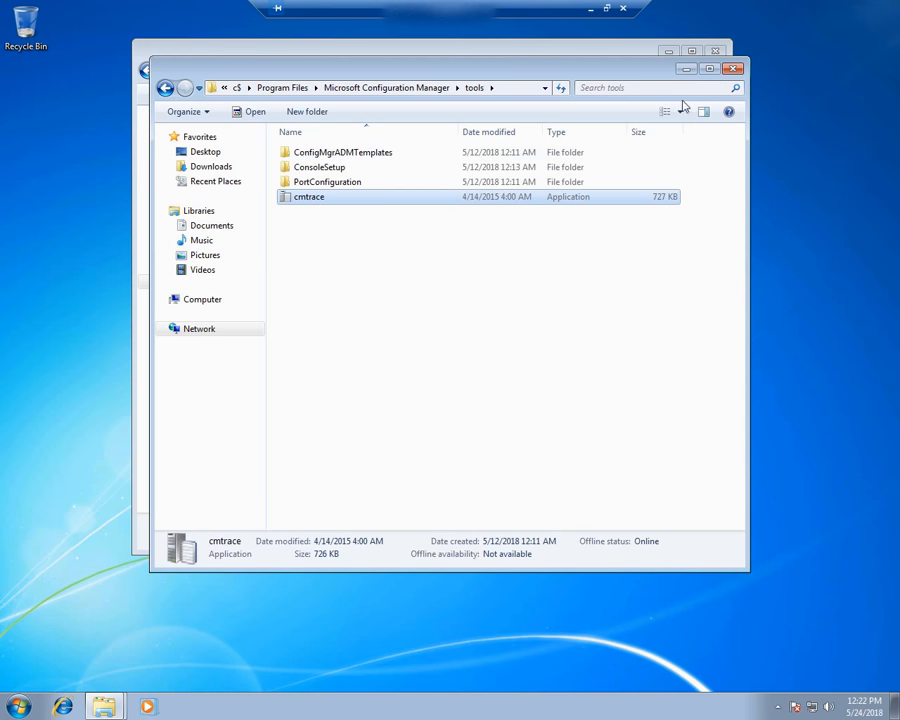
left_click(734, 68)
Paste cmtrace into the root of Local Disk (C:) with administrator permission and launch it.
left_click(188, 282)
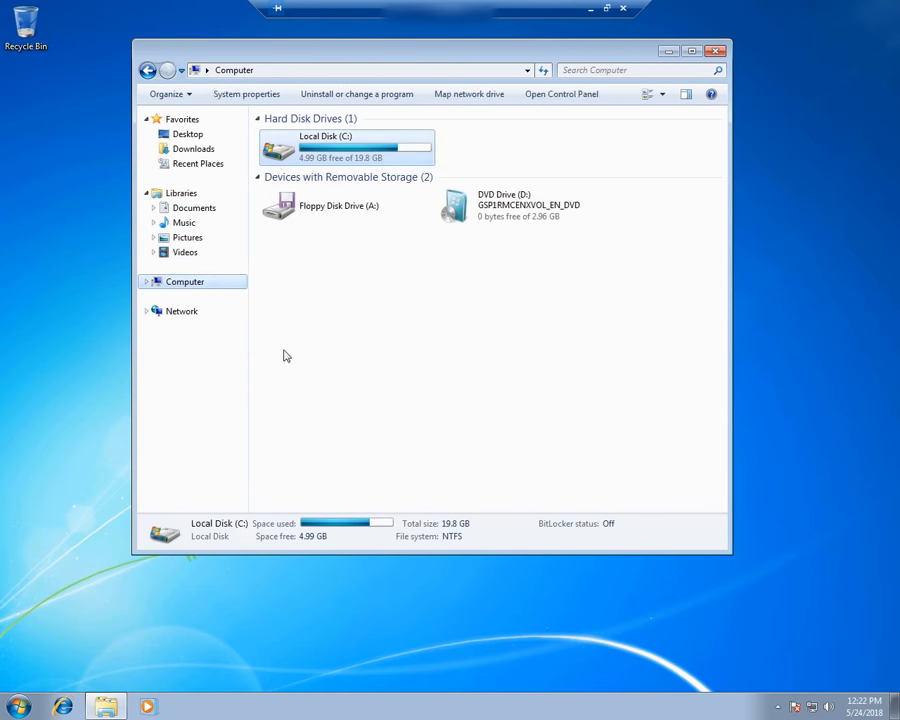
double_click(310, 145)
key("ctrl+v")
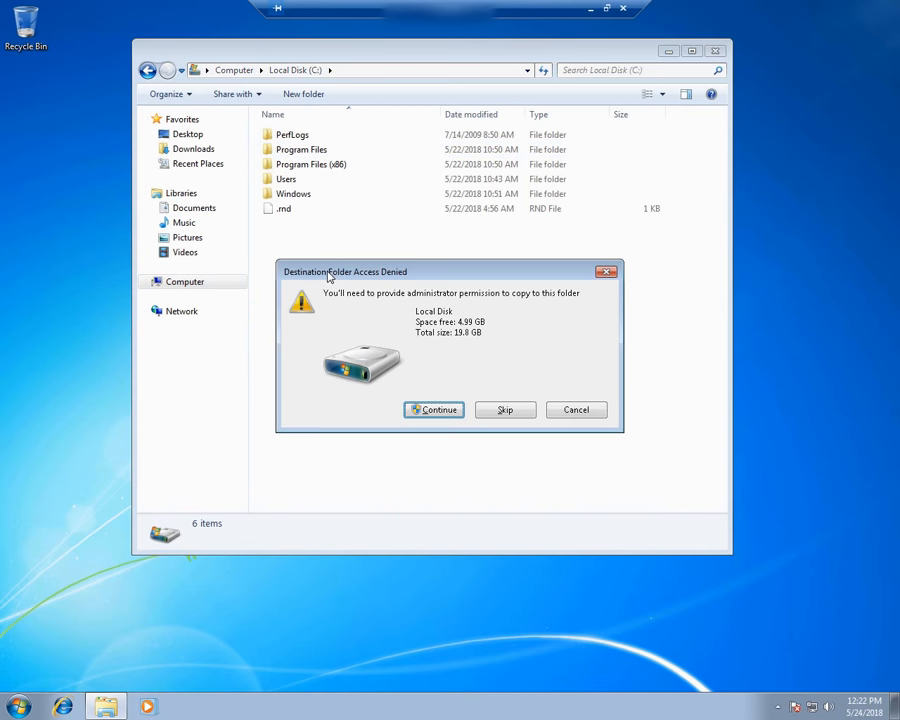
left_click(414, 406)
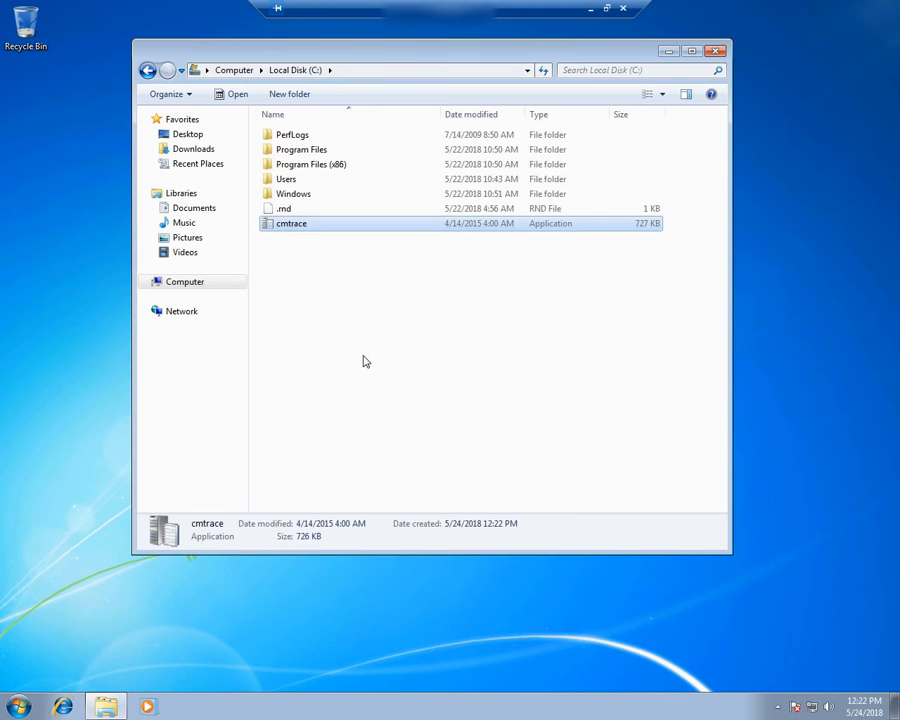
double_click(300, 224)
left_click(512, 398)
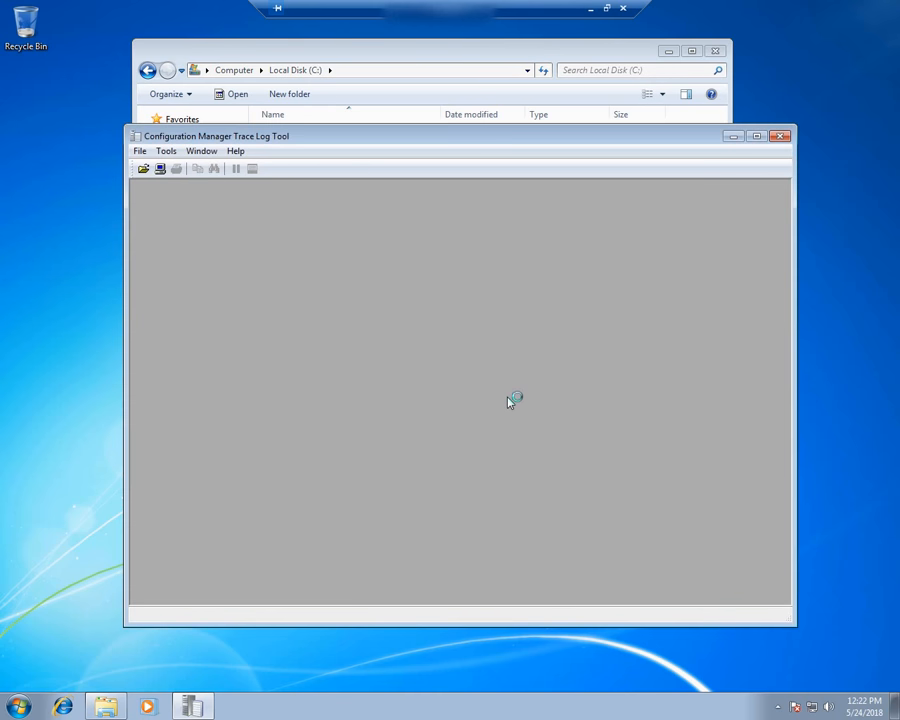
Return to Windows Explorer and open the client log folder C:\Windows\CCM\Logs.
left_click(304, 54)
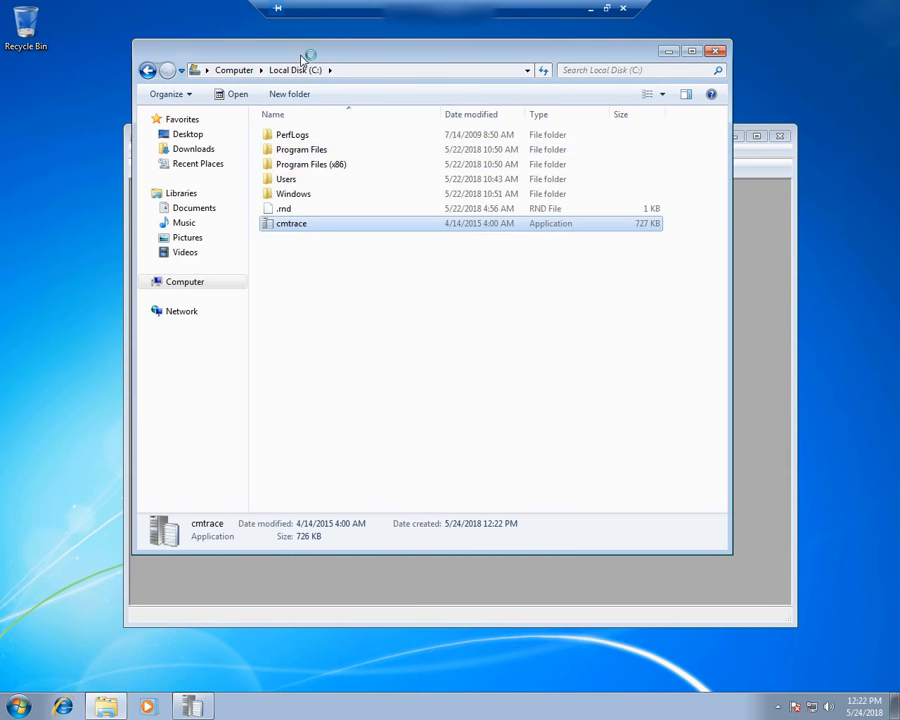
left_click(297, 195)
double_click(297, 195)
double_click(300, 266)
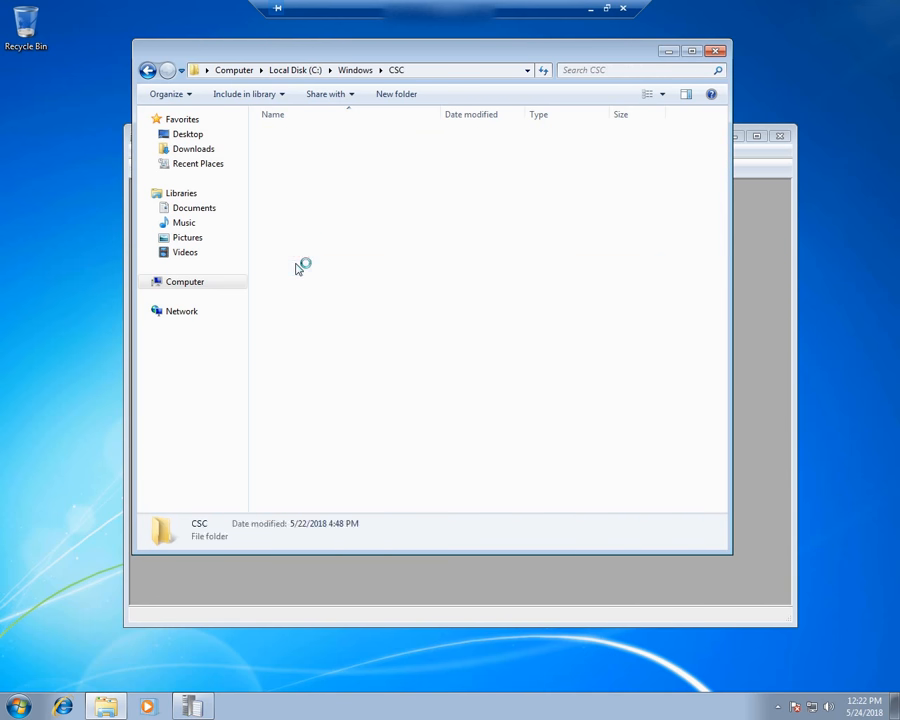
left_click(283, 145)
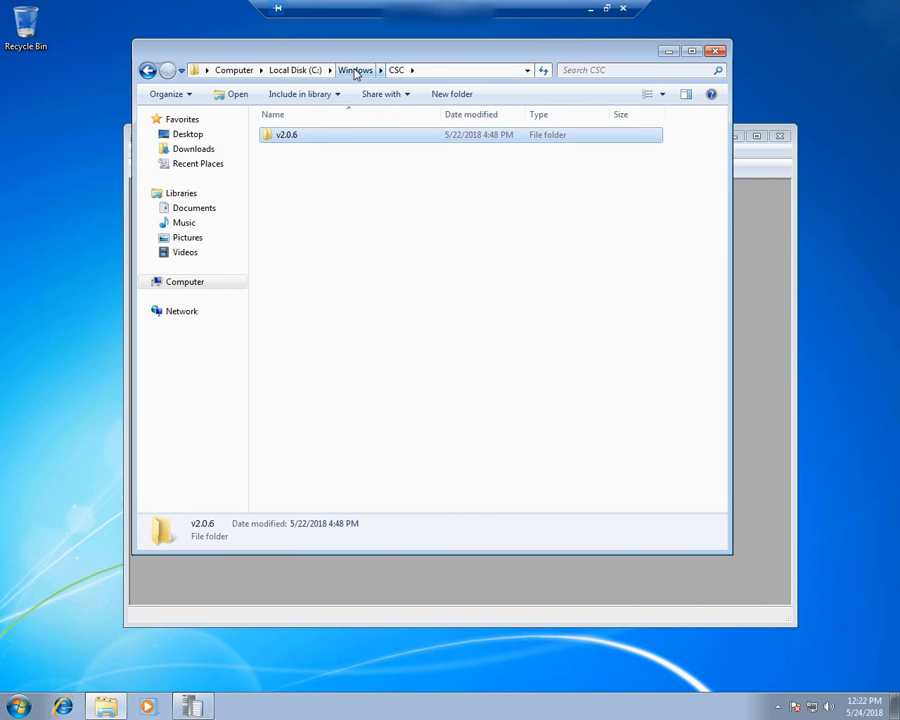
left_click(355, 72)
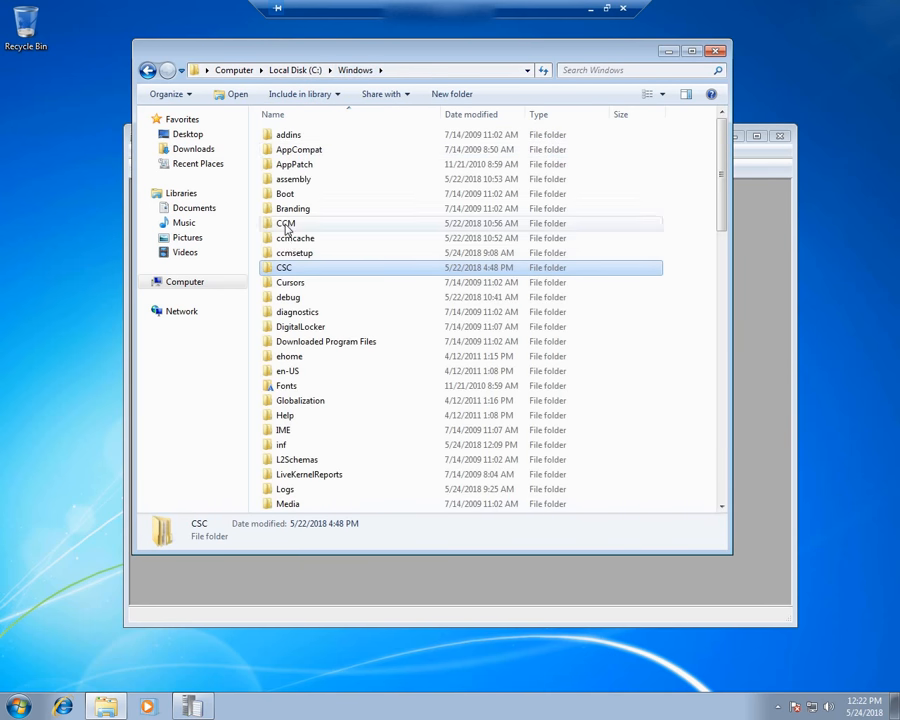
double_click(285, 224)
left_click(285, 225)
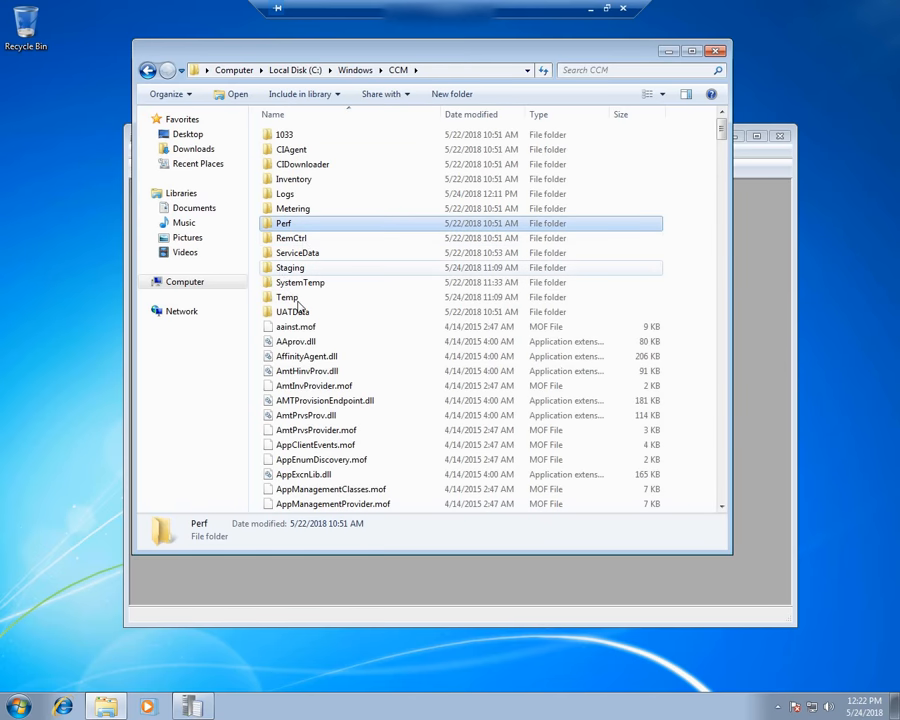
double_click(286, 194)
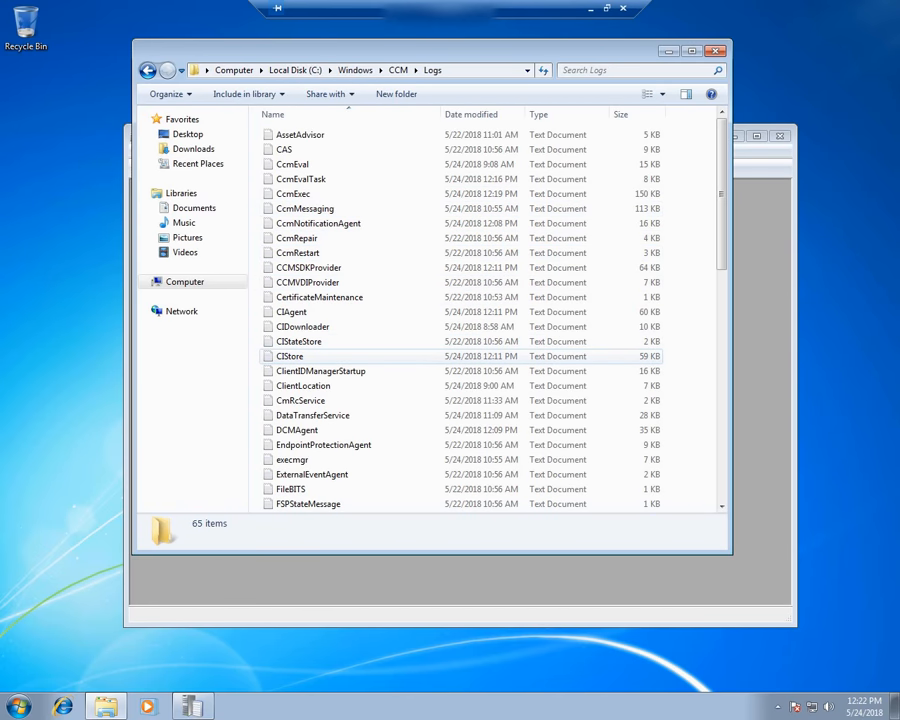
Open the UpdatesDeployment log with the Configuration Manager Trace Log Tool and close the tool's other, empty window.
left_click(290, 356)
scroll(290, 356, "down", 8)
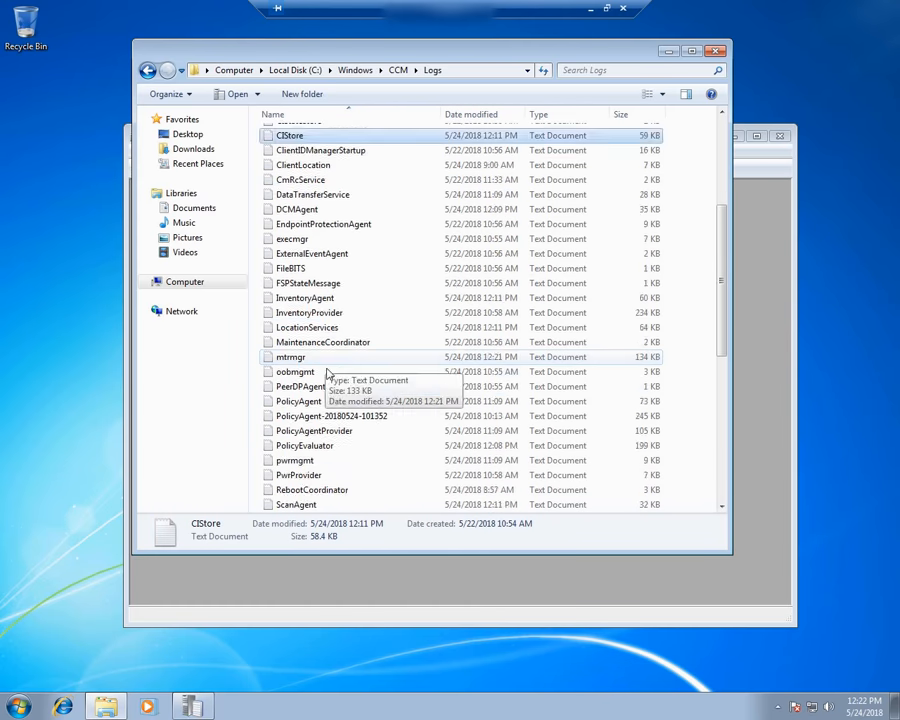
left_click(330, 387)
scroll(330, 387, "down", 5)
left_click(330, 387)
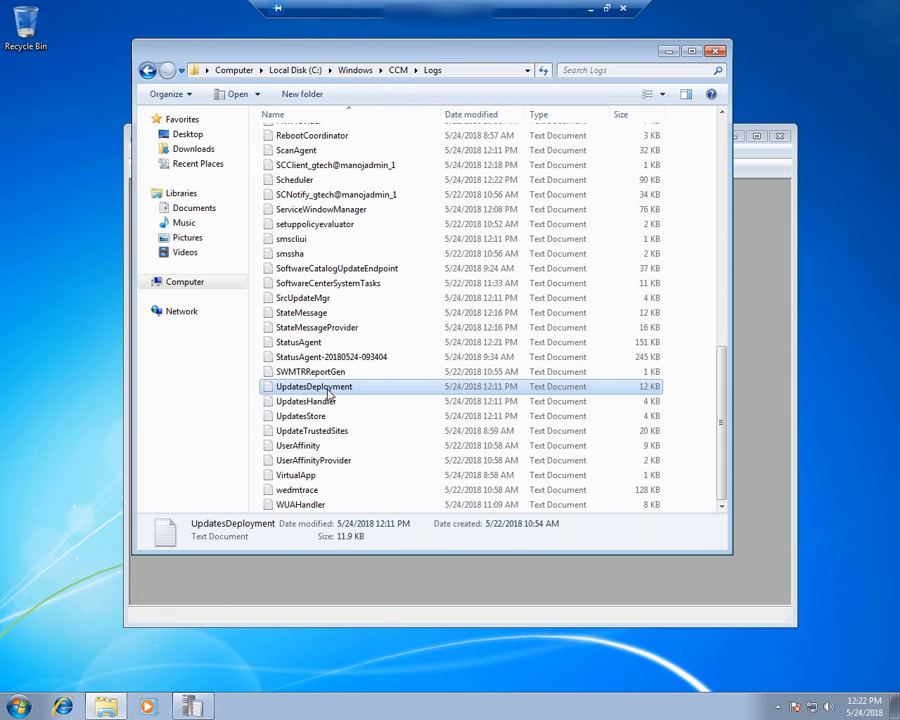
right_click(330, 394)
mouse_move(380, 416)
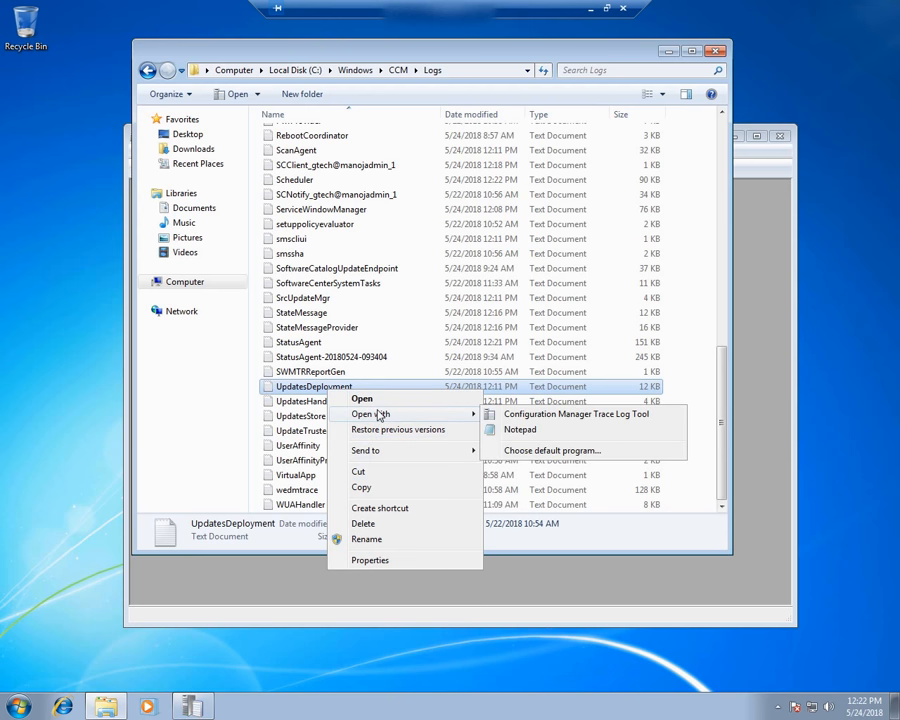
left_click(520, 414)
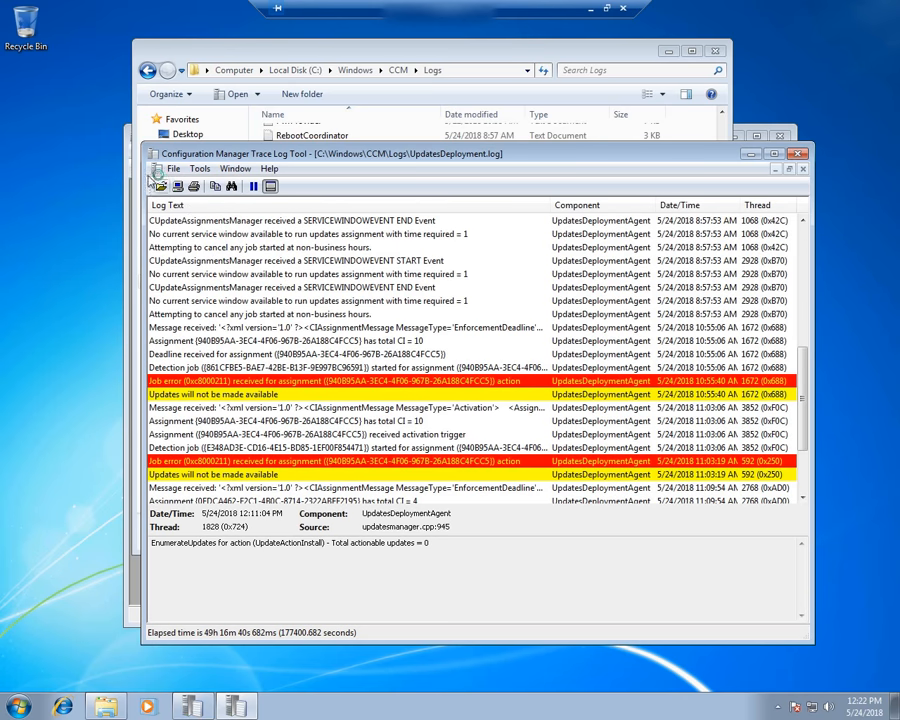
left_click(136, 137)
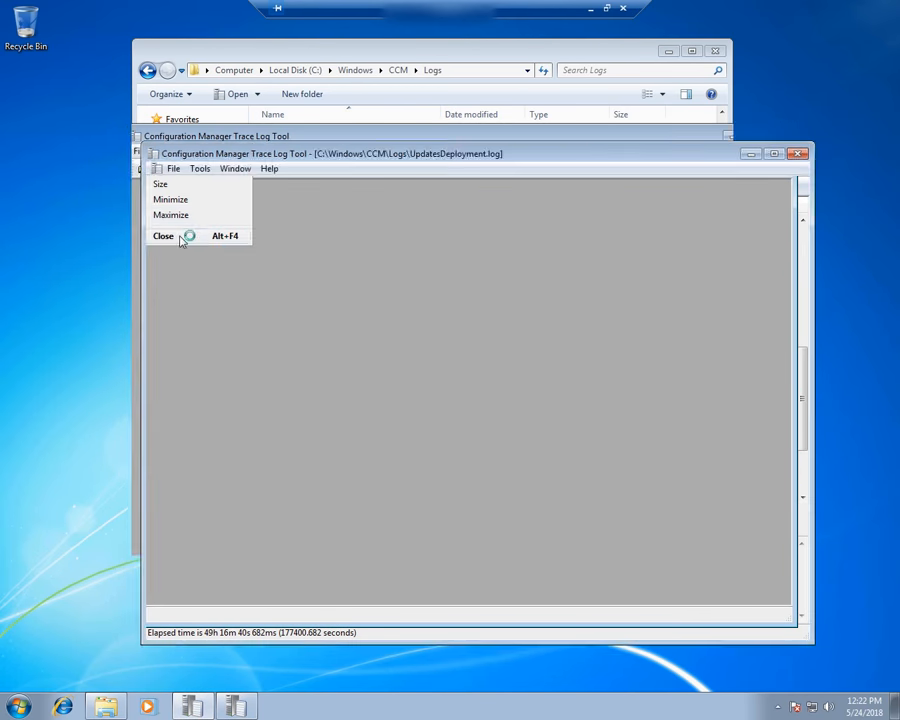
left_click(181, 238)
Examine the most recent UpdatesDeployment log entries and reposition the log window on the desktop.
left_click(335, 470)
scroll(340, 465, "down", 3)
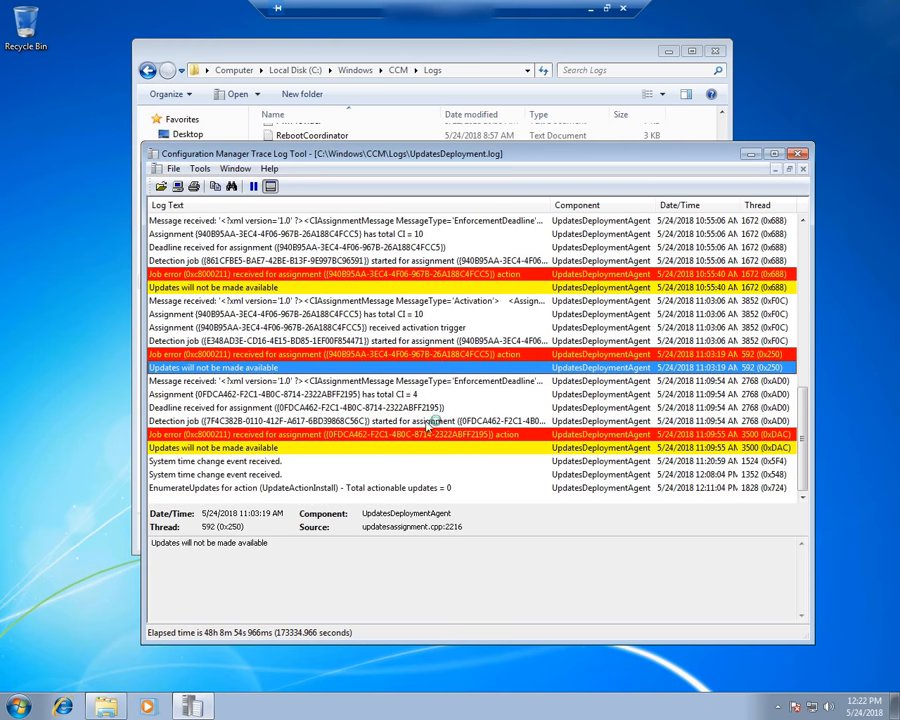
left_click(198, 448)
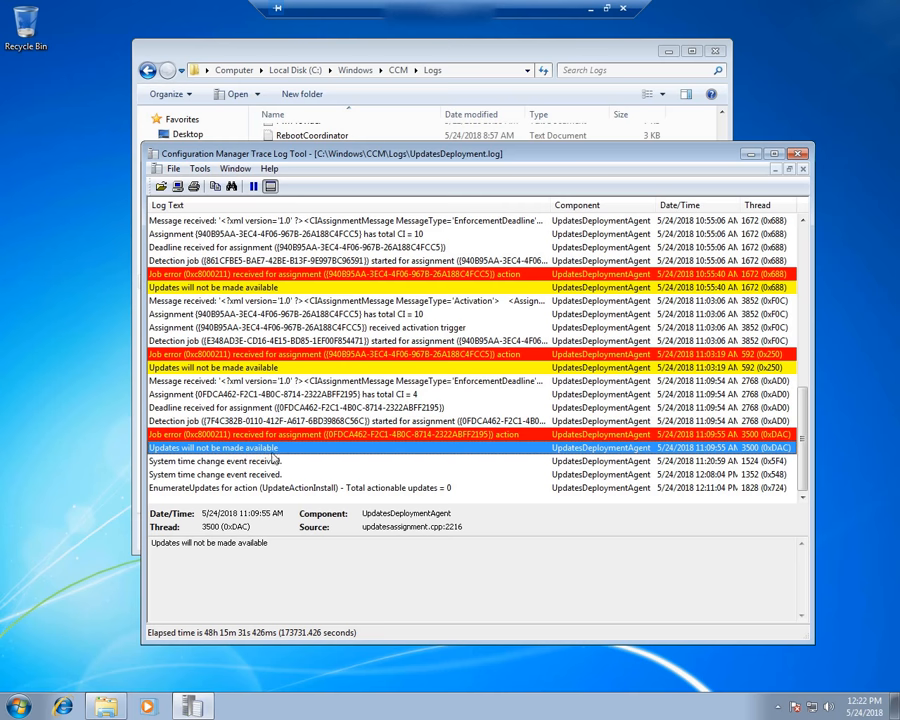
left_click(191, 463)
left_click(196, 476)
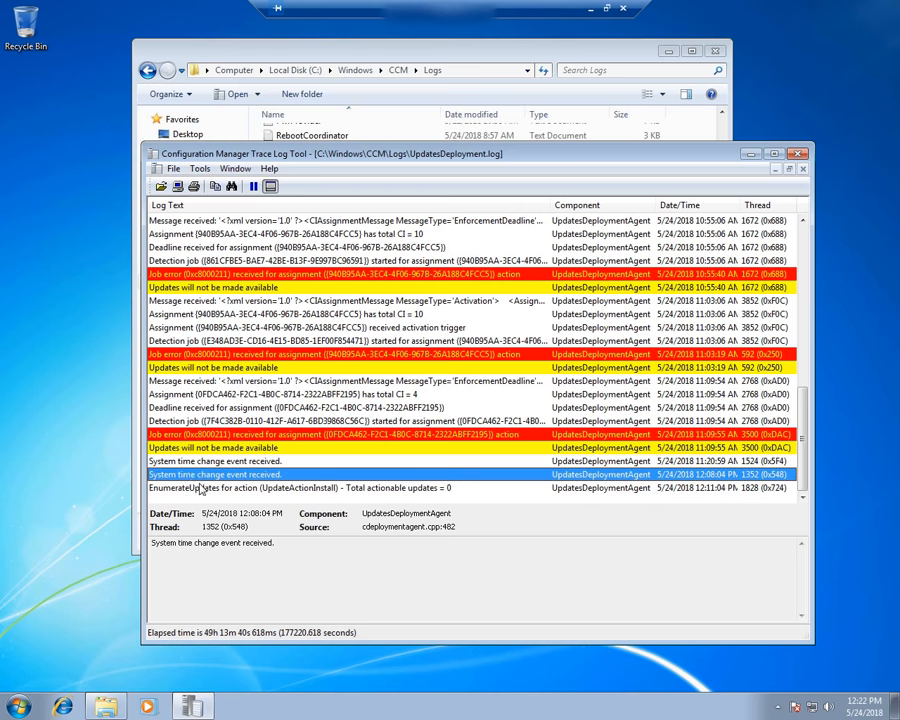
left_click(198, 488)
mouse_move(185, 155)
left_mouse_down()
mouse_move(184, 143)
mouse_move(80, 122)
left_mouse_up()
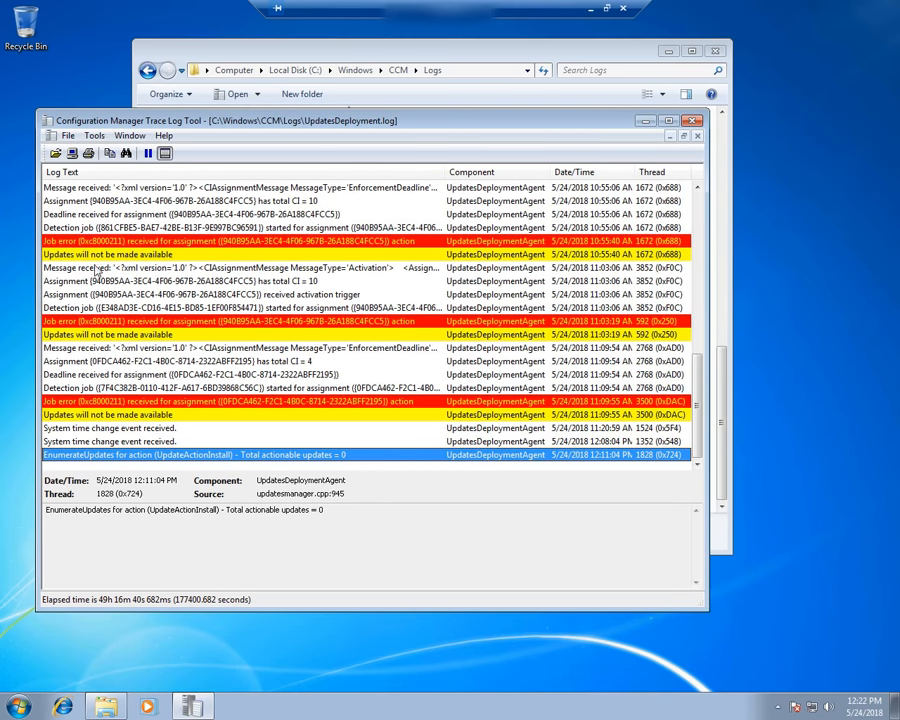
Go through the UpdatesDeployment log entry by entry from its beginning, checking the client policy, software updates feature and reboot messages.
left_click(100, 188)
scroll(229, 279, "up", 10)
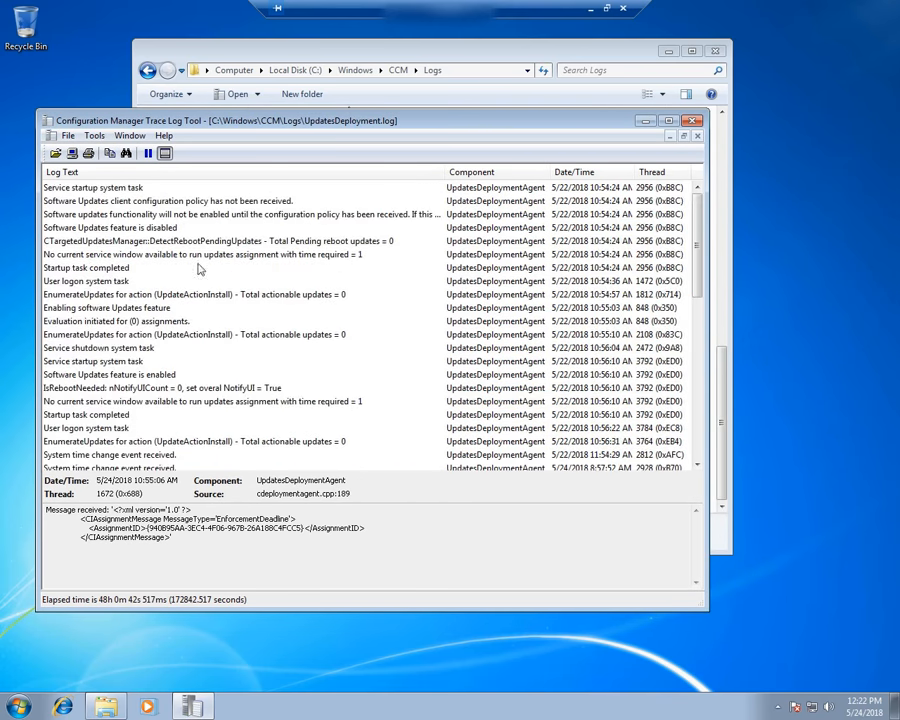
left_click(83, 192)
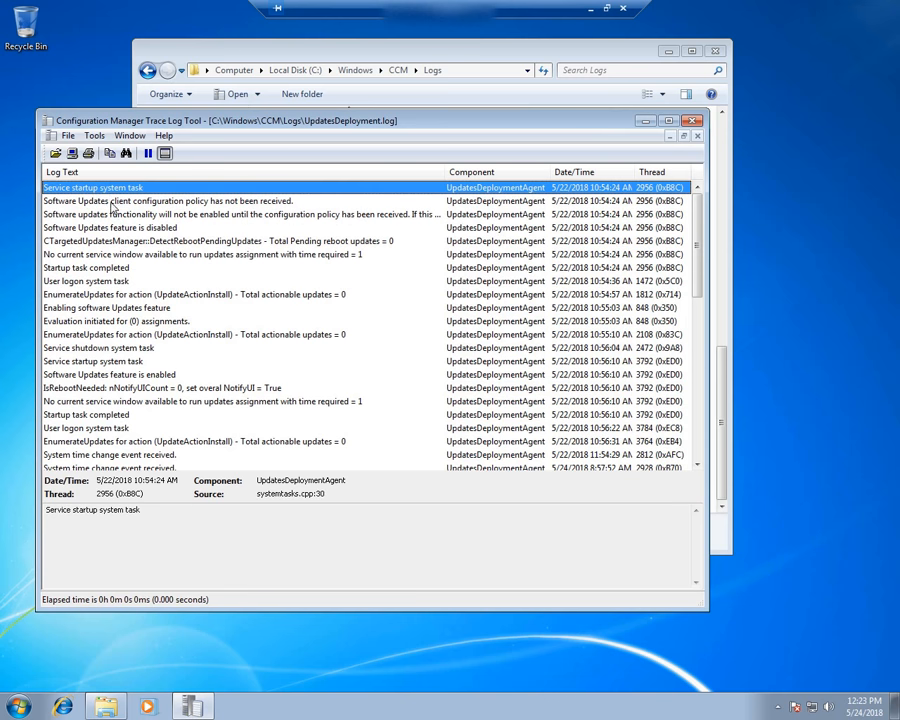
left_click(127, 202)
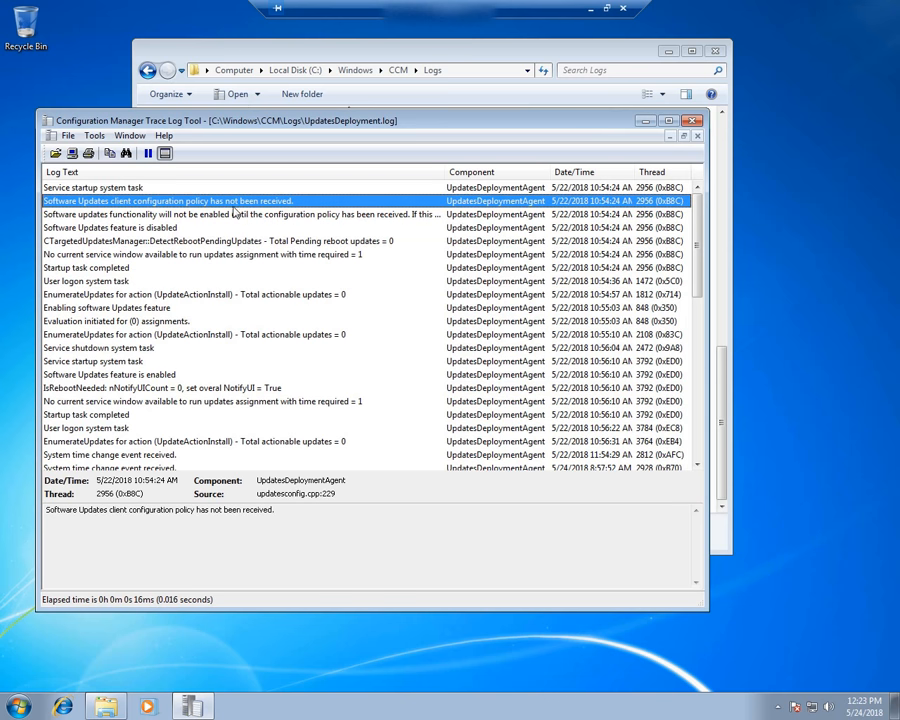
left_click(195, 219)
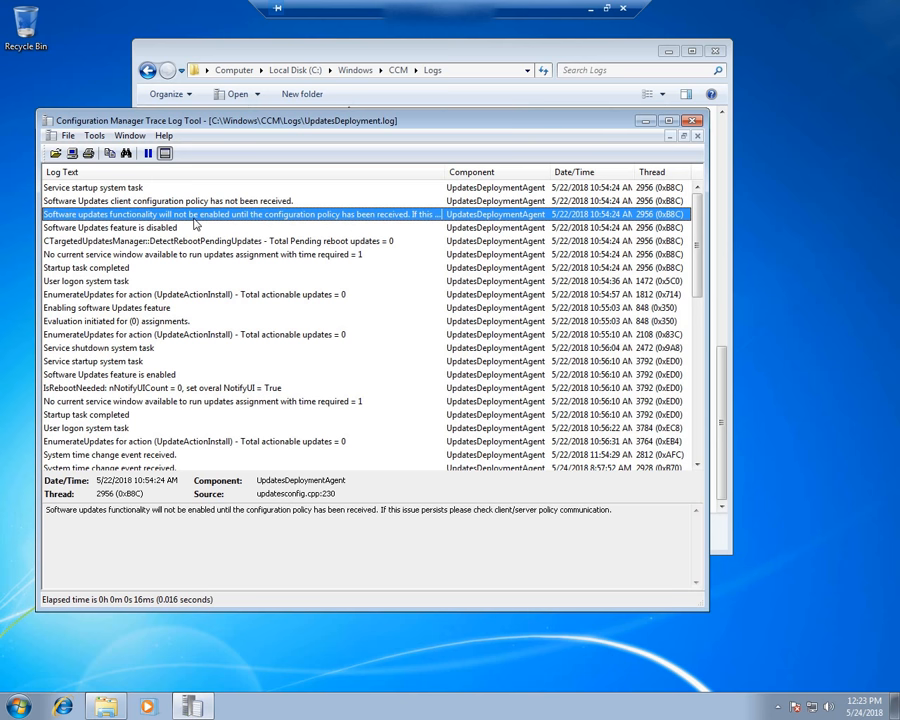
left_click(195, 227)
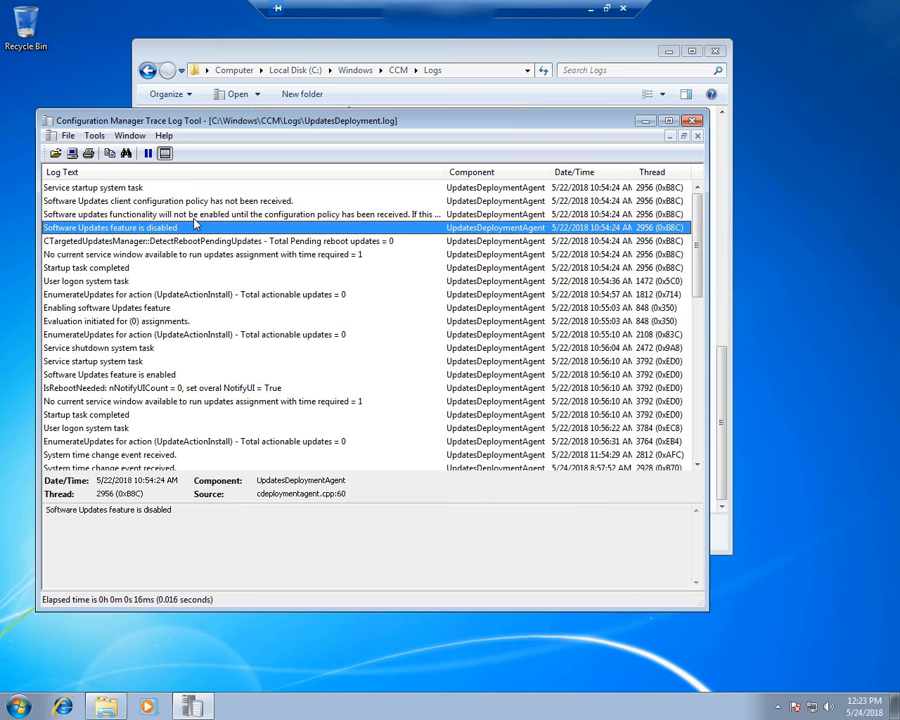
key("Down")
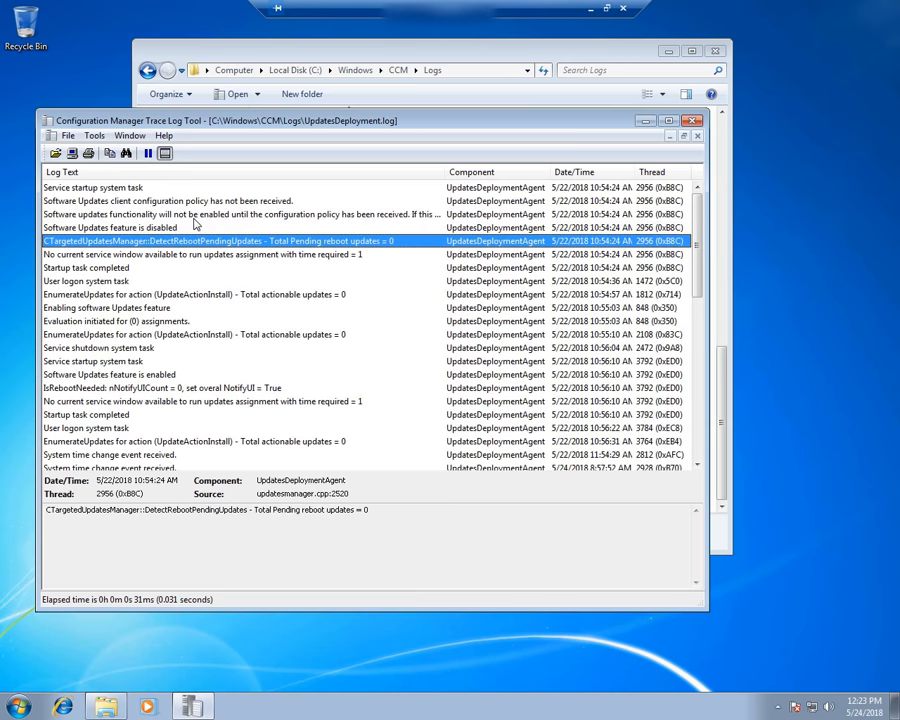
key("Down")
key("Down")
key("Down")
key("Down")
key("Down")
key("Down")
key("Down")
key("Down")
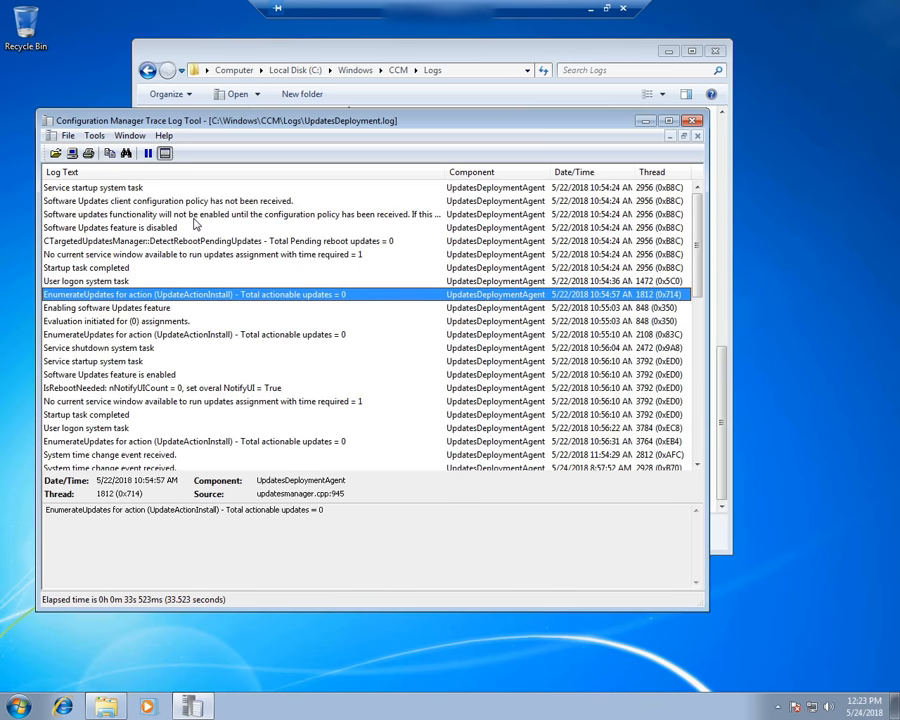
key("Down")
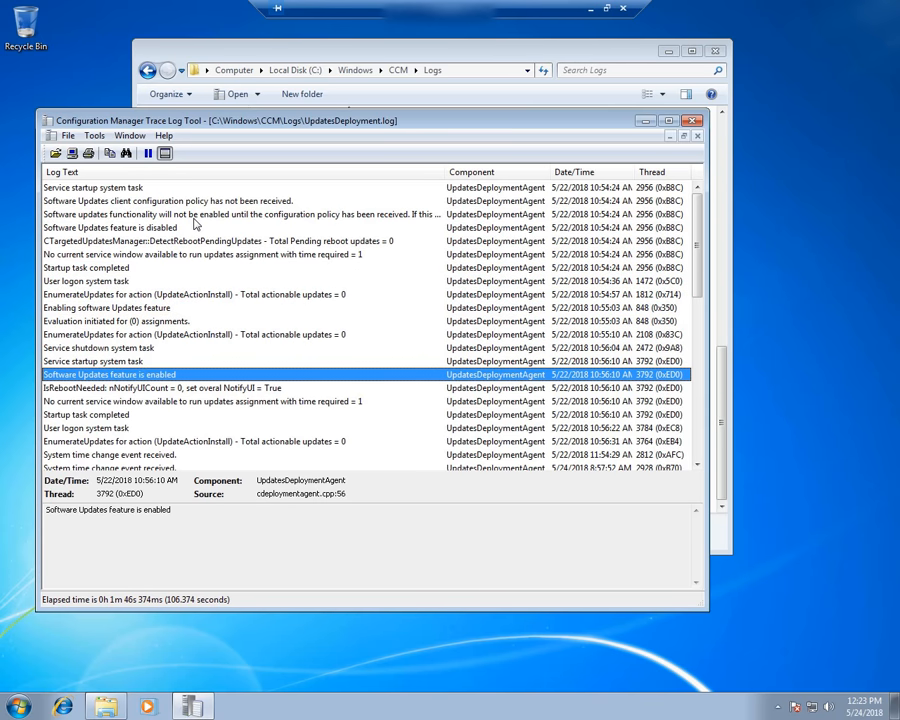
key("Down")
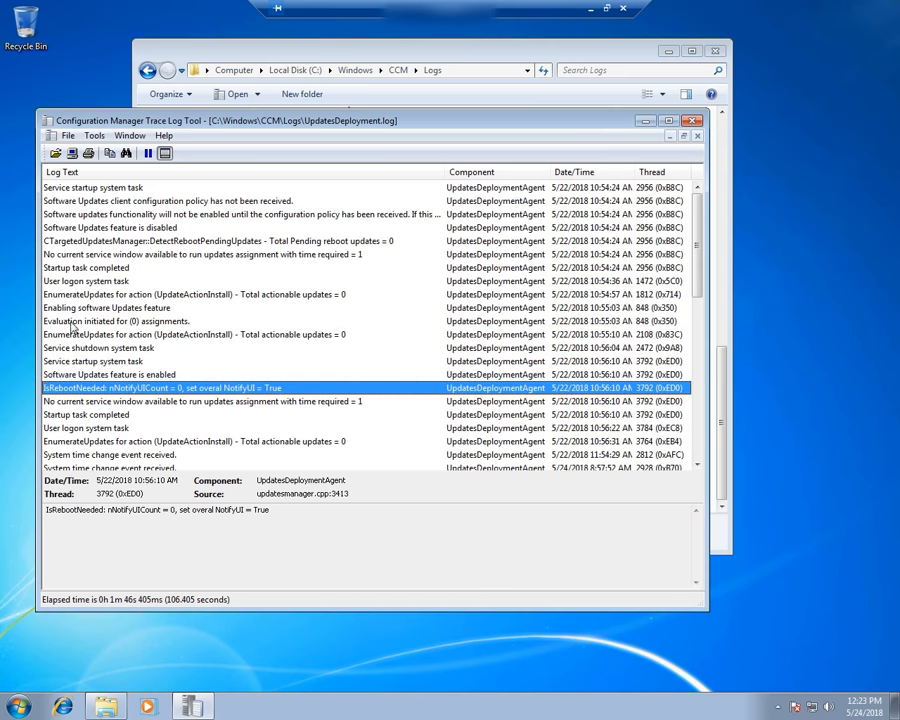
Go through the next UpdatesDeployment log entries, from the service window check to the system time change and SERVICEWINDOWEVENT messages.
scroll(72, 325, "down", 3)
key("Down")
key("Down")
key("Down")
key("Down")
key("Down")
key("Down")
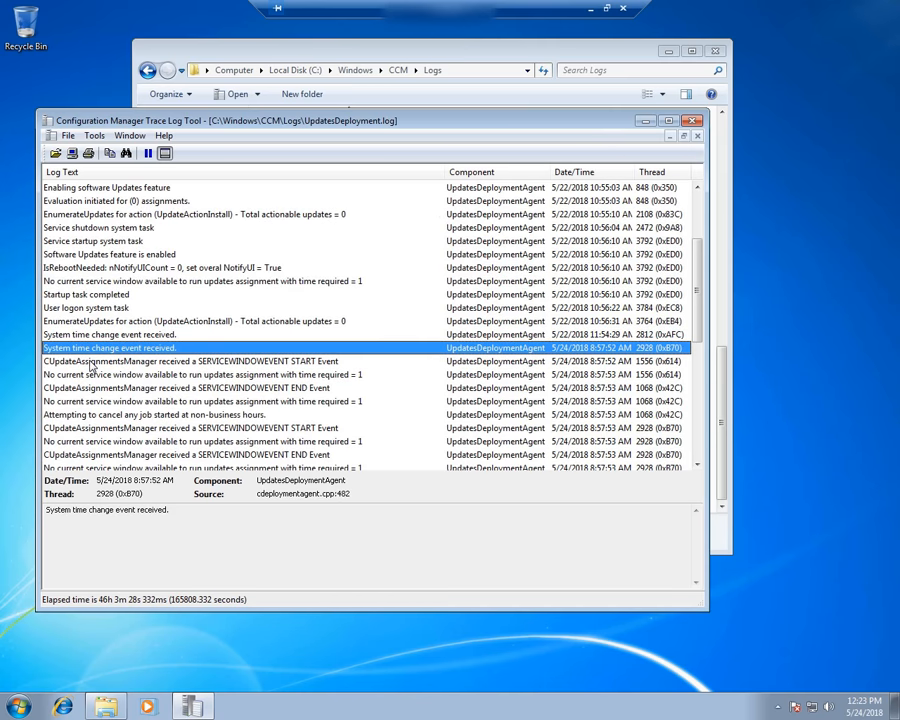
key("Down")
scroll(105, 368, "down", 6)
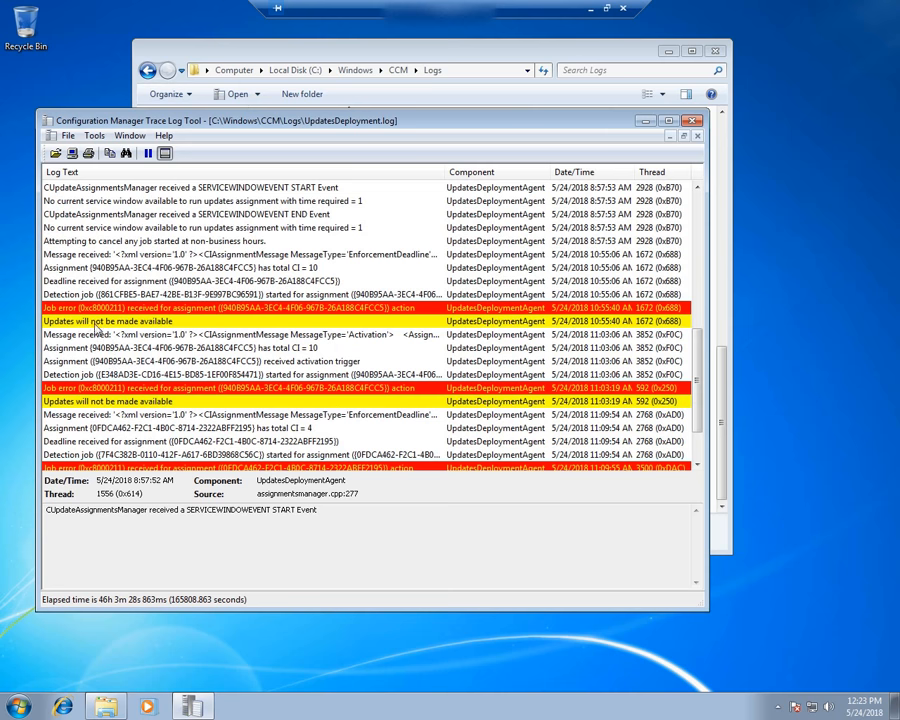
Examine the deadline, detection job, job error and activation entries of the first update assignment in the UpdatesDeployment log.
left_click(92, 295)
left_click(115, 282)
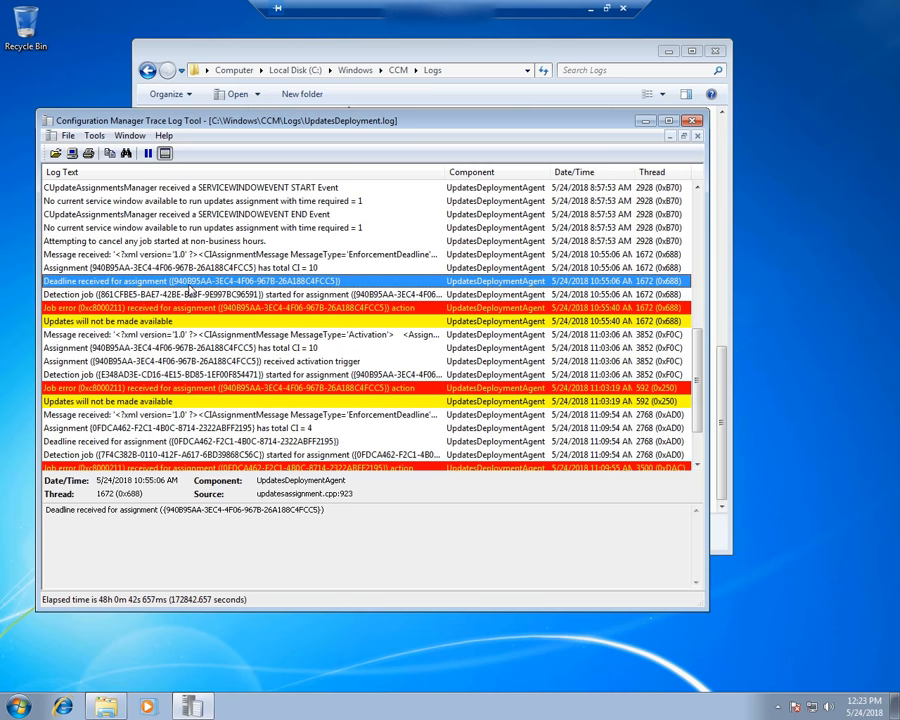
left_click(190, 290)
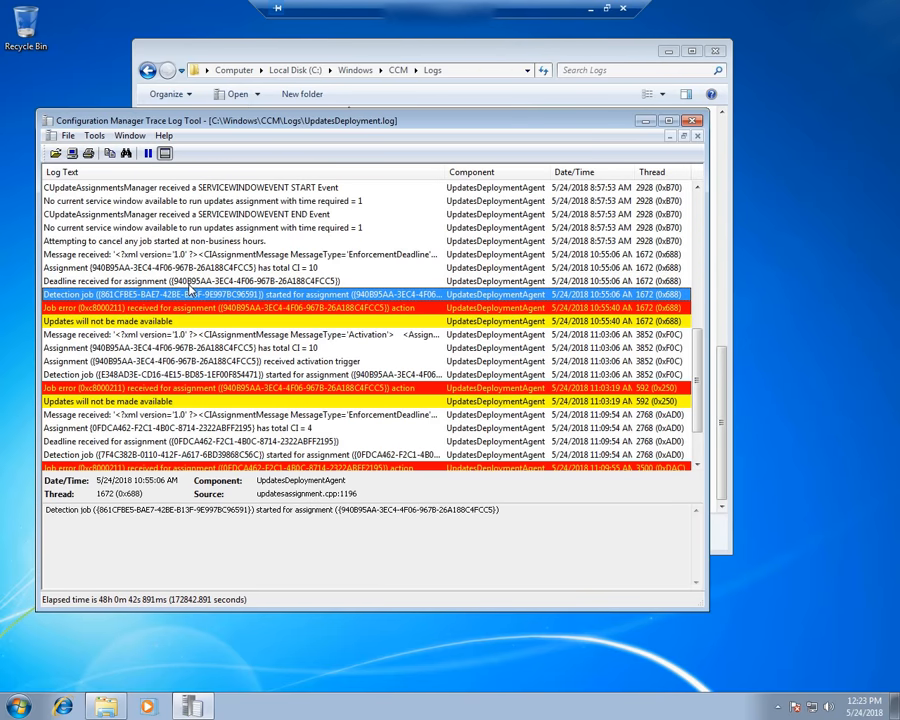
key("Down")
key("Down")
key("Down")
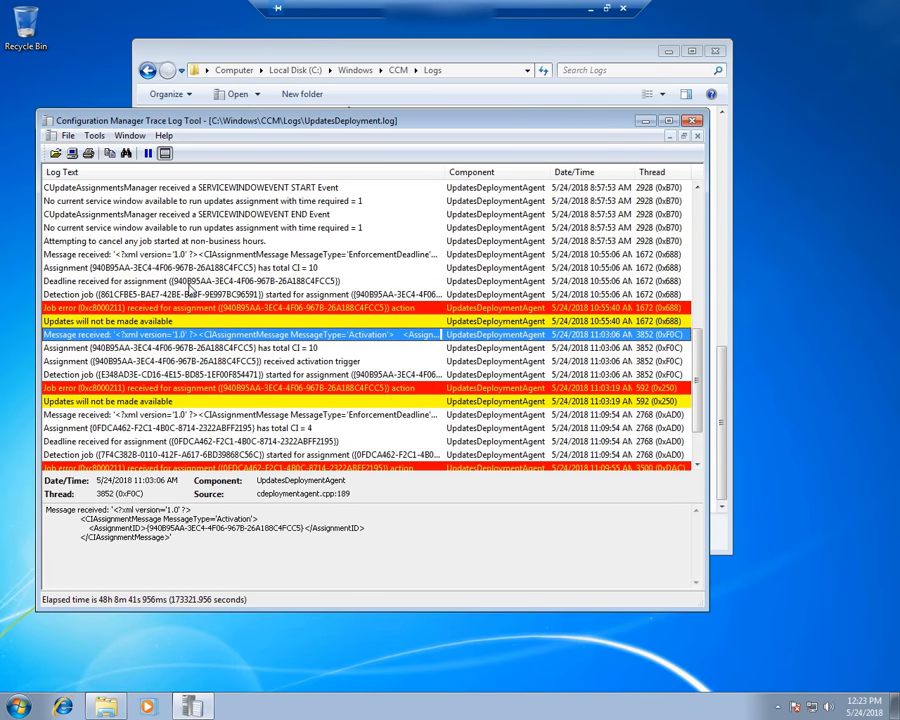
key("Down")
key("Down")
key("Down")
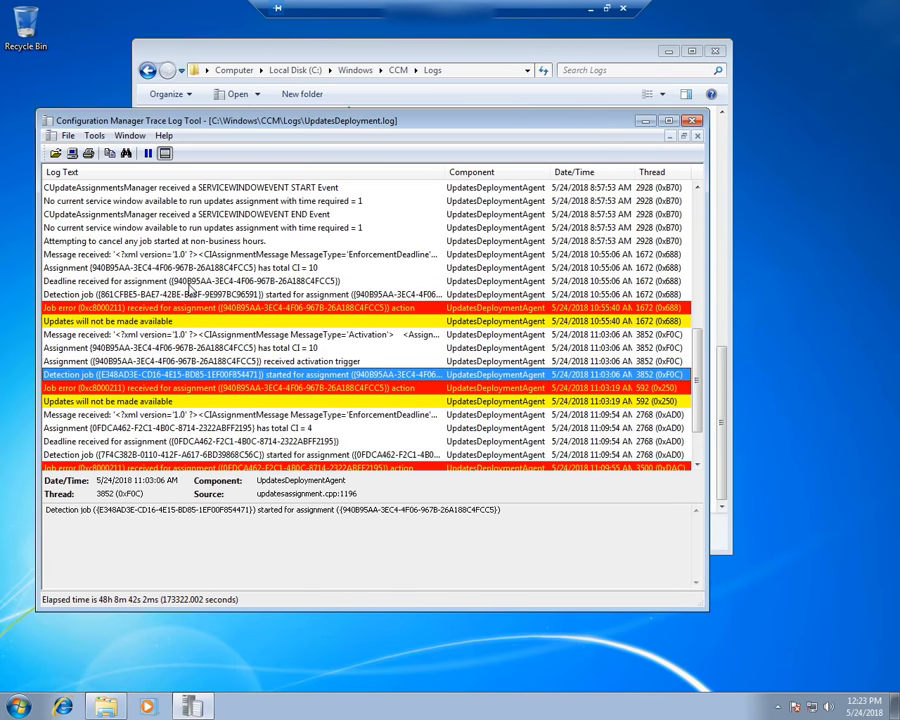
key("Down")
key("Down")
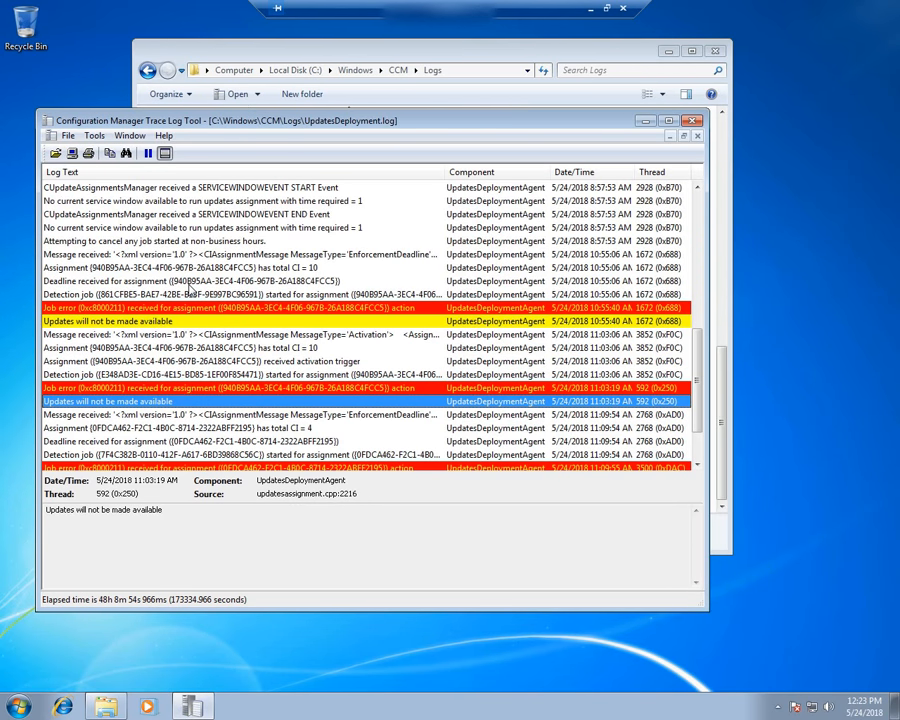
Check the remaining UpdatesDeployment entries to the end of the log, covering the second assignment's enforcement deadline and the update enumeration.
key("Down")
key("Down")
key("Down")
key("Down")
key("Down")
key("Down")
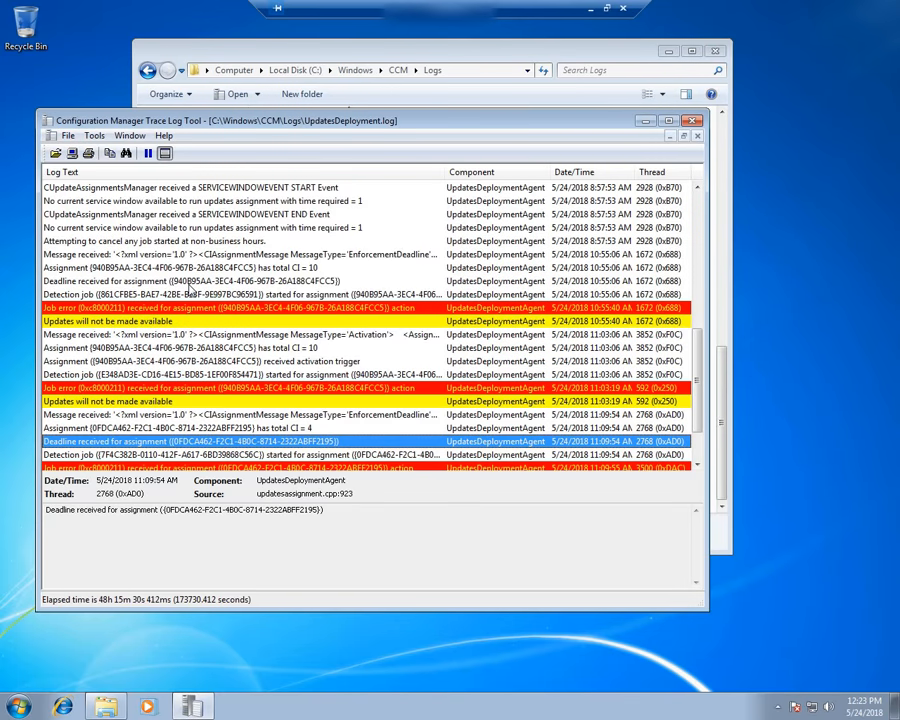
key("Down")
key("Down")
key("Down")
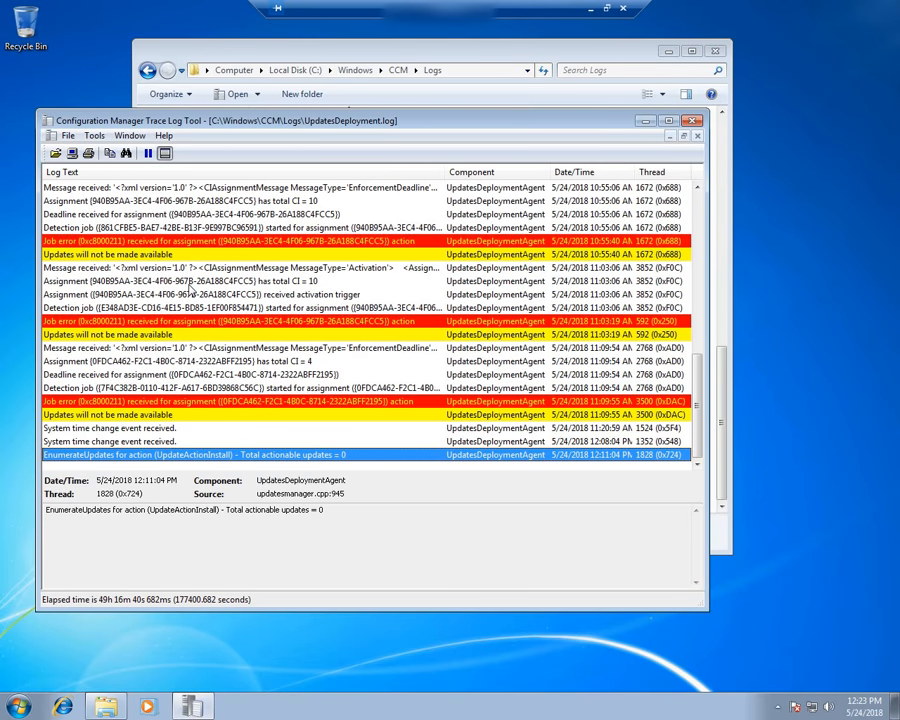
Open the UpdatesStore log from the CCM Logs folder with the Configuration Manager Trace Log Tool and reposition its window.
left_click(453, 59)
left_click(331, 405)
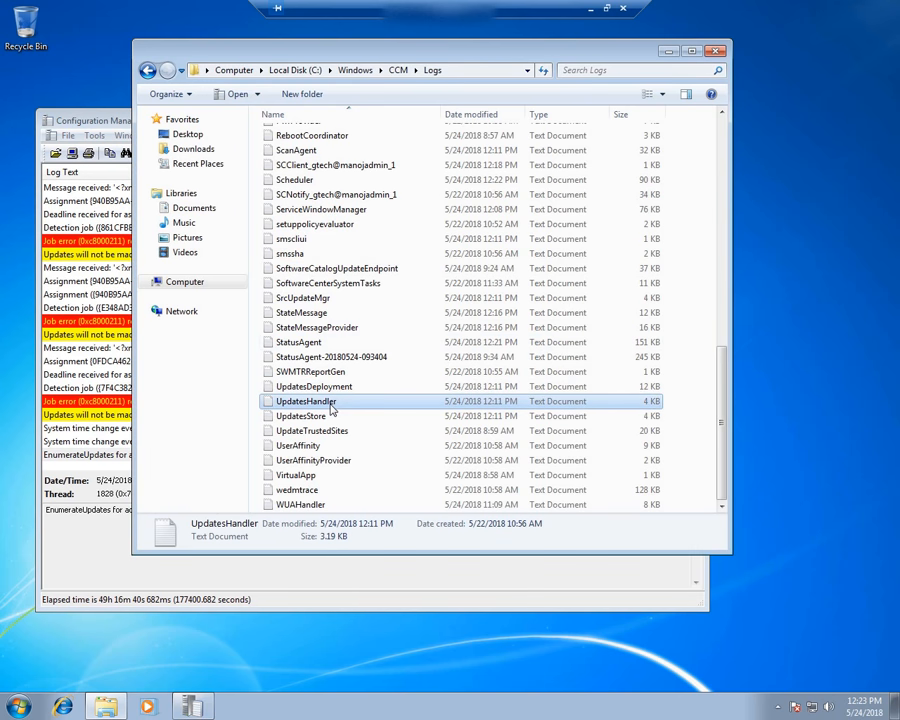
key("Down")
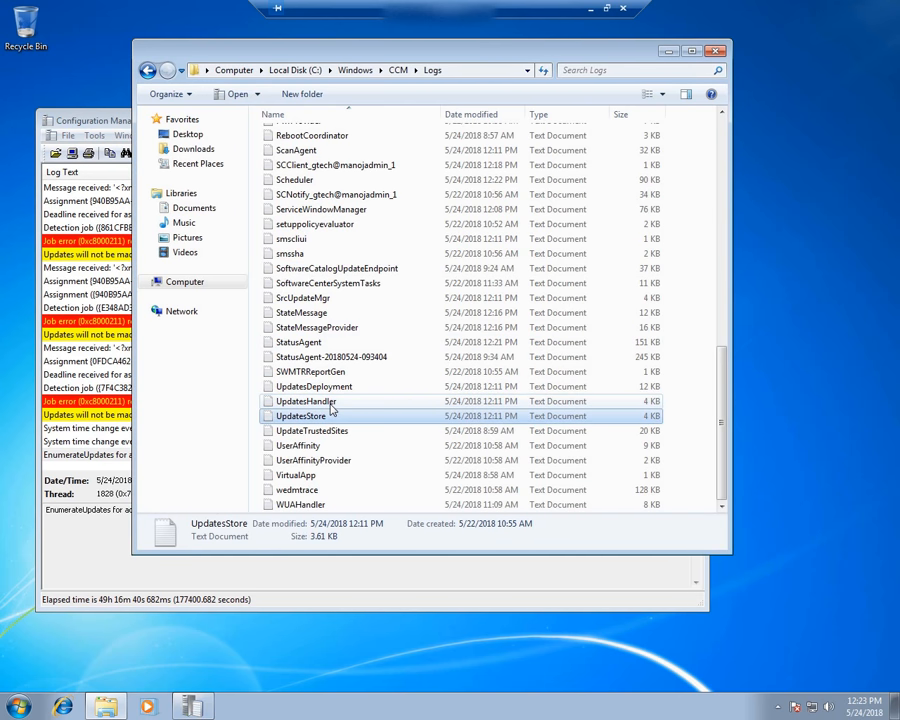
right_click(332, 416)
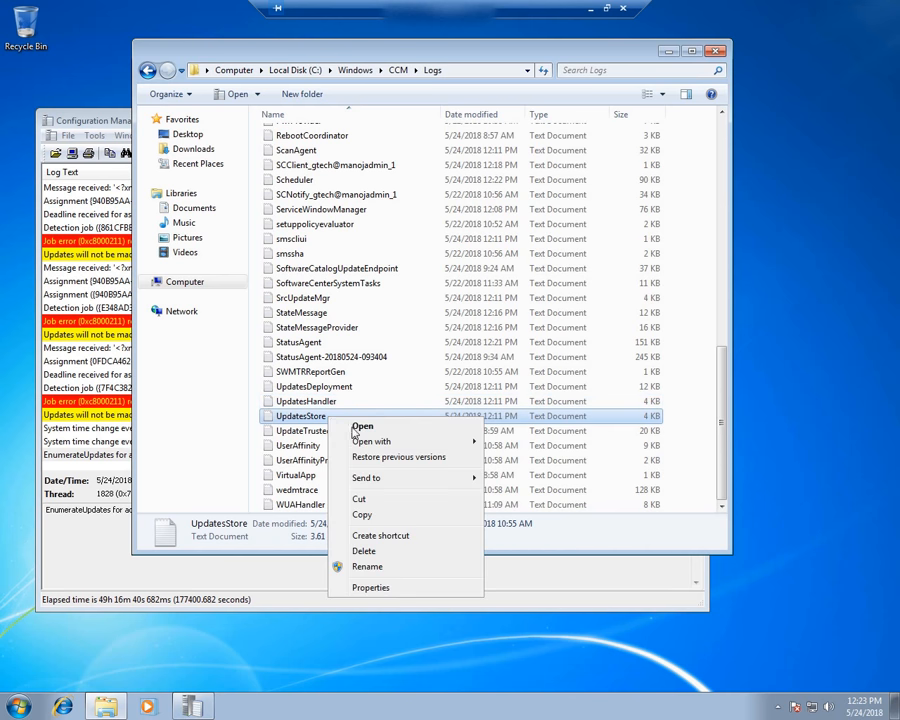
mouse_move(380, 443)
left_click(516, 437)
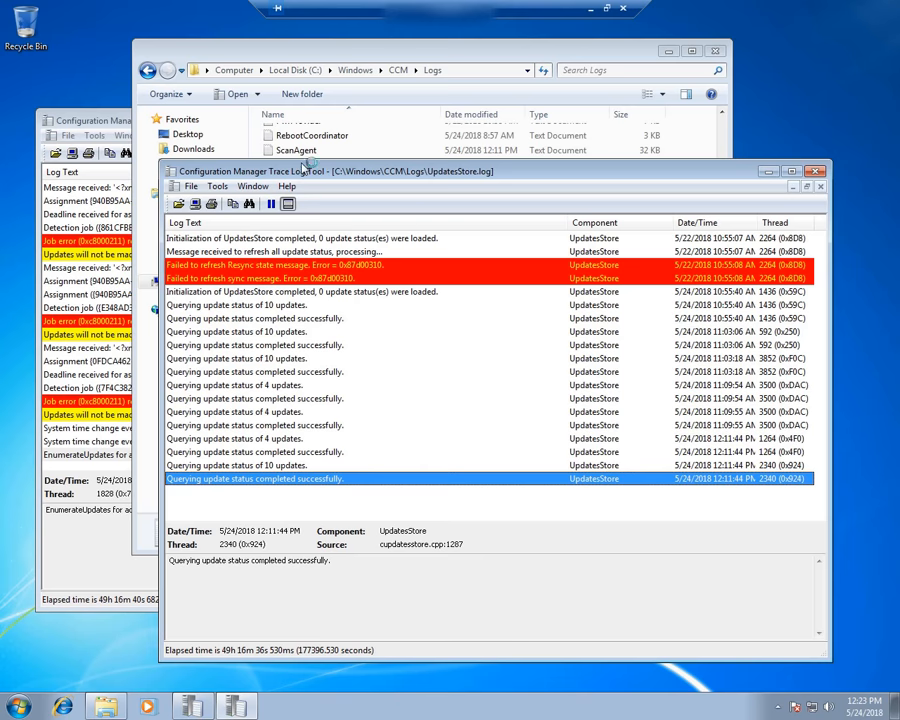
left_click_drag(452, 178, 408, 110)
Examine the initialization, status refresh and failed sync message entries at the beginning of the UpdatesStore log.
left_click(200, 237)
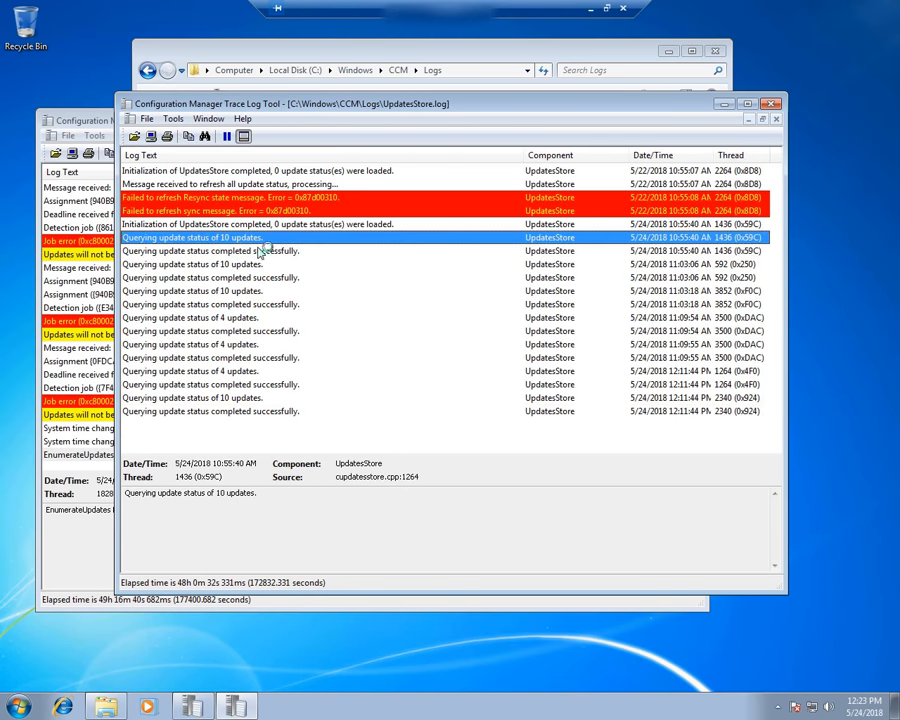
left_click(173, 183)
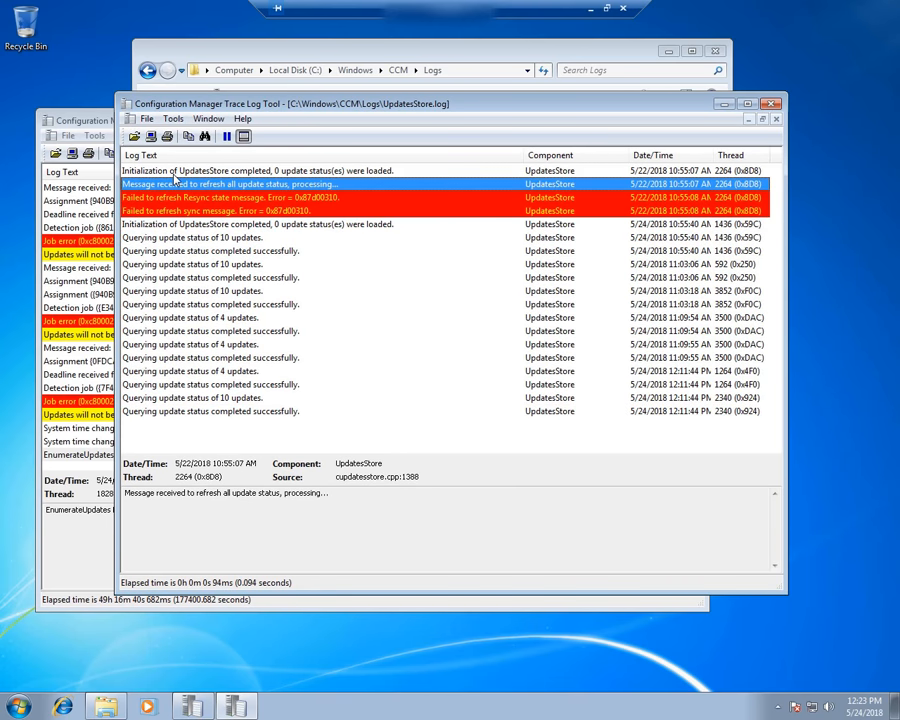
left_click(185, 175)
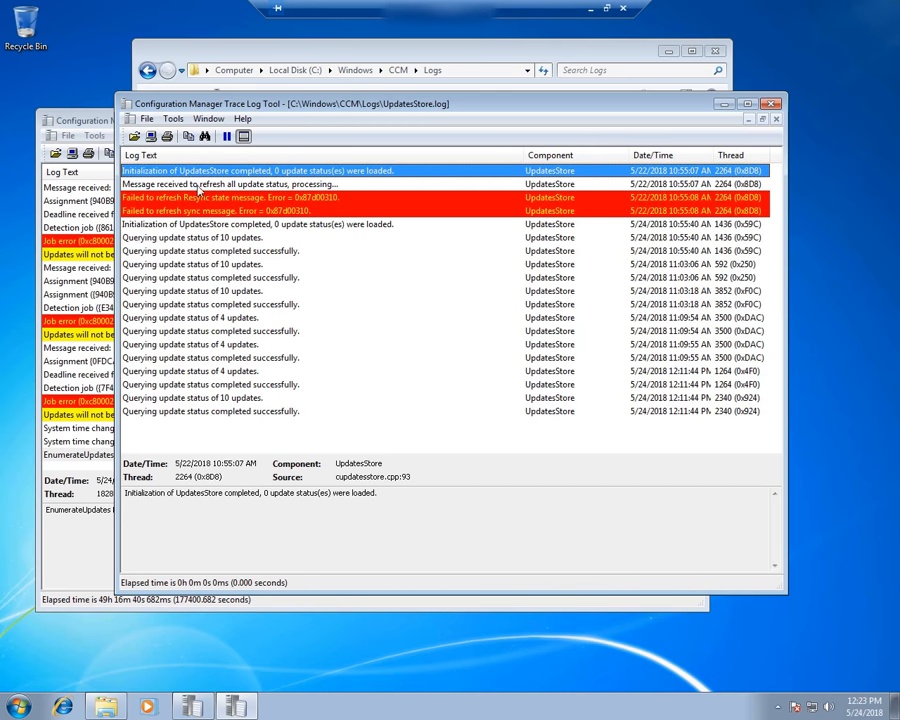
left_click(199, 185)
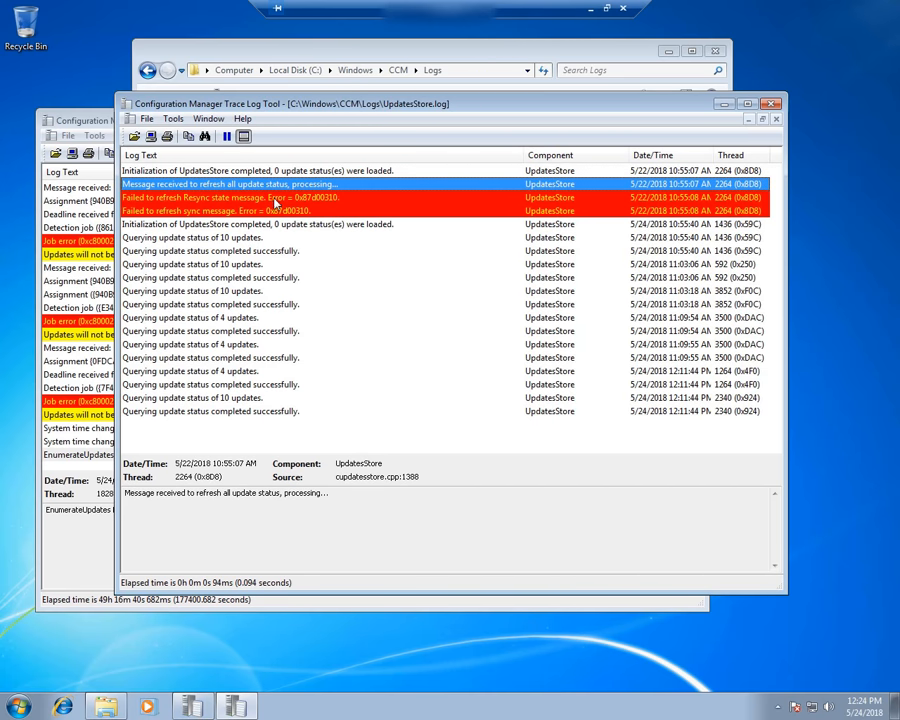
left_click(218, 198)
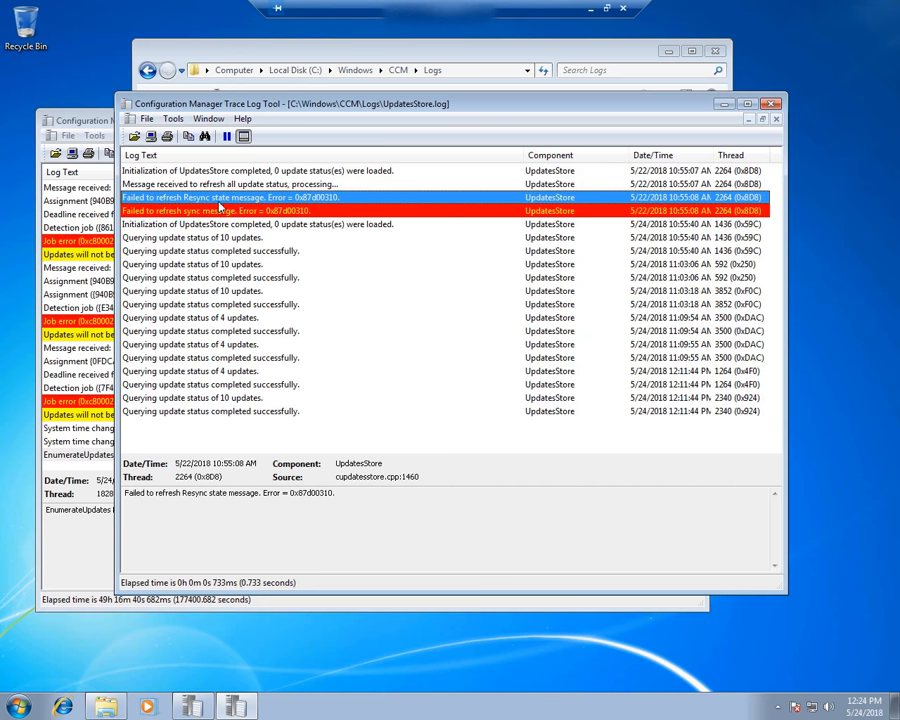
left_click(177, 213)
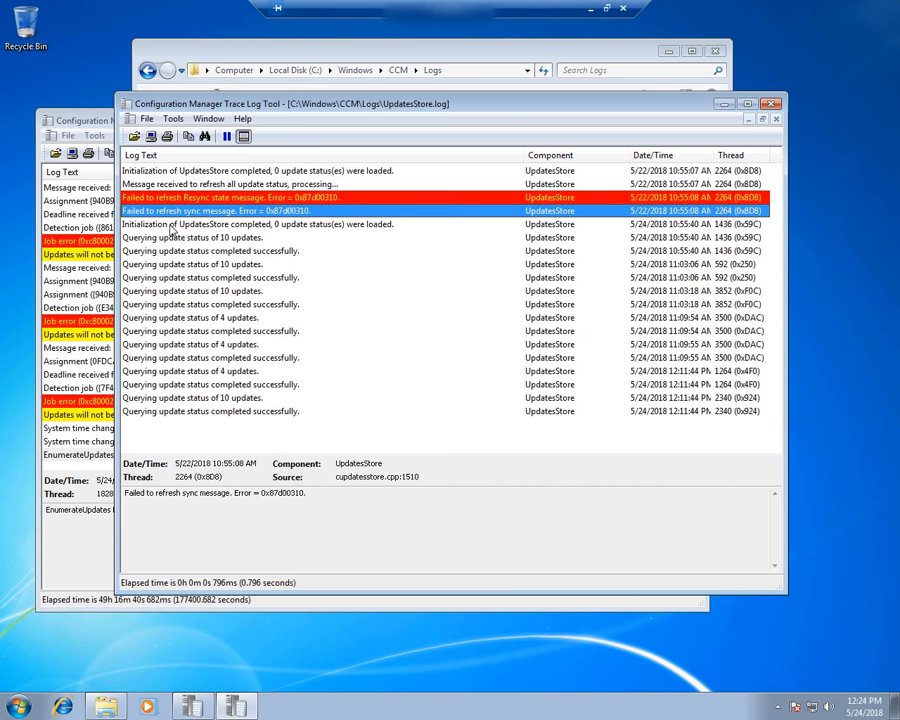
left_click(178, 225)
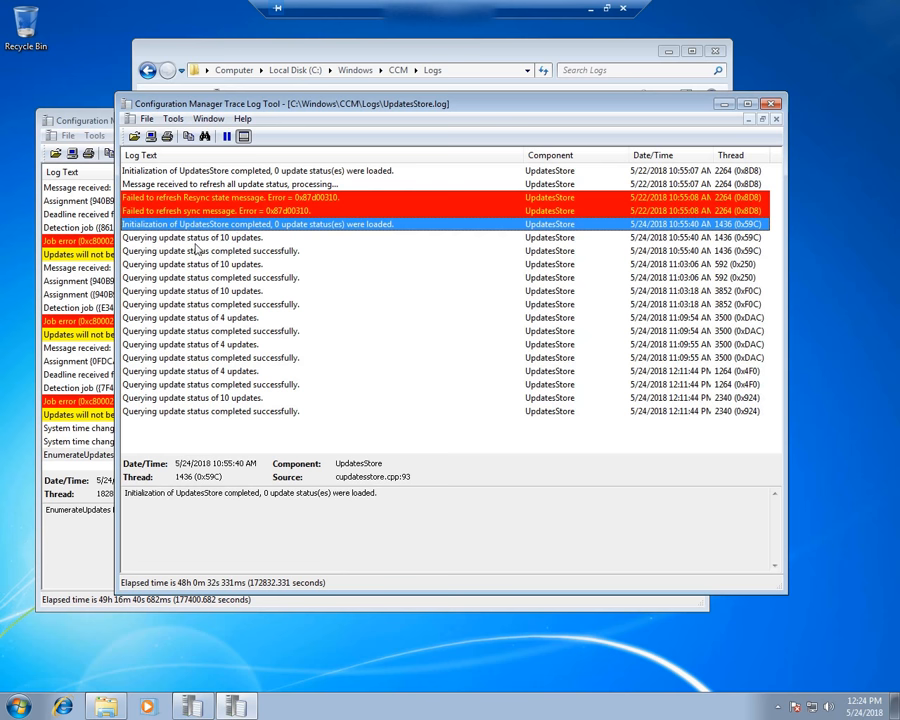
Go through the update status query entries in the UpdatesStore log one by one to its last line.
left_click(193, 238)
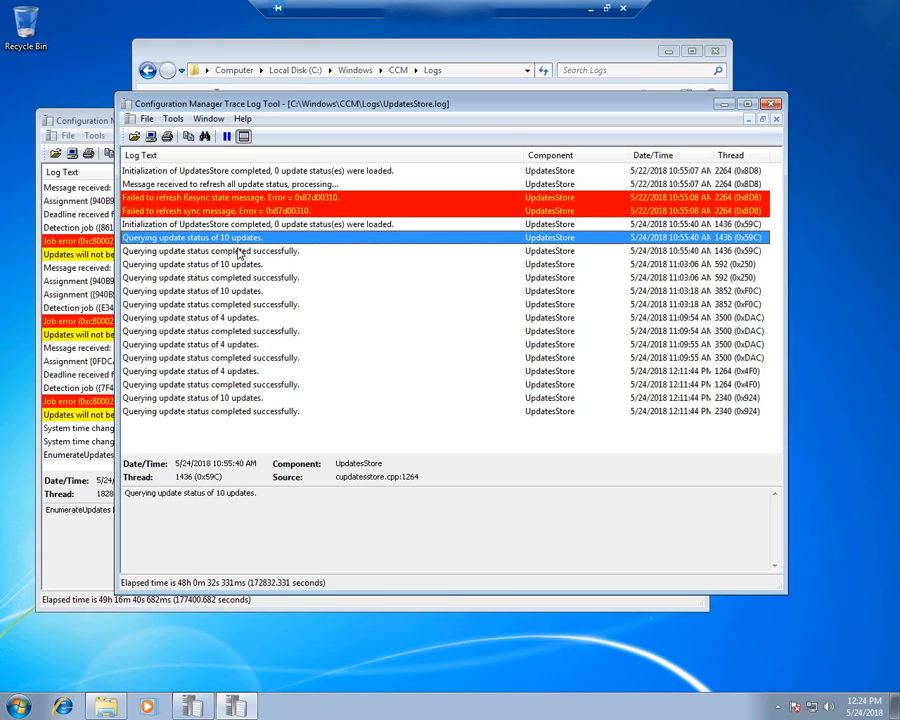
left_click(236, 252)
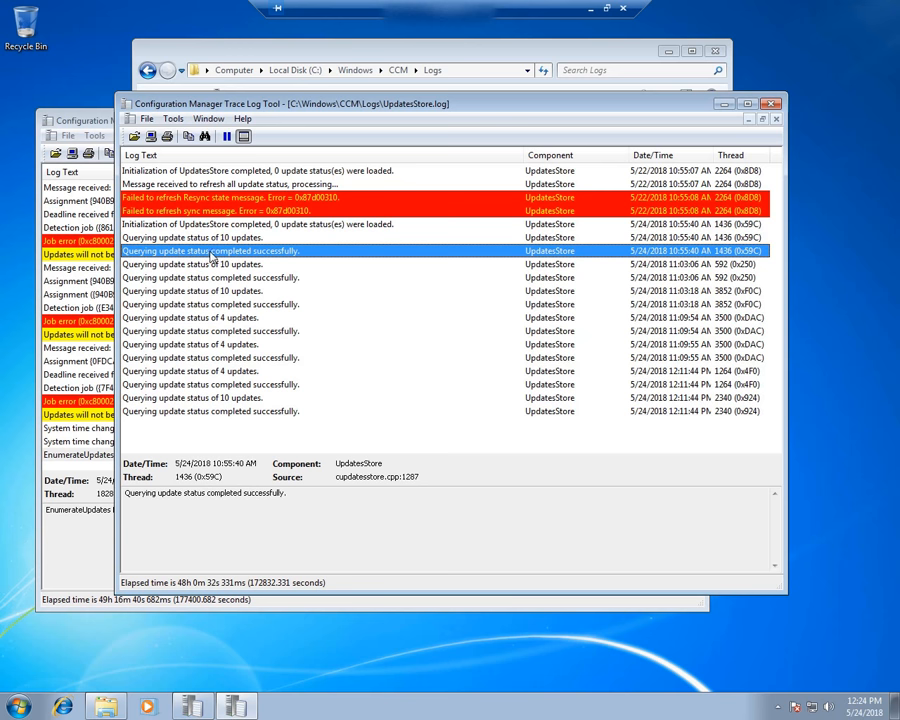
left_click(232, 265)
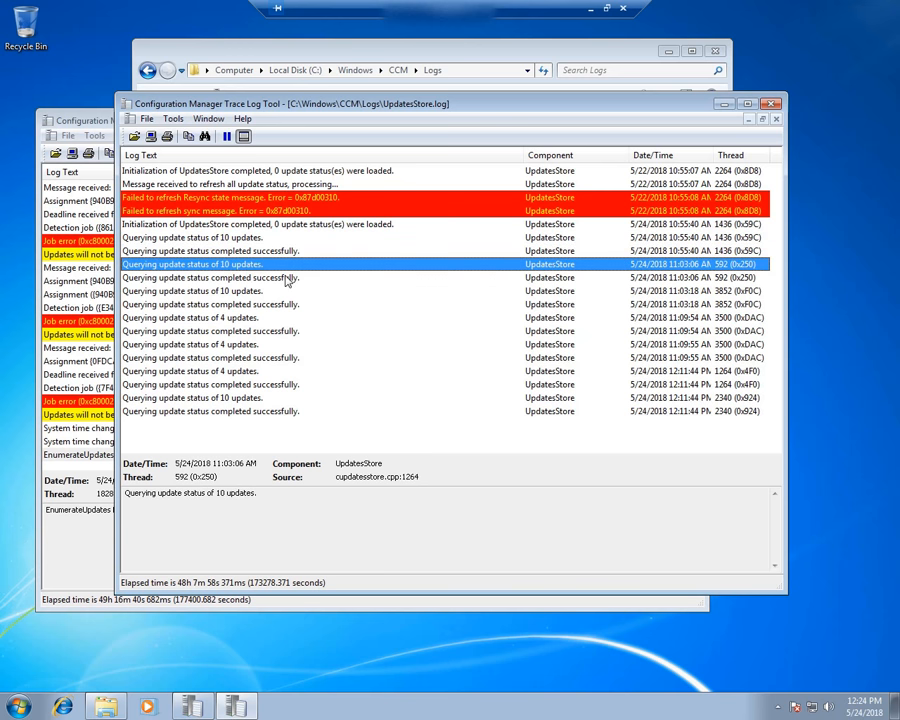
key("Down")
key("Down")
key("Down")
key("Down")
key("Down")
key("Down")
key("Down")
key("Down")
key("Down")
key("Down")
key("Down")
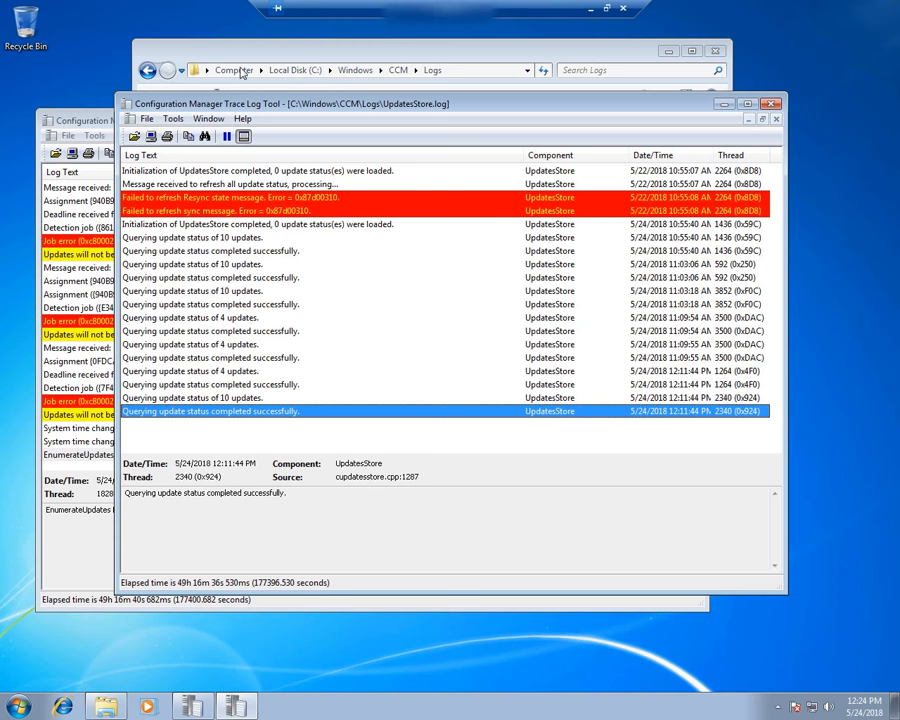
Open the WUAHandler log from the Logs folder with the Configuration Manager Trace Log Tool and select its resultant WUA policy warning.
left_click(241, 72)
left_click(310, 432)
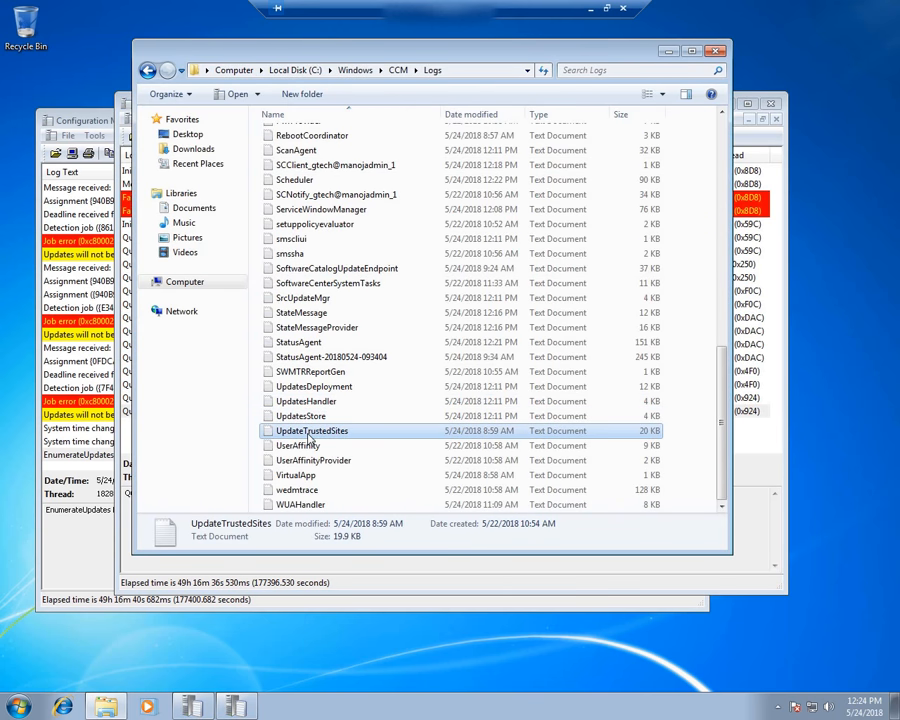
left_click(302, 505)
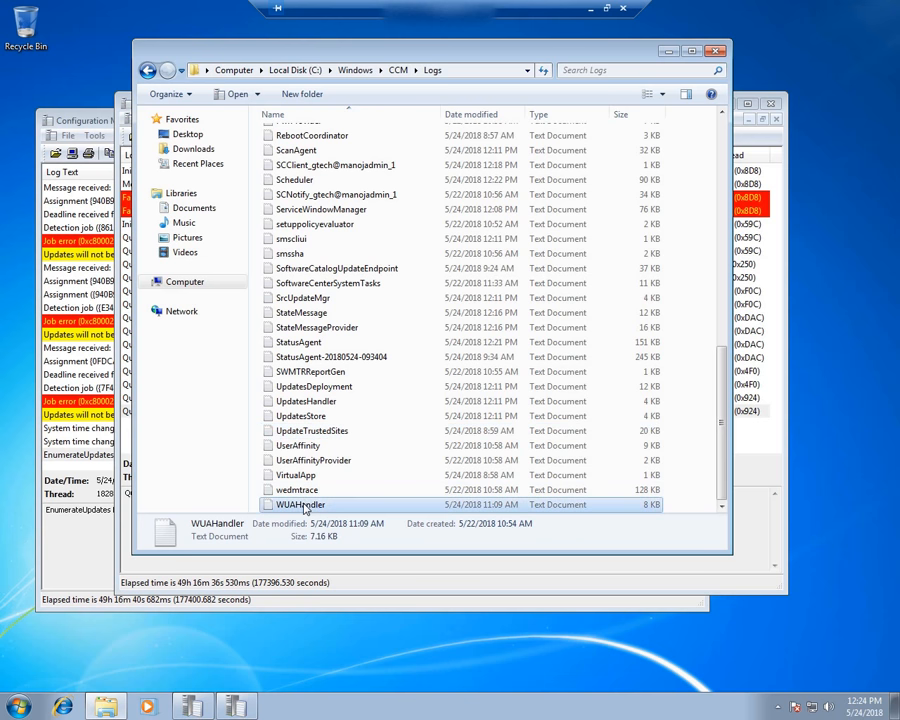
right_click(304, 505)
mouse_move(340, 528)
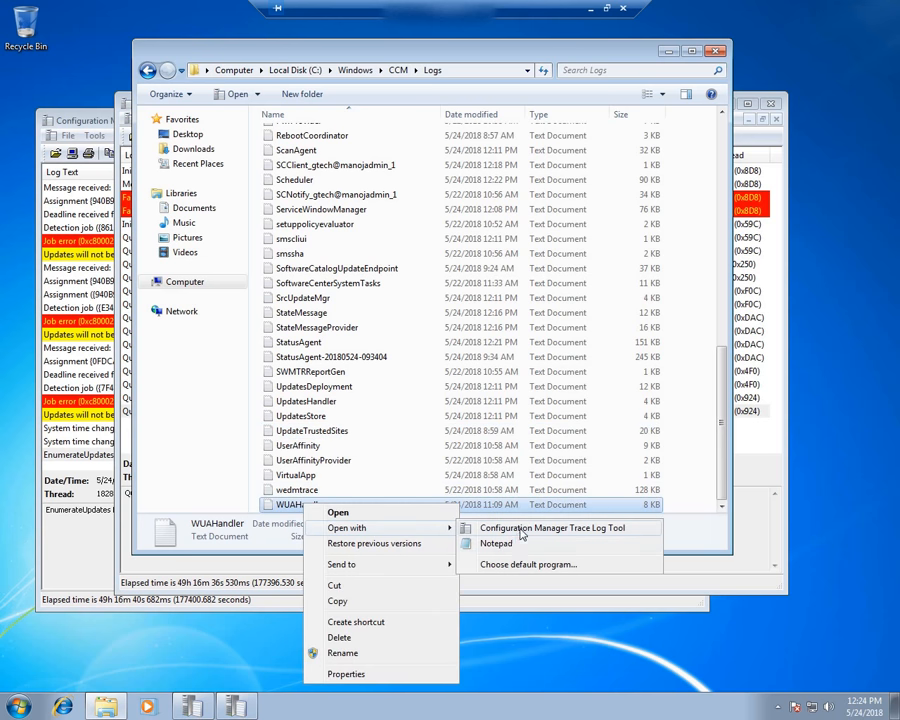
left_click(508, 525)
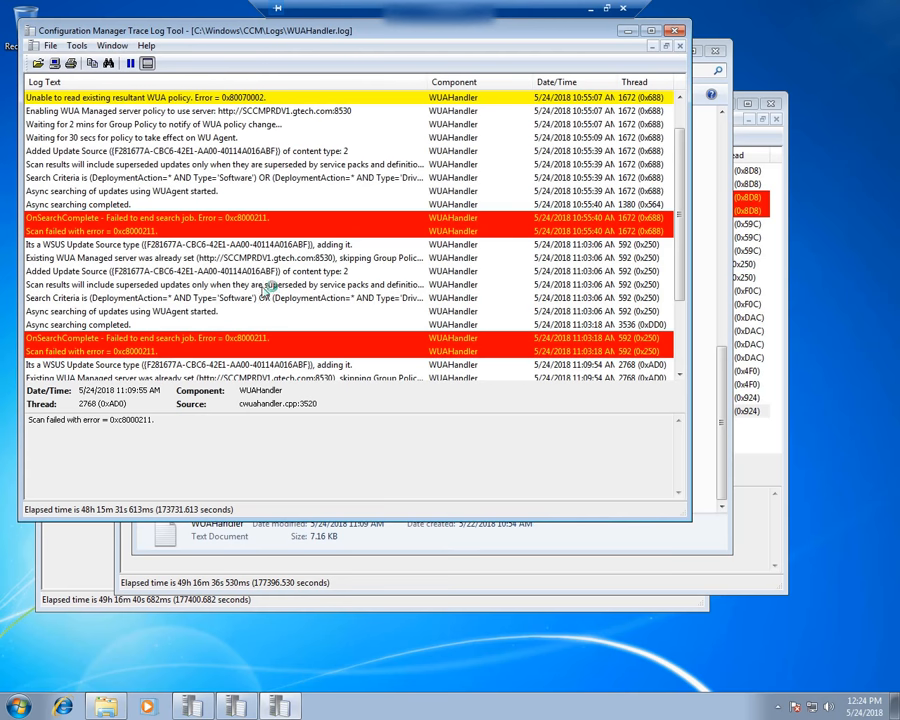
left_click(125, 97)
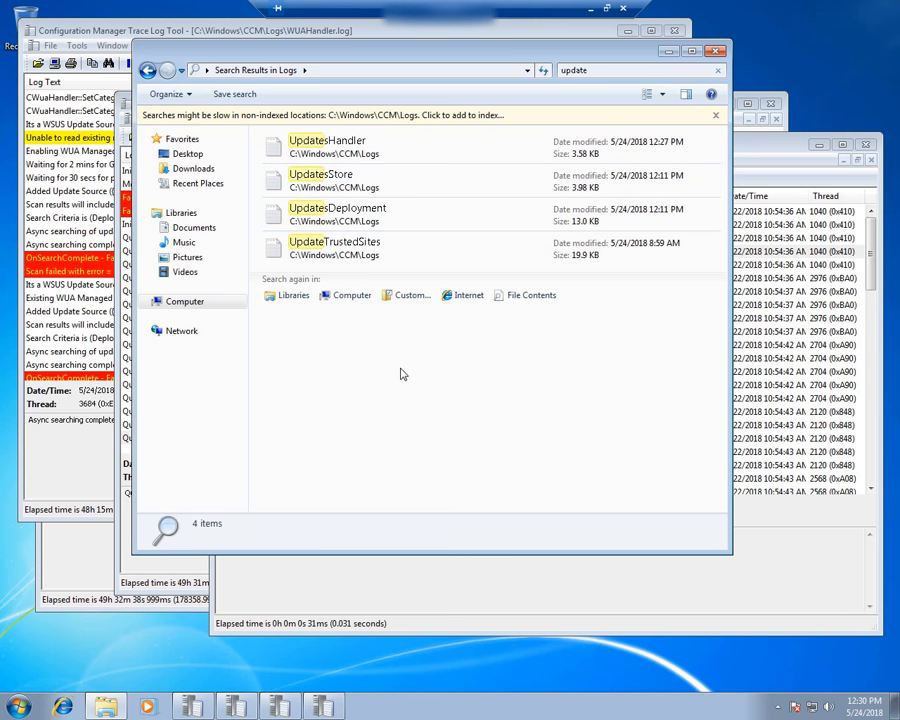
Close the Explorer search results and the UpdateTrustedSites, UpdatesStore, WUAHandler and UpdatesDeployment log windows.
left_click(710, 50)
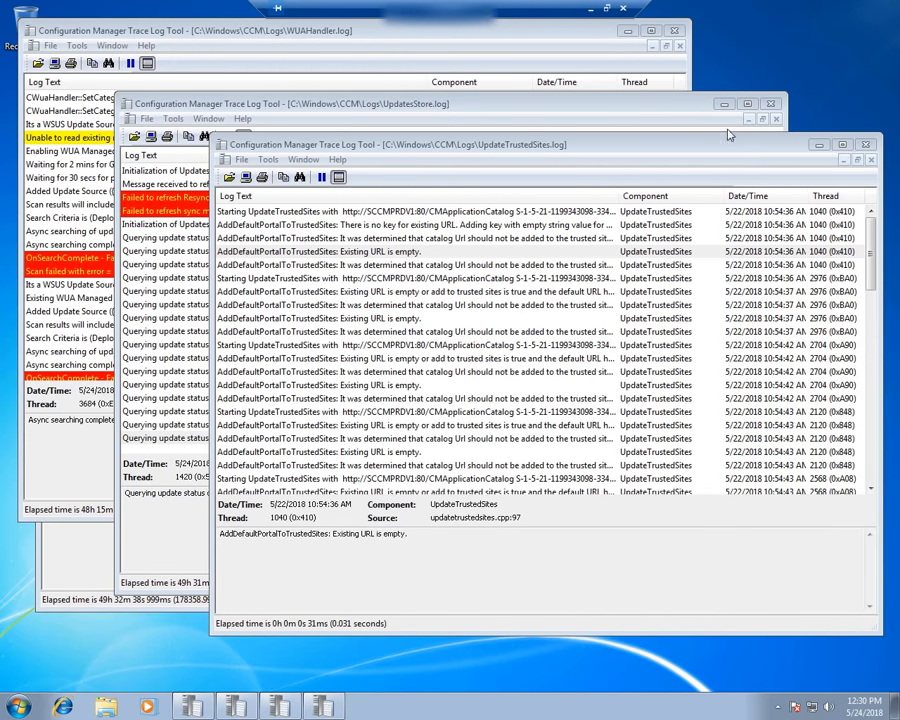
left_click(866, 144)
left_click(770, 103)
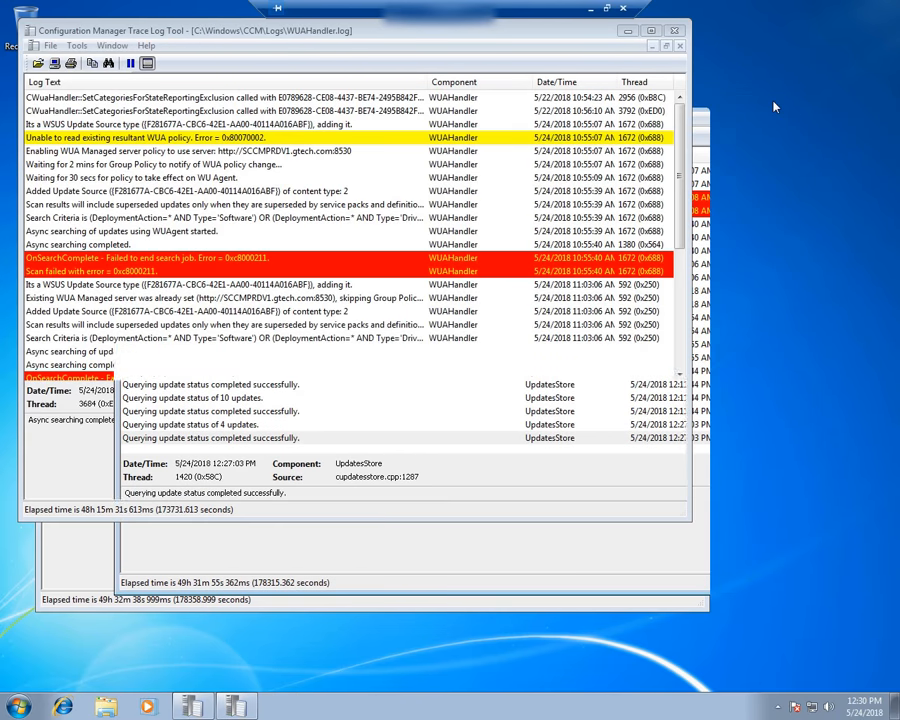
left_click(674, 30)
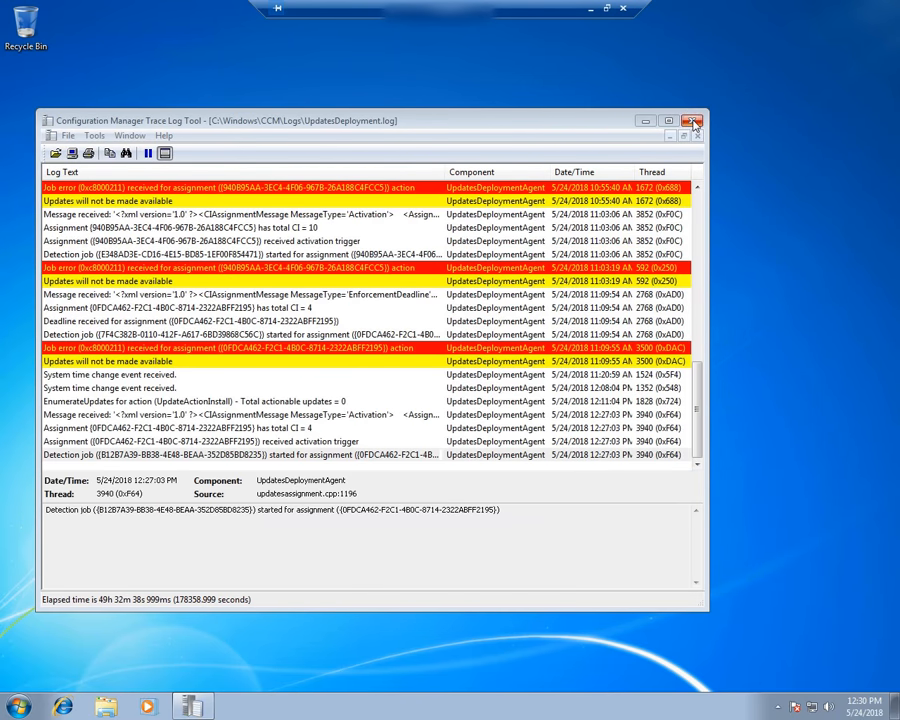
left_click(694, 121)
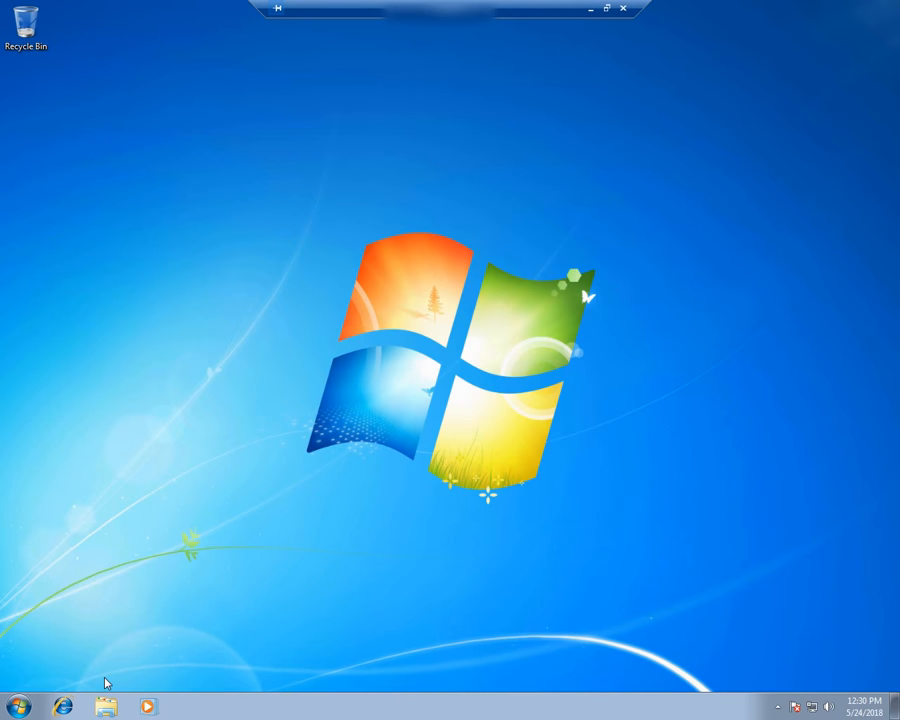
right_click(165, 553)
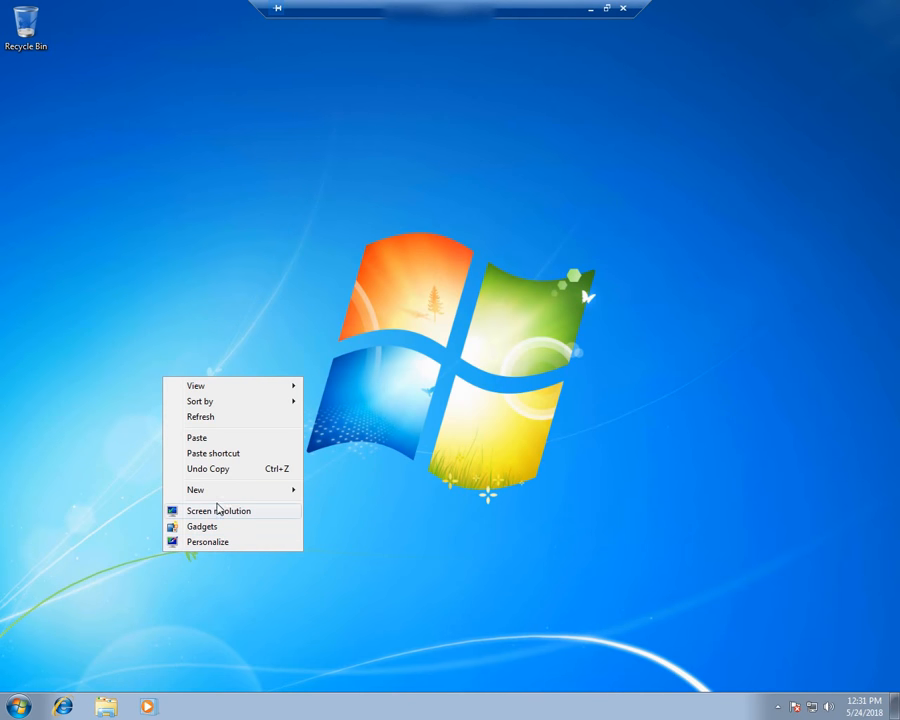
left_click(221, 418)
right_click(219, 528)
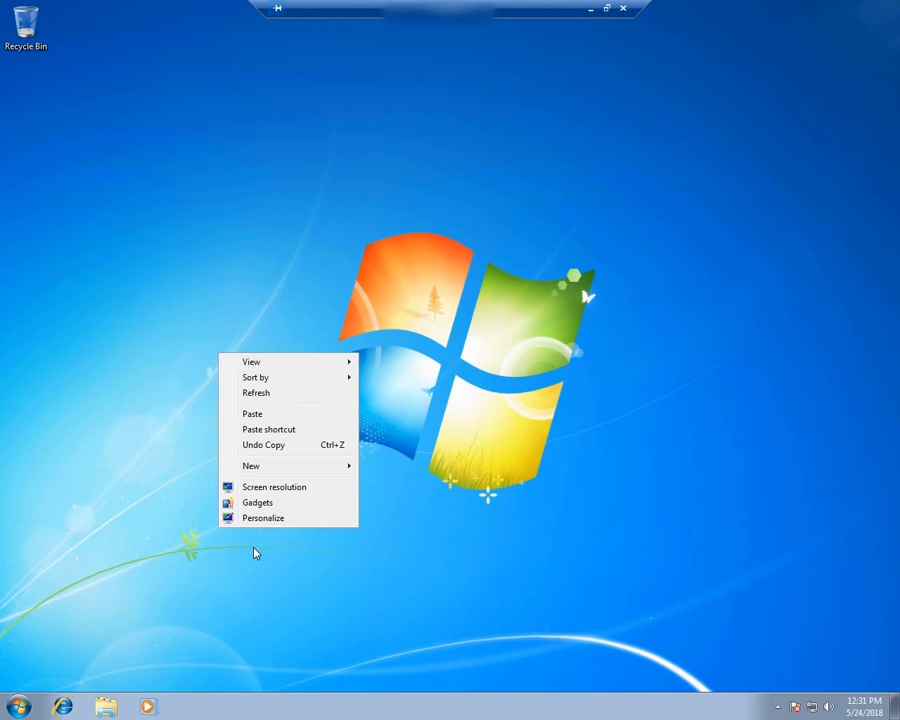
Open the Configuration Manager client properties from Control Panel and refresh the desktop.
left_click(255, 553)
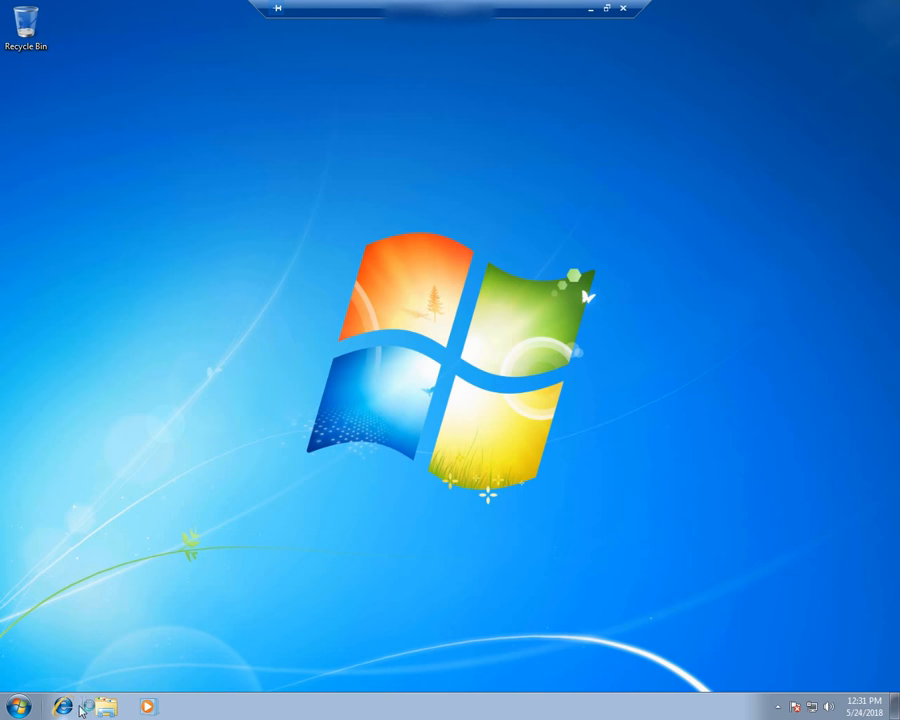
left_click(19, 706)
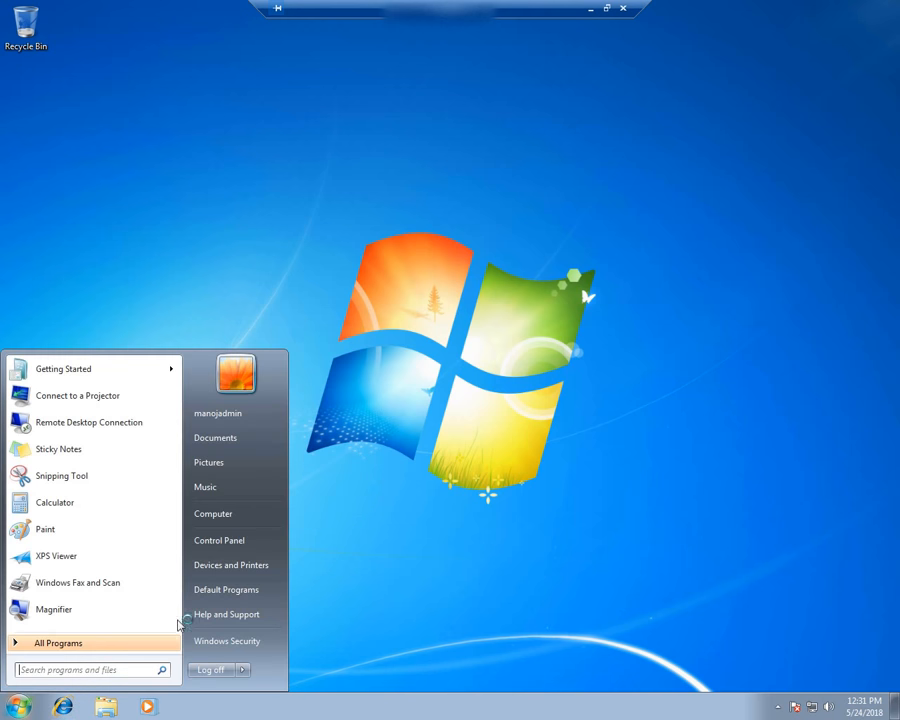
left_click(244, 541)
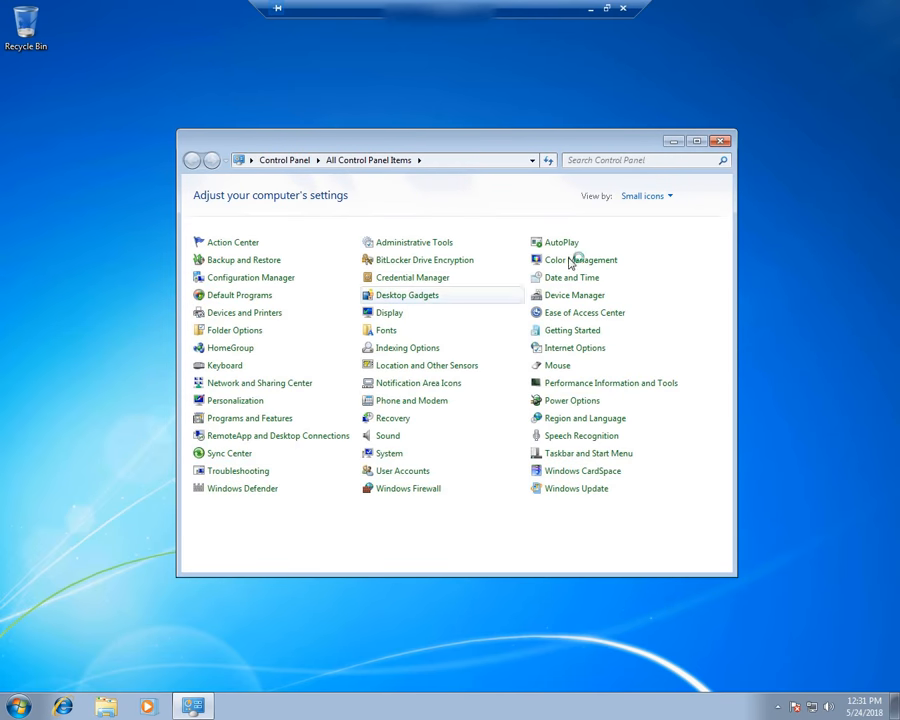
left_click(250, 278)
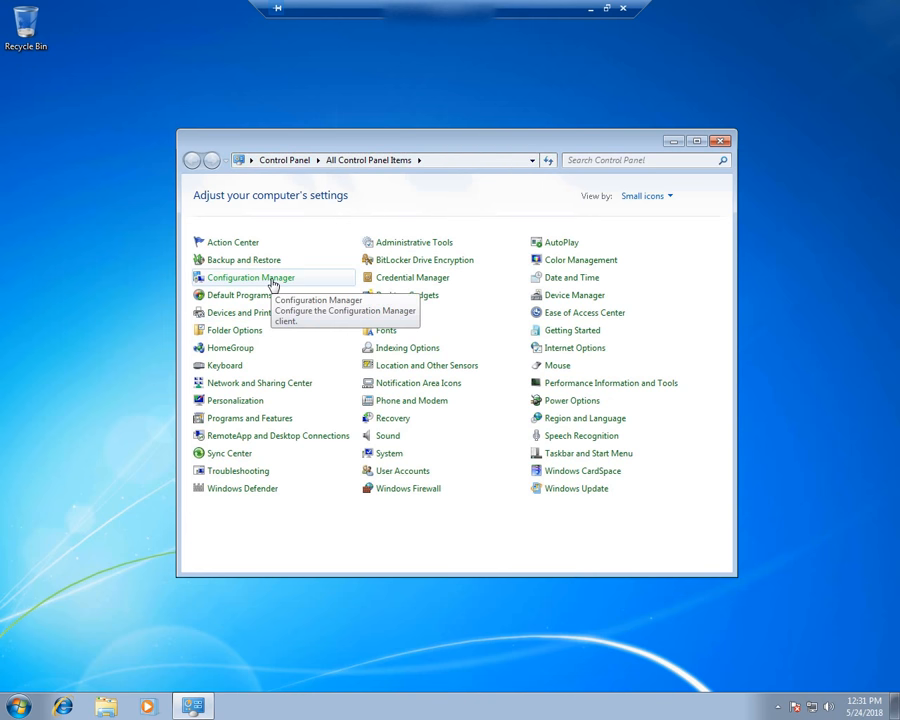
right_click(145, 238)
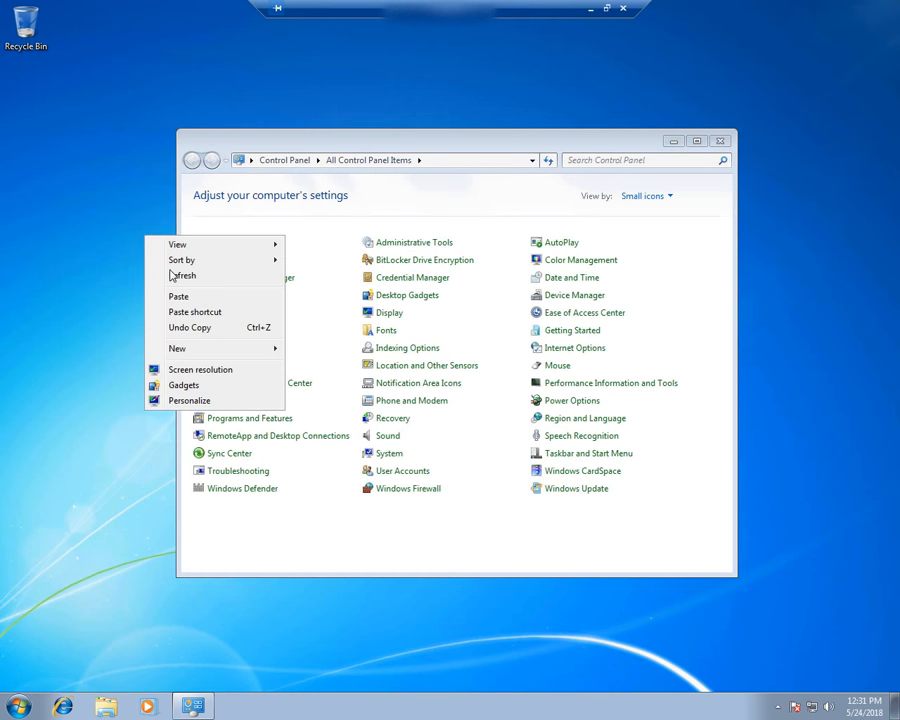
left_click(170, 278)
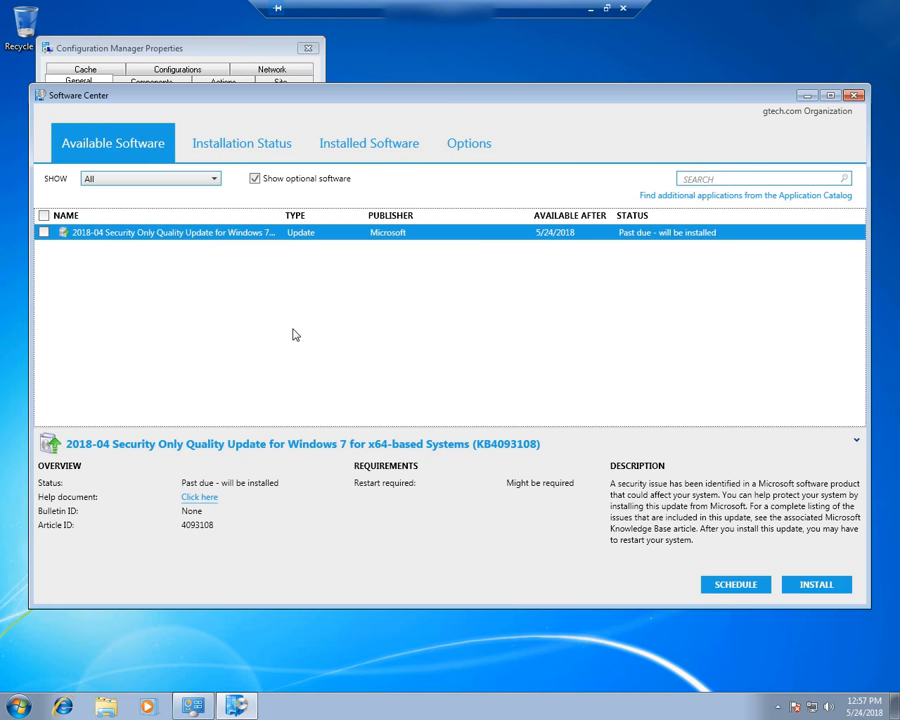
Run the Application Deployment Evaluation Cycle and the Discovery Data Collection Cycle from the Configuration Manager client properties.
left_click(195, 52)
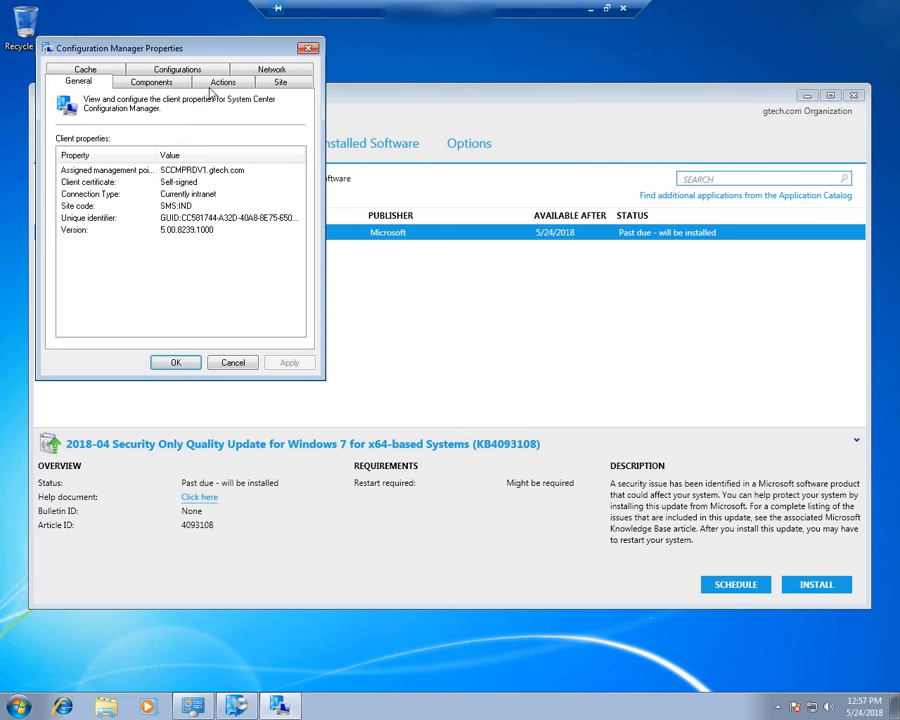
left_click(213, 84)
left_click(130, 162)
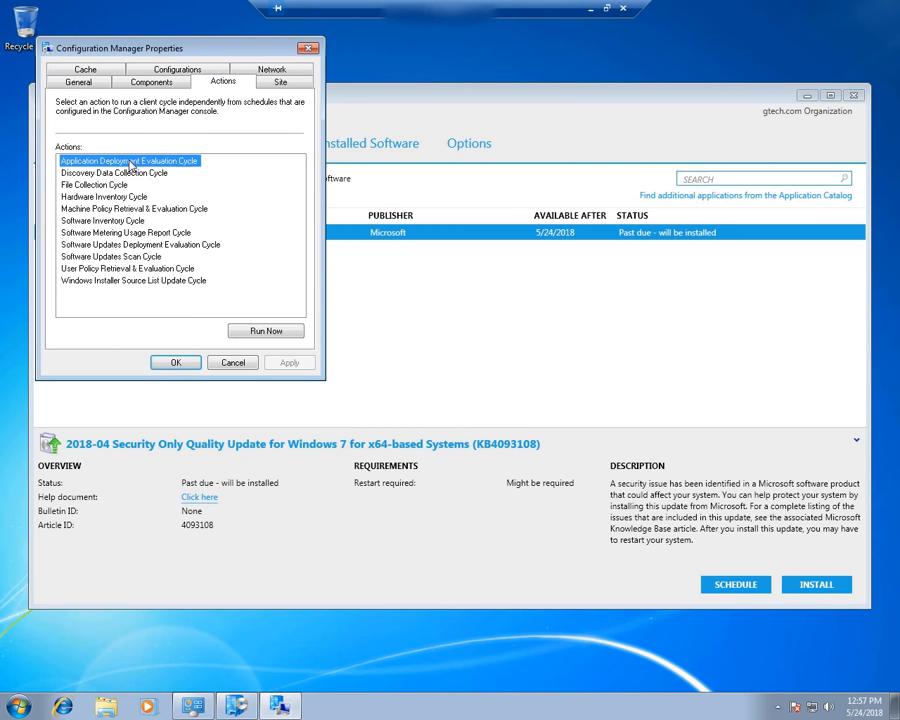
left_click(266, 331)
left_click(568, 401)
left_click(118, 173)
left_click(268, 331)
left_click(575, 402)
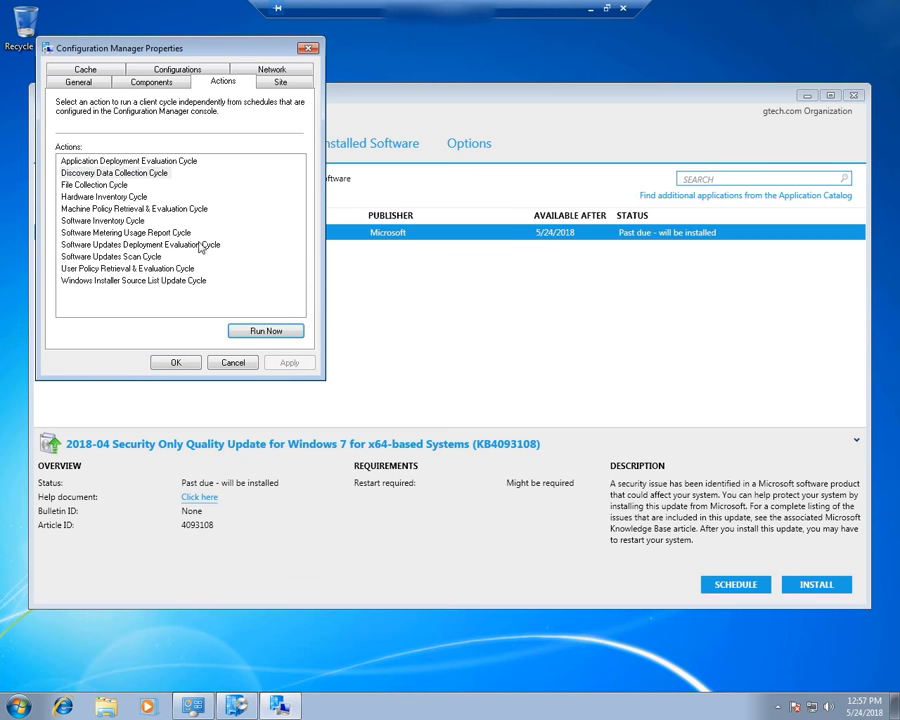
Run the File Collection Cycle and the Hardware Inventory Cycle on the client.
left_click(108, 186)
left_click(290, 331)
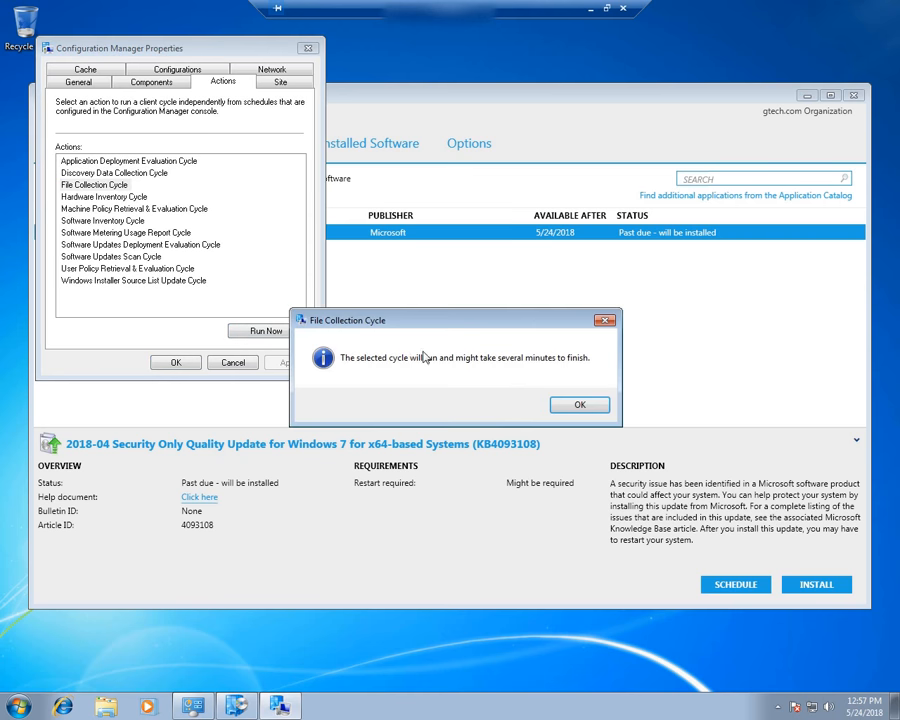
left_click(576, 402)
left_click(110, 197)
left_click(266, 331)
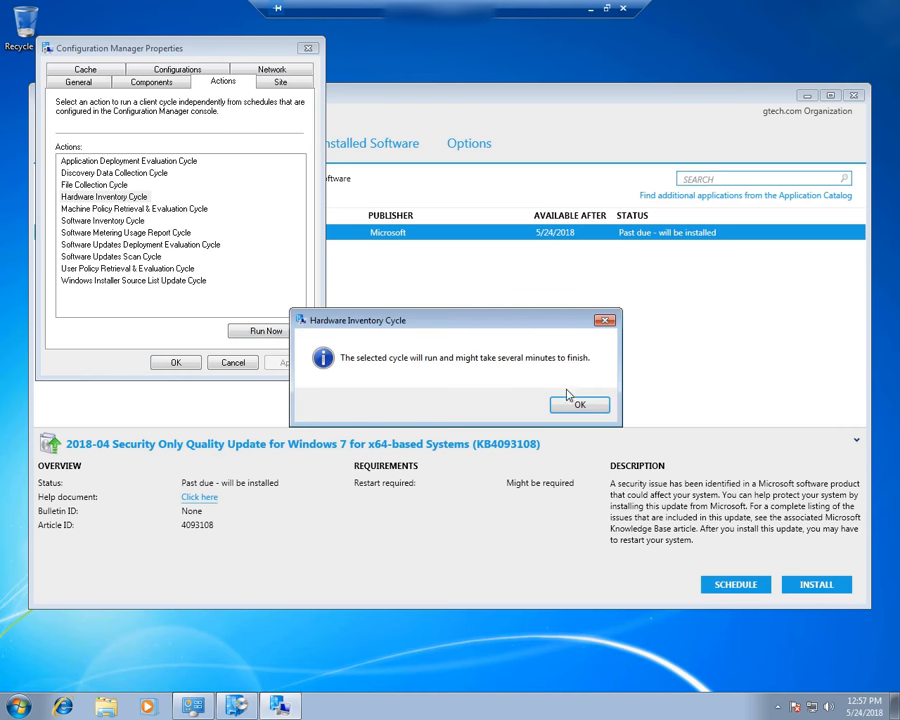
left_click(576, 401)
Run the Machine Policy Retrieval & Evaluation Cycle and the Software Inventory Cycle on the client.
left_click(150, 208)
left_click(264, 331)
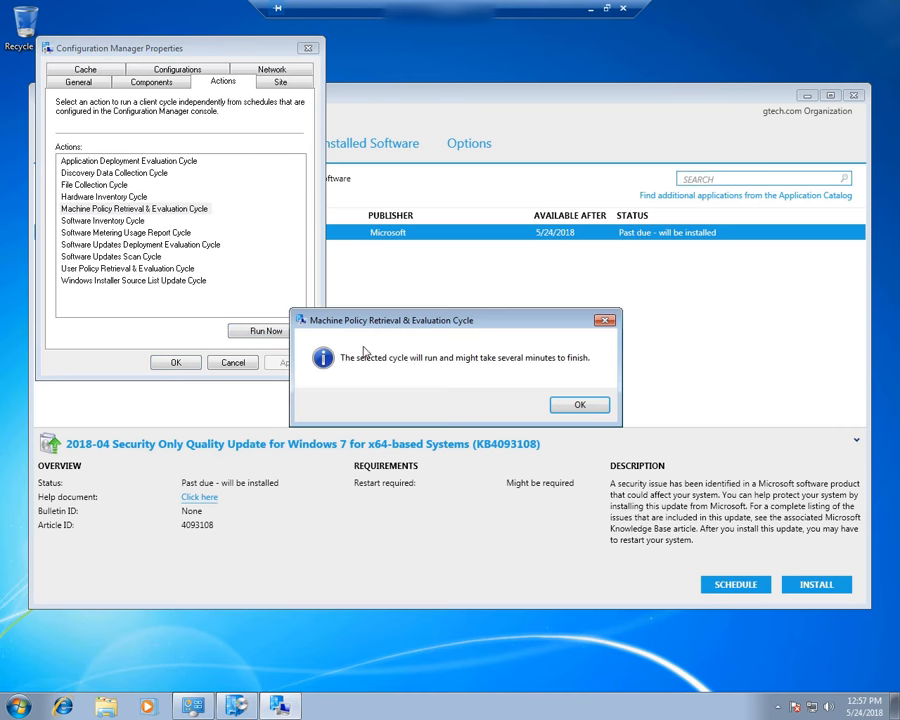
left_click(562, 410)
left_click(108, 220)
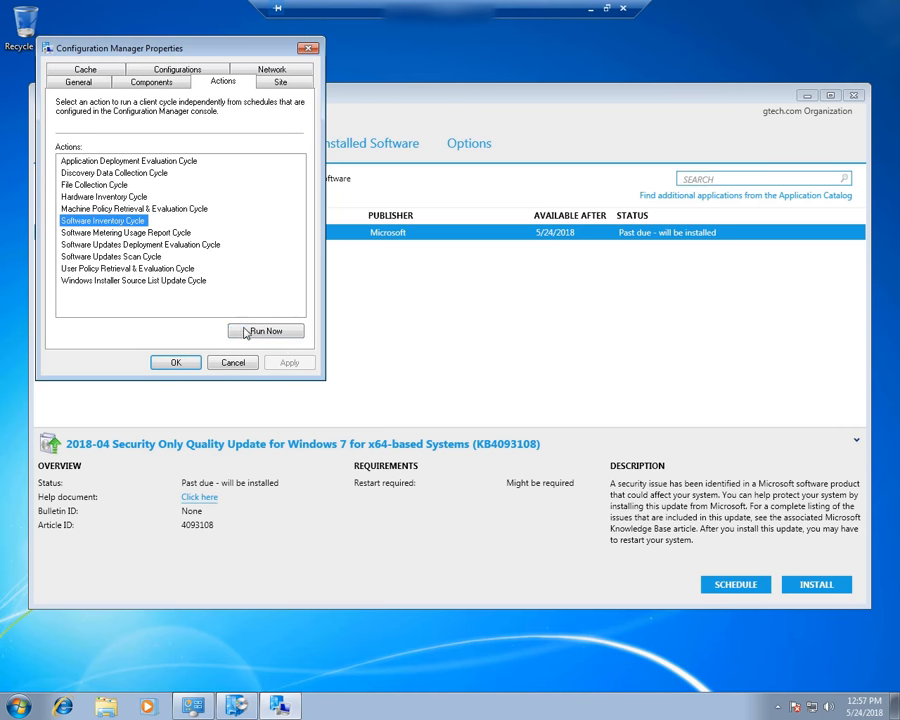
left_click(264, 331)
left_click(578, 405)
Run the Software Metering Usage Report Cycle and the Software Updates Deployment Evaluation Cycle on the client.
left_click(140, 232)
left_click(240, 332)
left_click(576, 404)
left_click(145, 244)
left_click(272, 331)
left_click(576, 403)
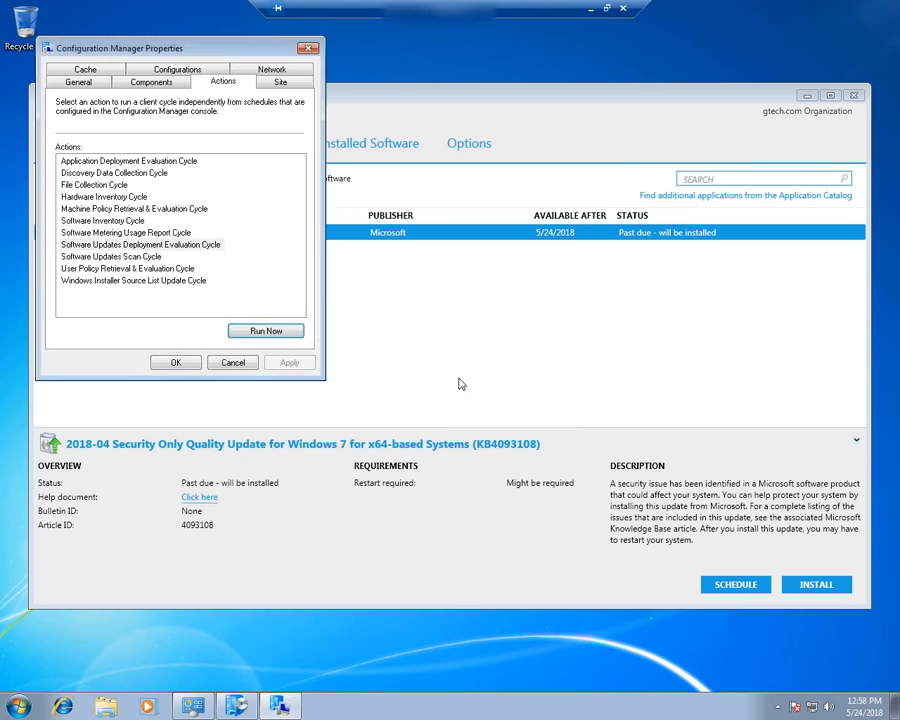
Run the Software Updates Scan Cycle and the User Policy Retrieval & Evaluation Cycle on the client.
left_click(178, 256)
left_click(242, 332)
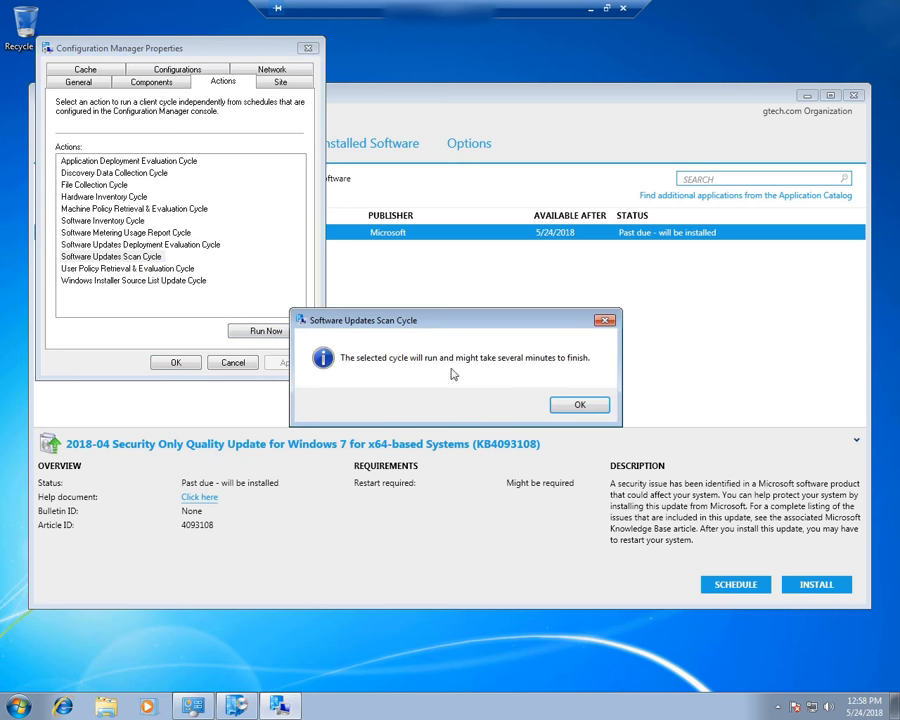
left_click(576, 405)
left_click(180, 268)
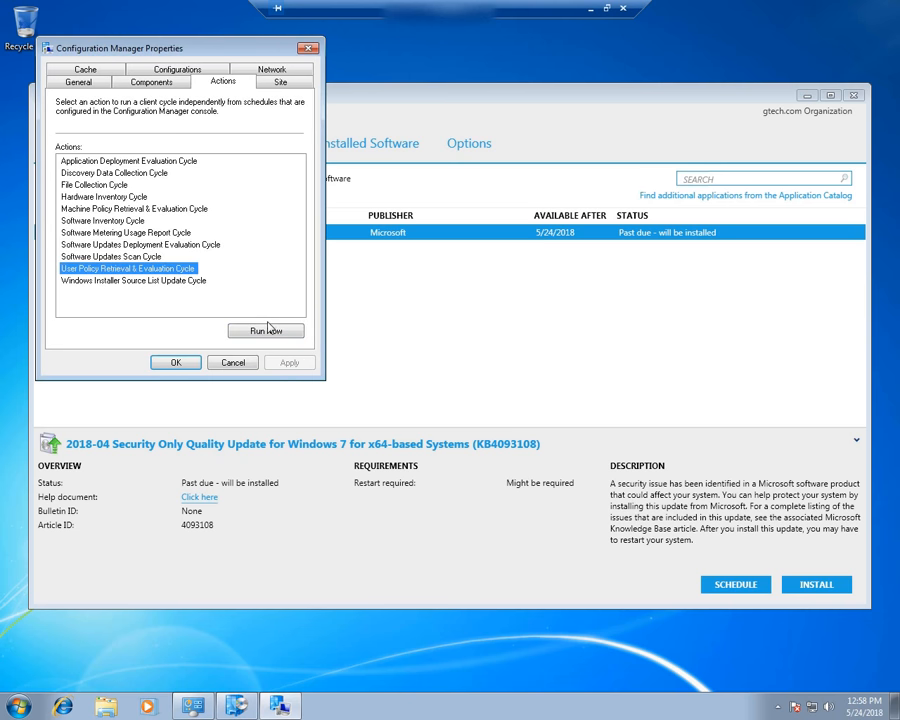
left_click(266, 331)
left_click(576, 403)
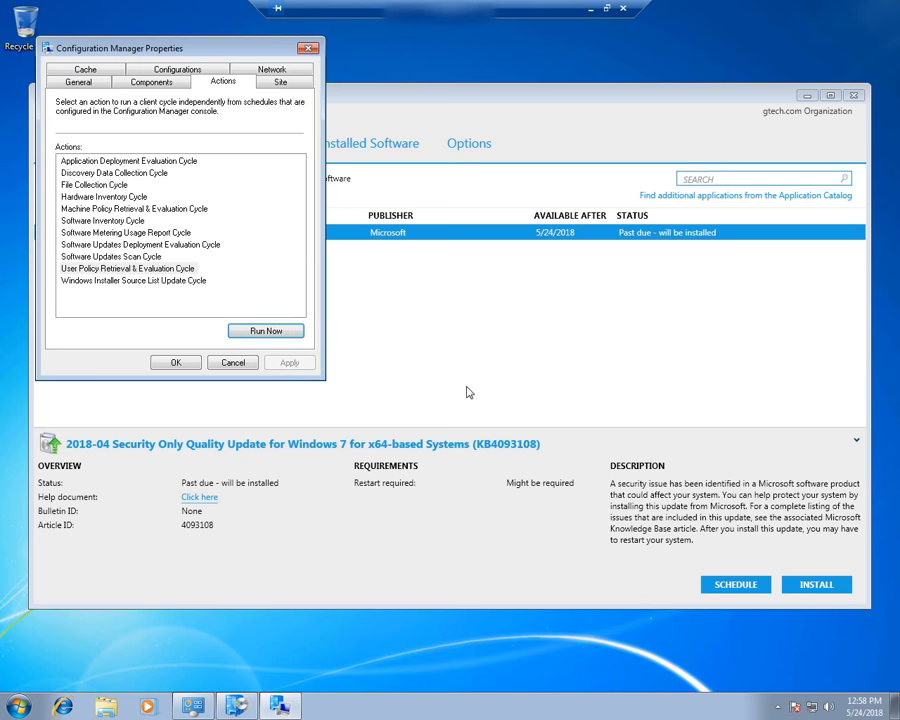
Run the Windows Installer Source List Update Cycle and close the Configuration Manager properties.
left_click(177, 282)
left_click(278, 338)
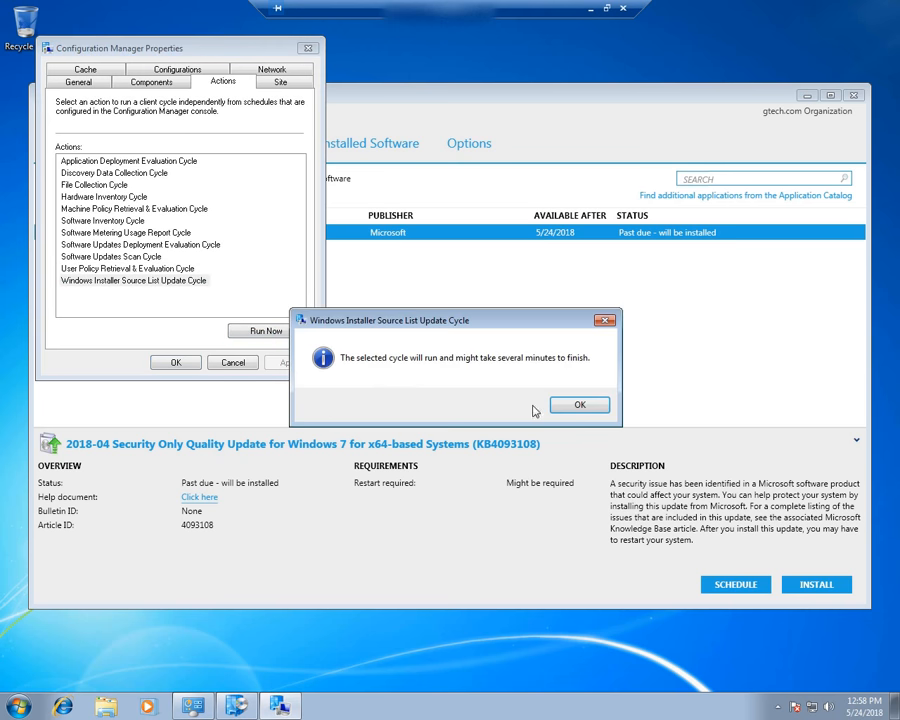
left_click(576, 403)
left_click(176, 363)
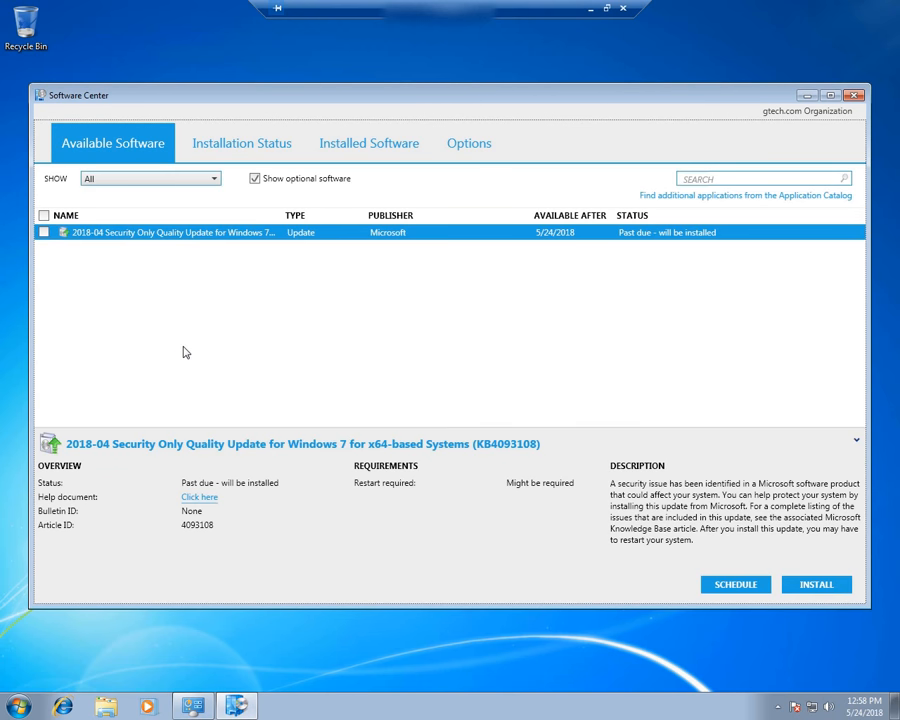
left_click(262, 69)
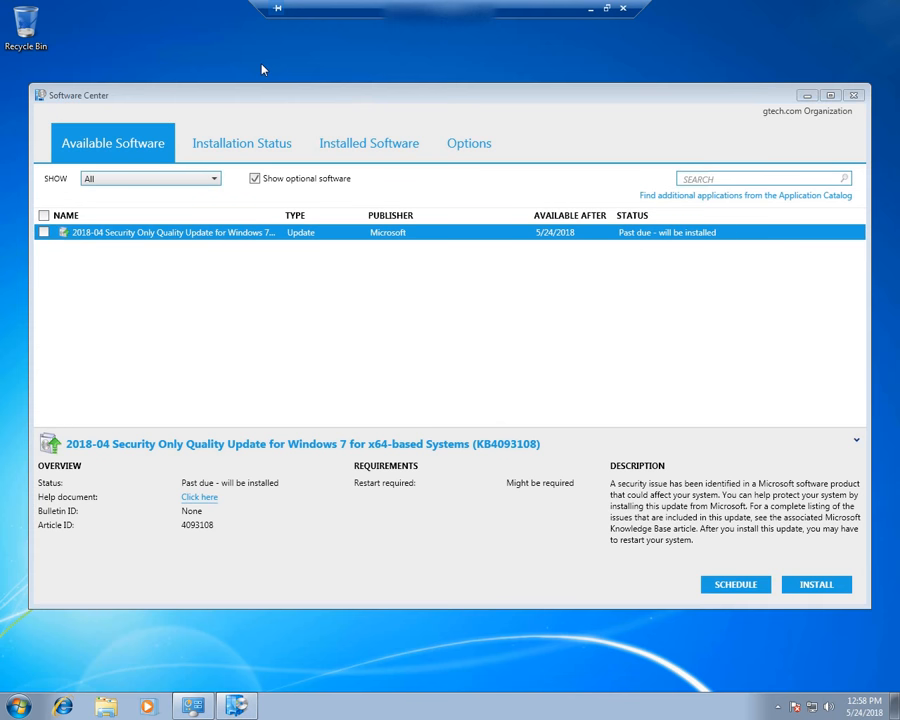
right_click(262, 69)
left_click(293, 101)
Check the contents and free space of Local Disk (C:) in Windows Explorer, and close the window.
left_click(104, 706)
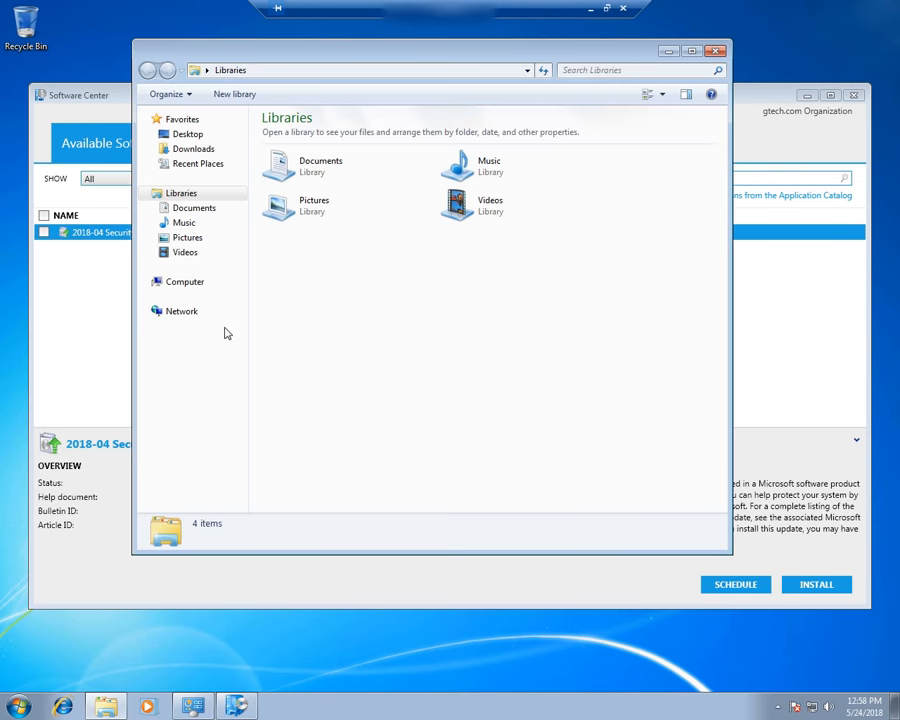
left_click(195, 281)
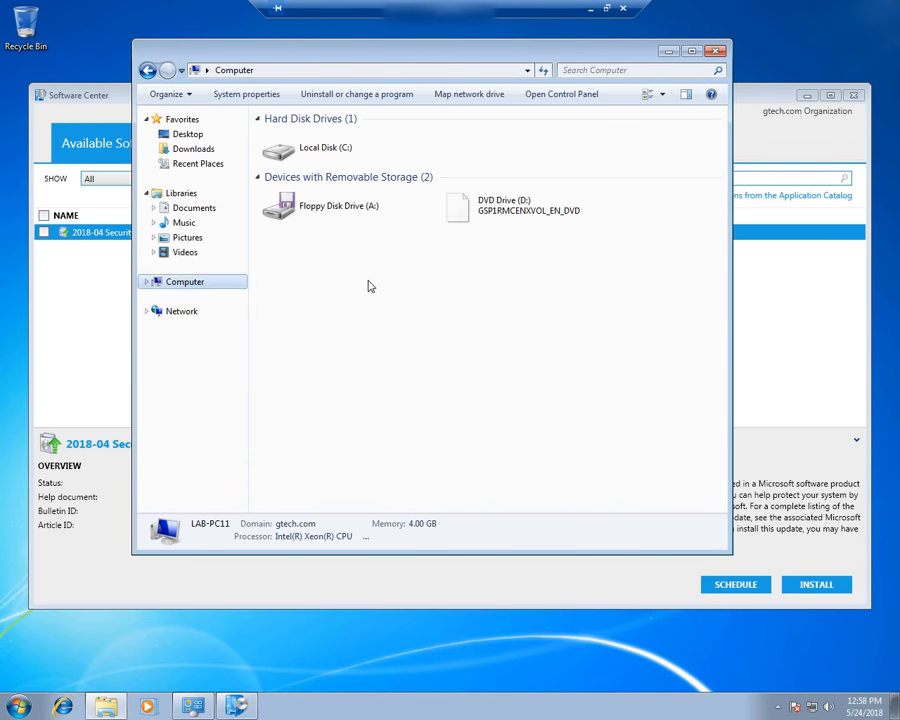
double_click(313, 160)
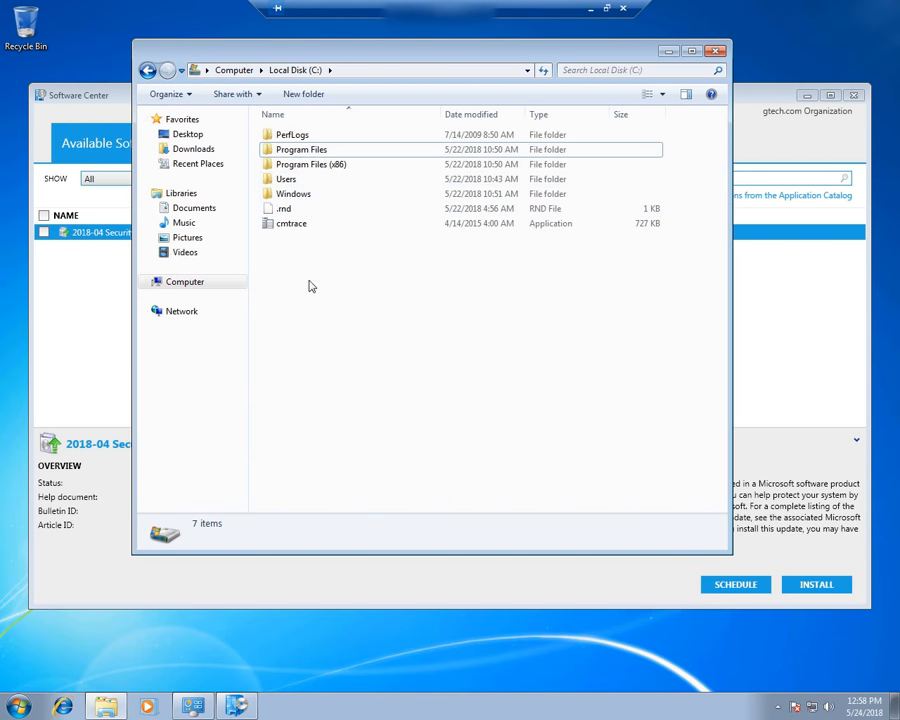
left_click(192, 284)
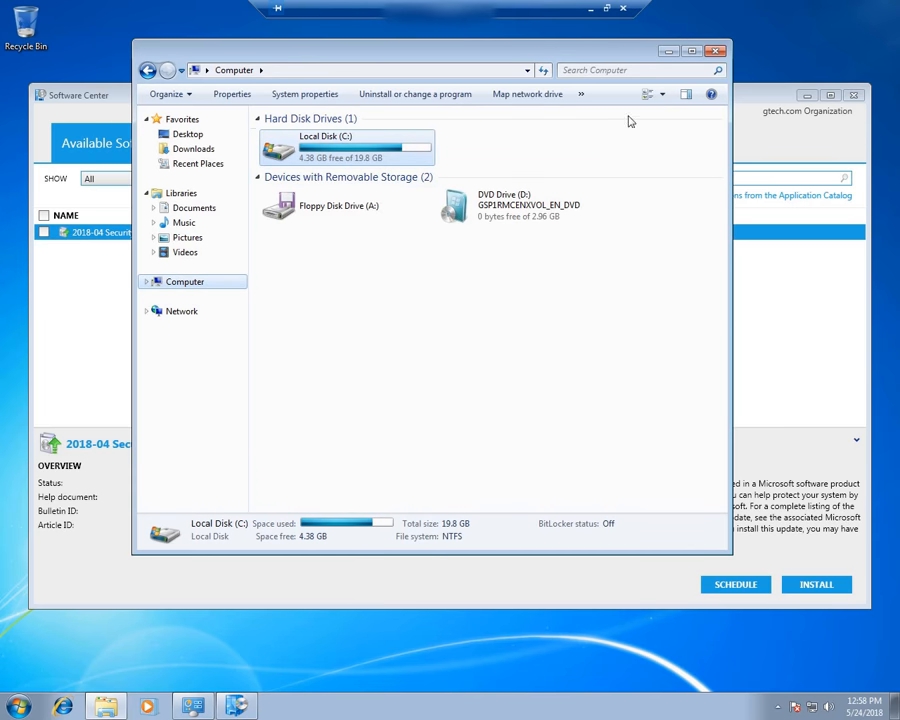
left_click(716, 50)
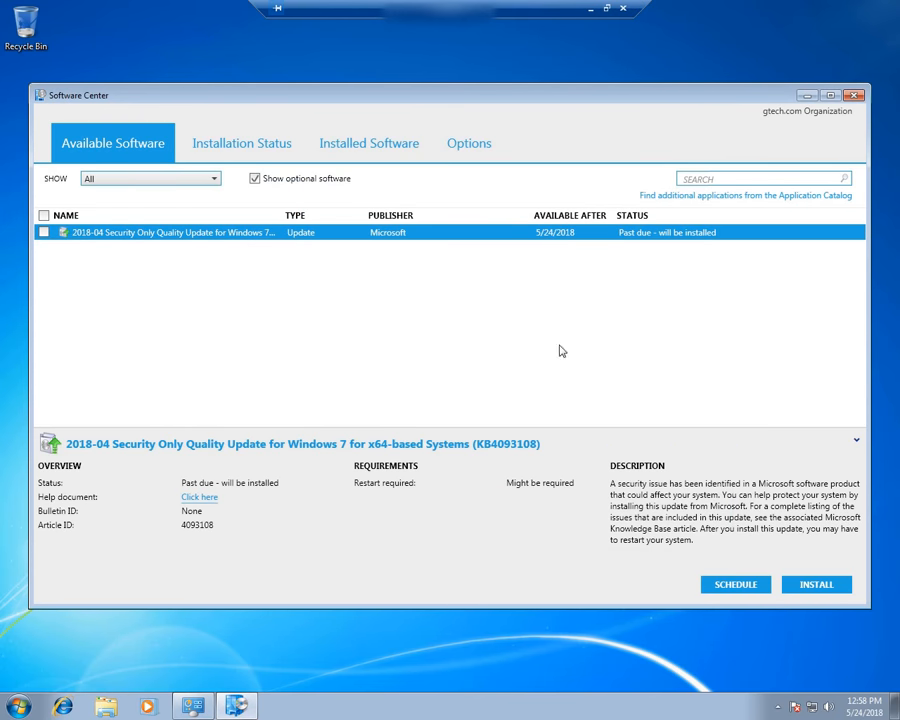